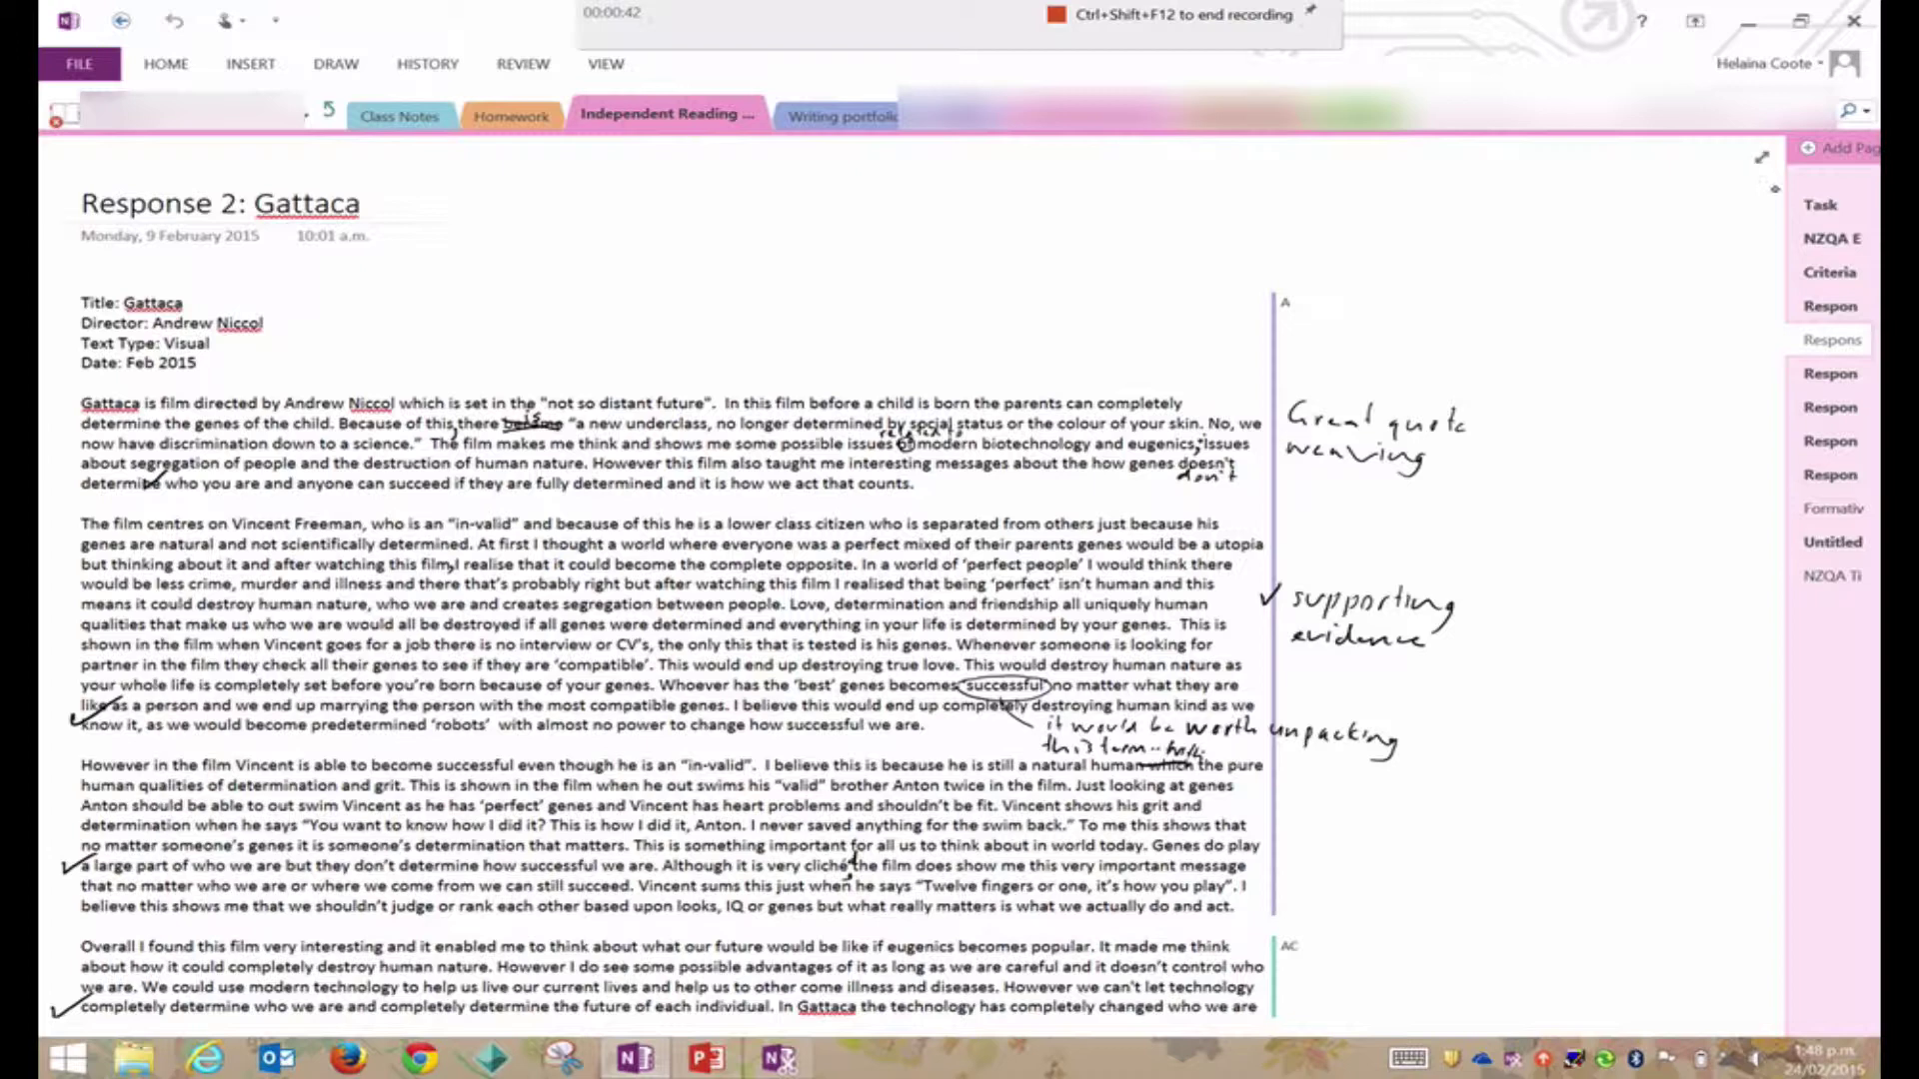
Browse the student's Task page and the Response 2: Gattaca pages with handwritten feedback.
click(1820, 205)
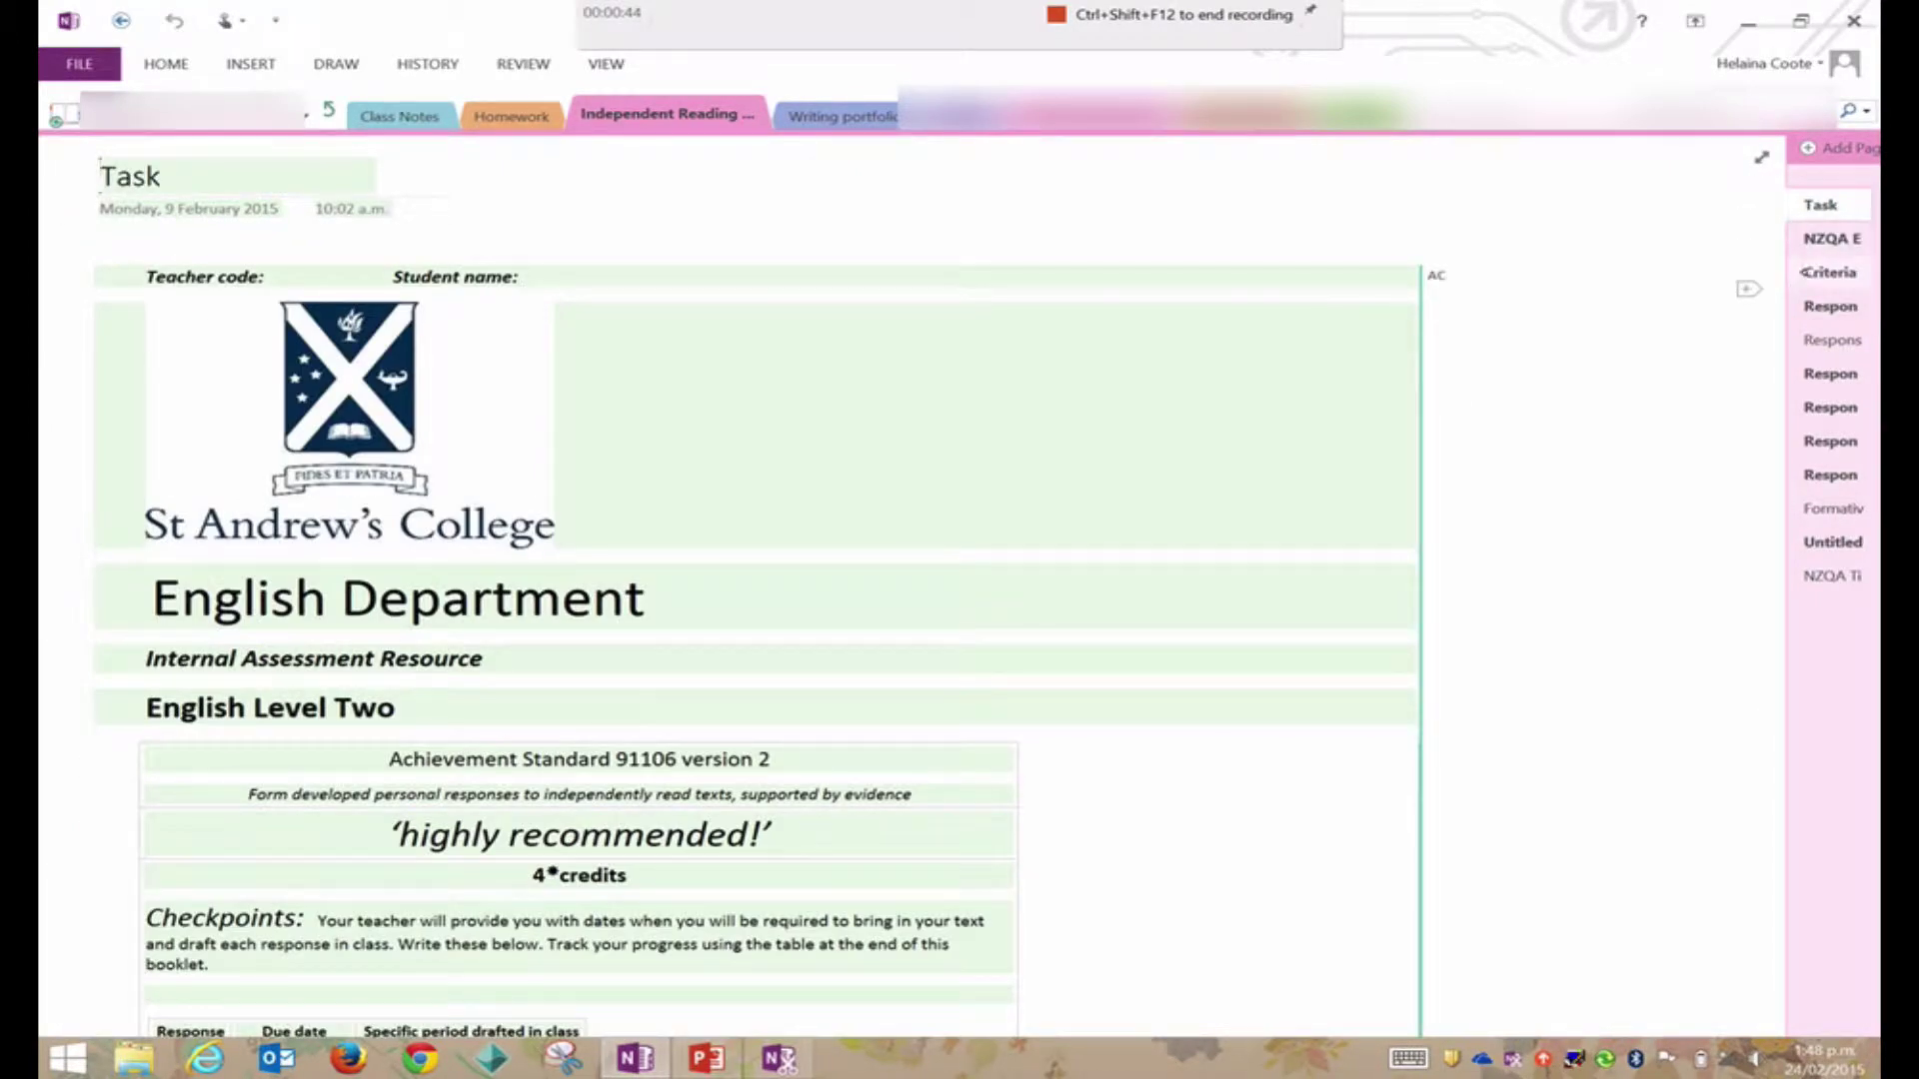
click(1827, 271)
click(1826, 307)
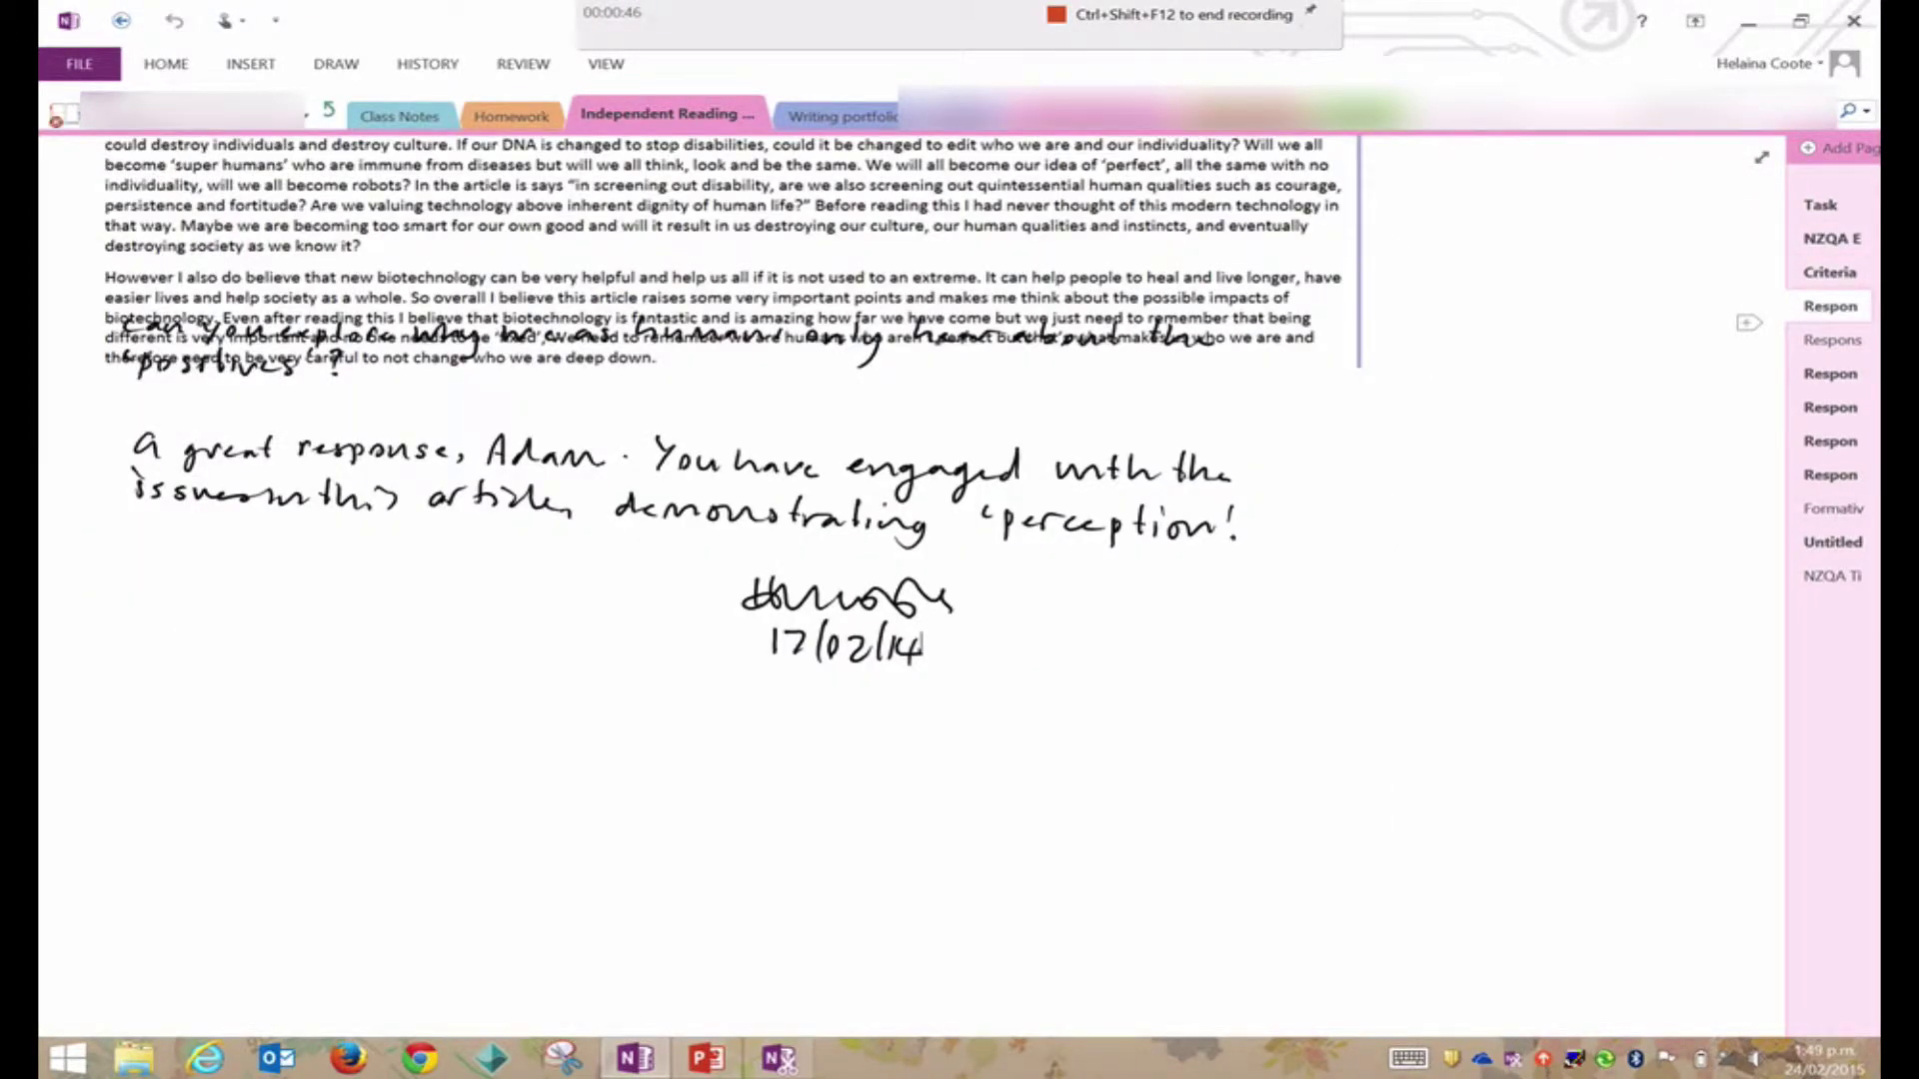
scroll(719, 584, up, 5)
scroll(720, 586, up, 2)
scroll(720, 585, up, 2)
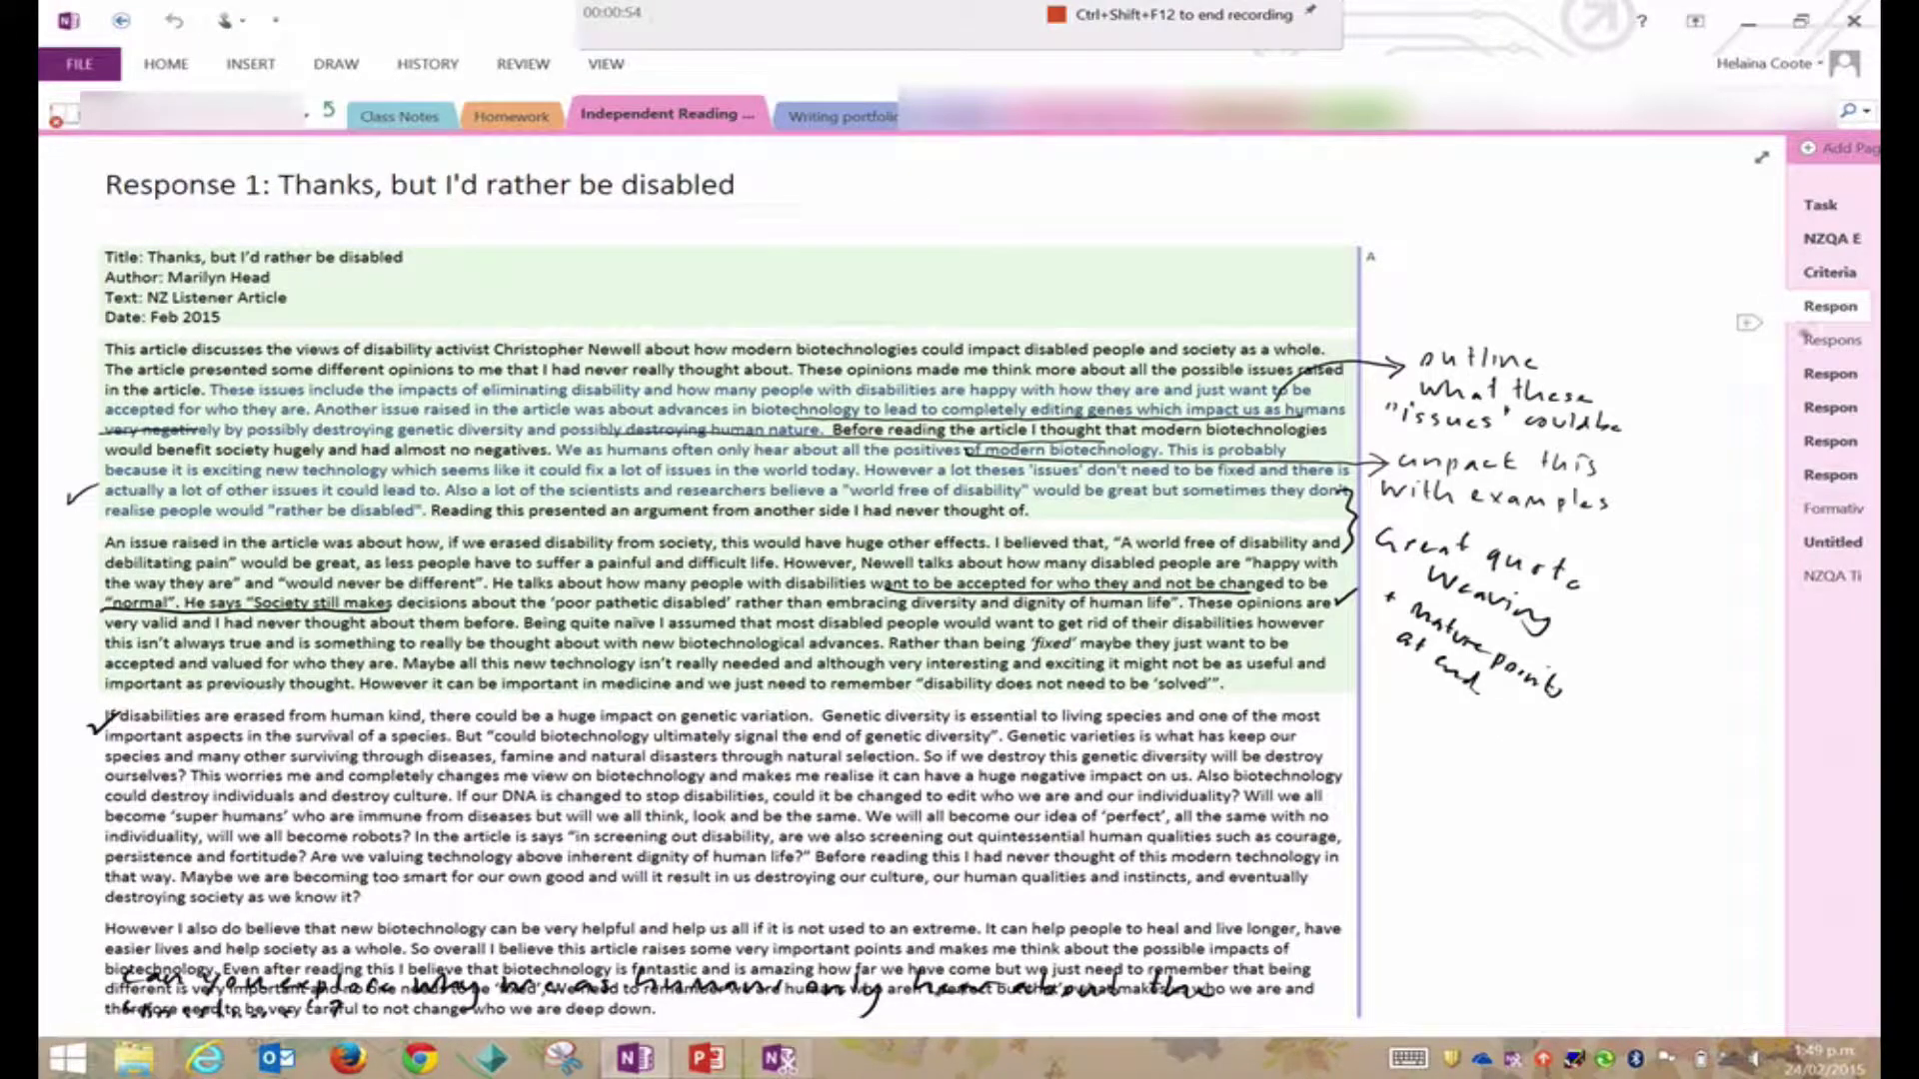
click(1803, 341)
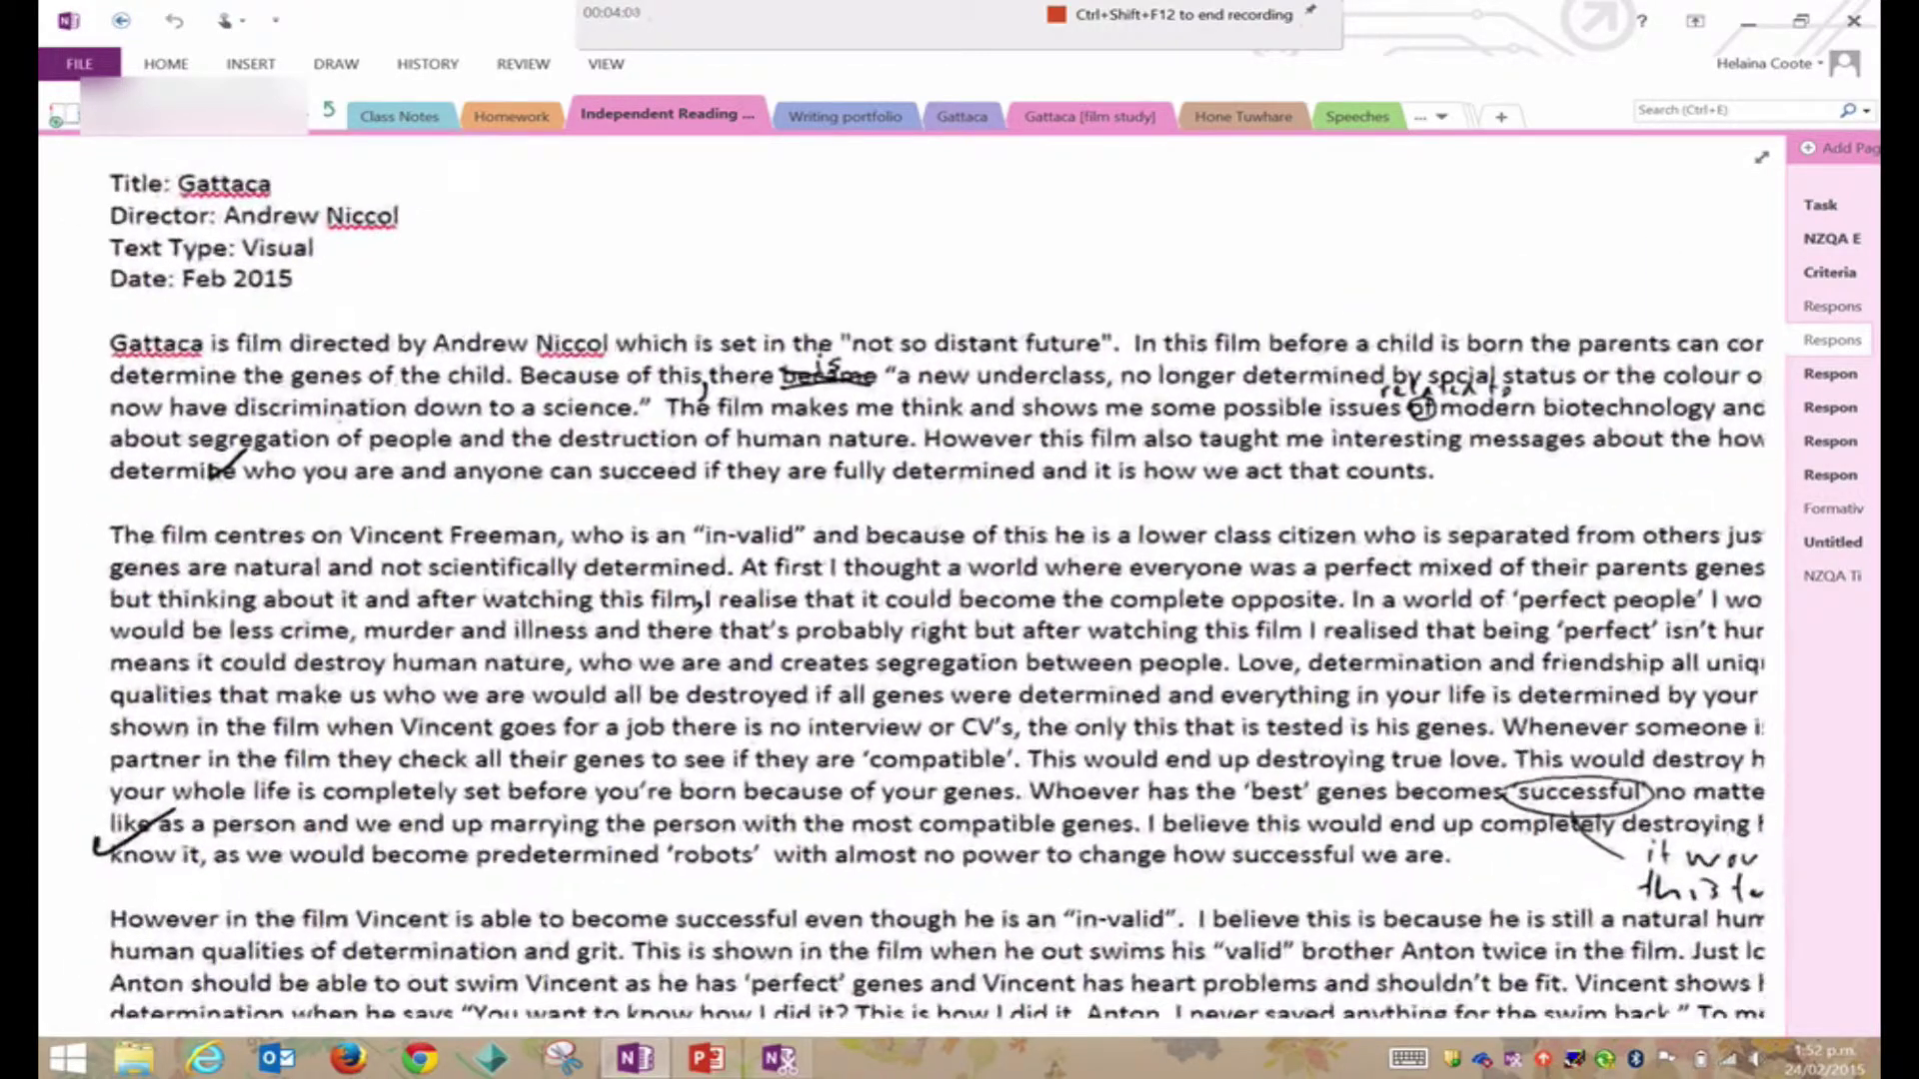
scroll(930, 599, up, 3)
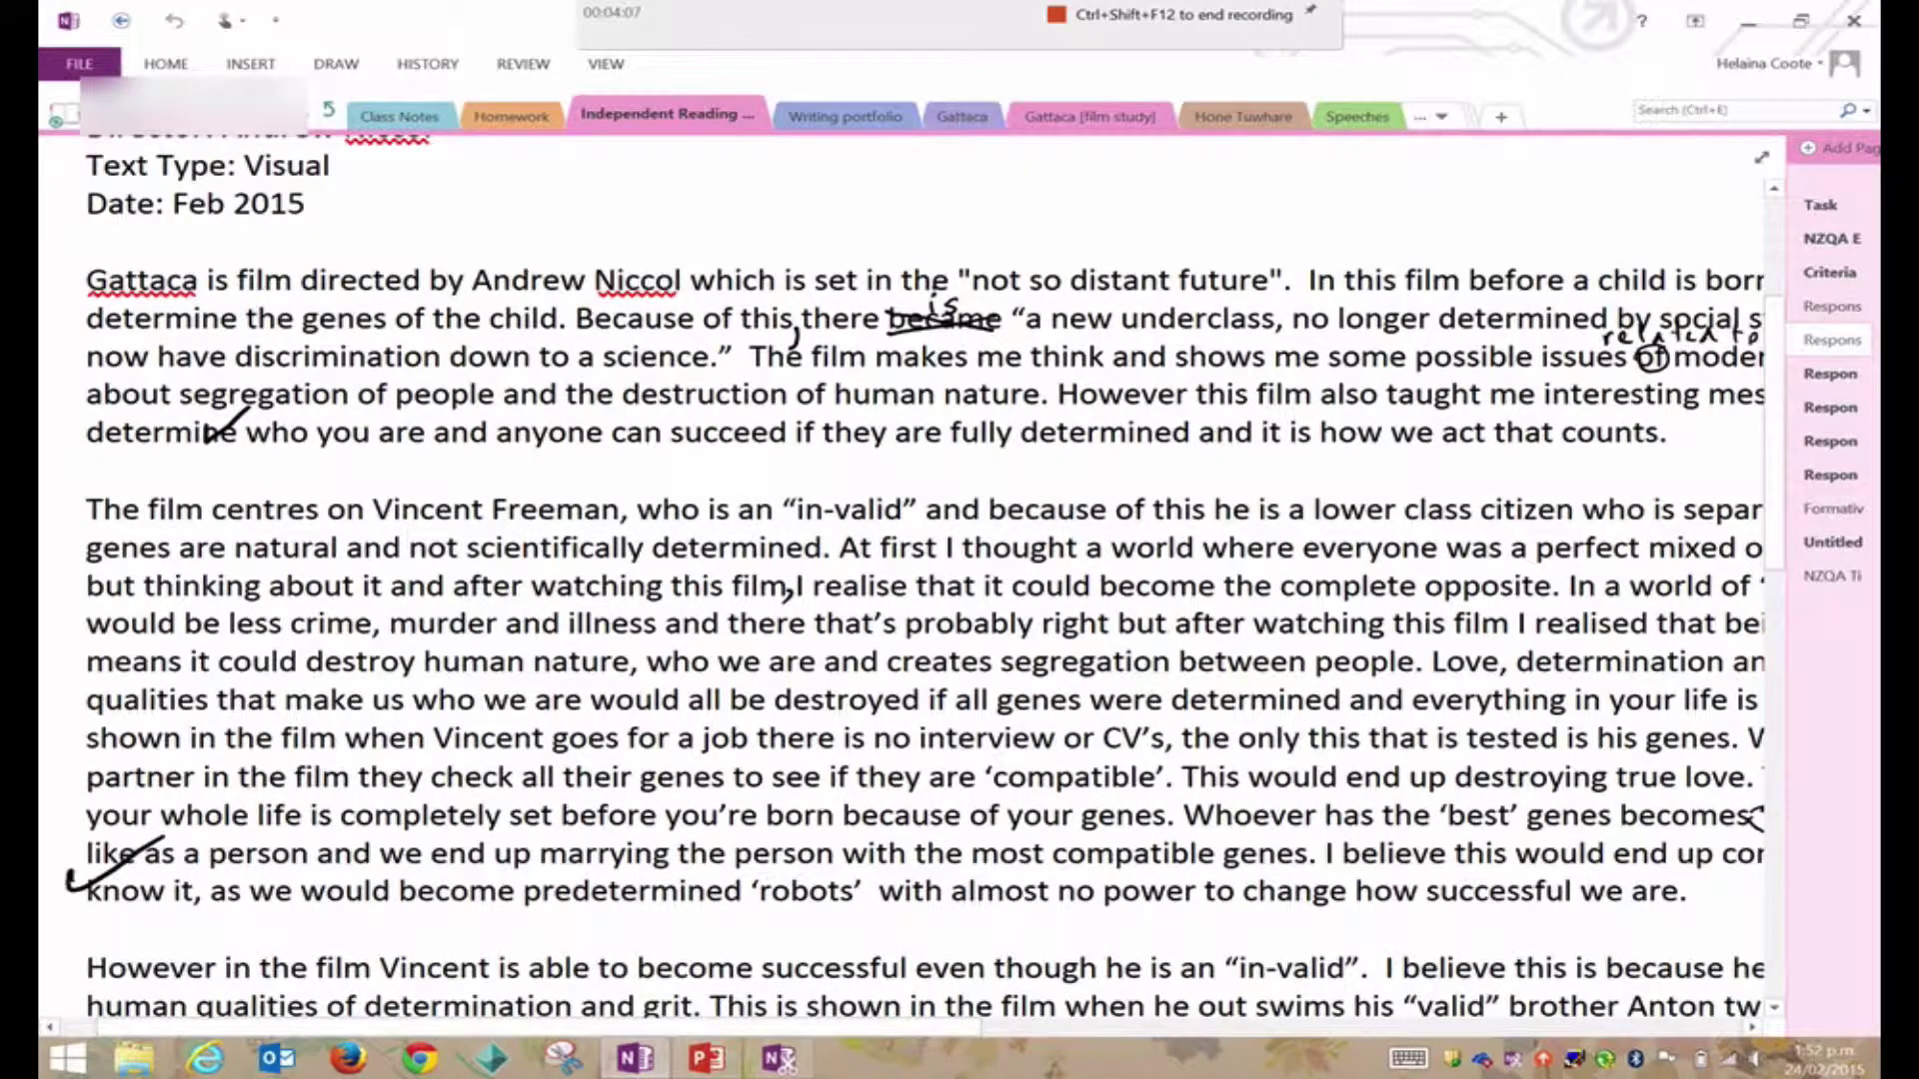
scroll(959, 600, down, 3)
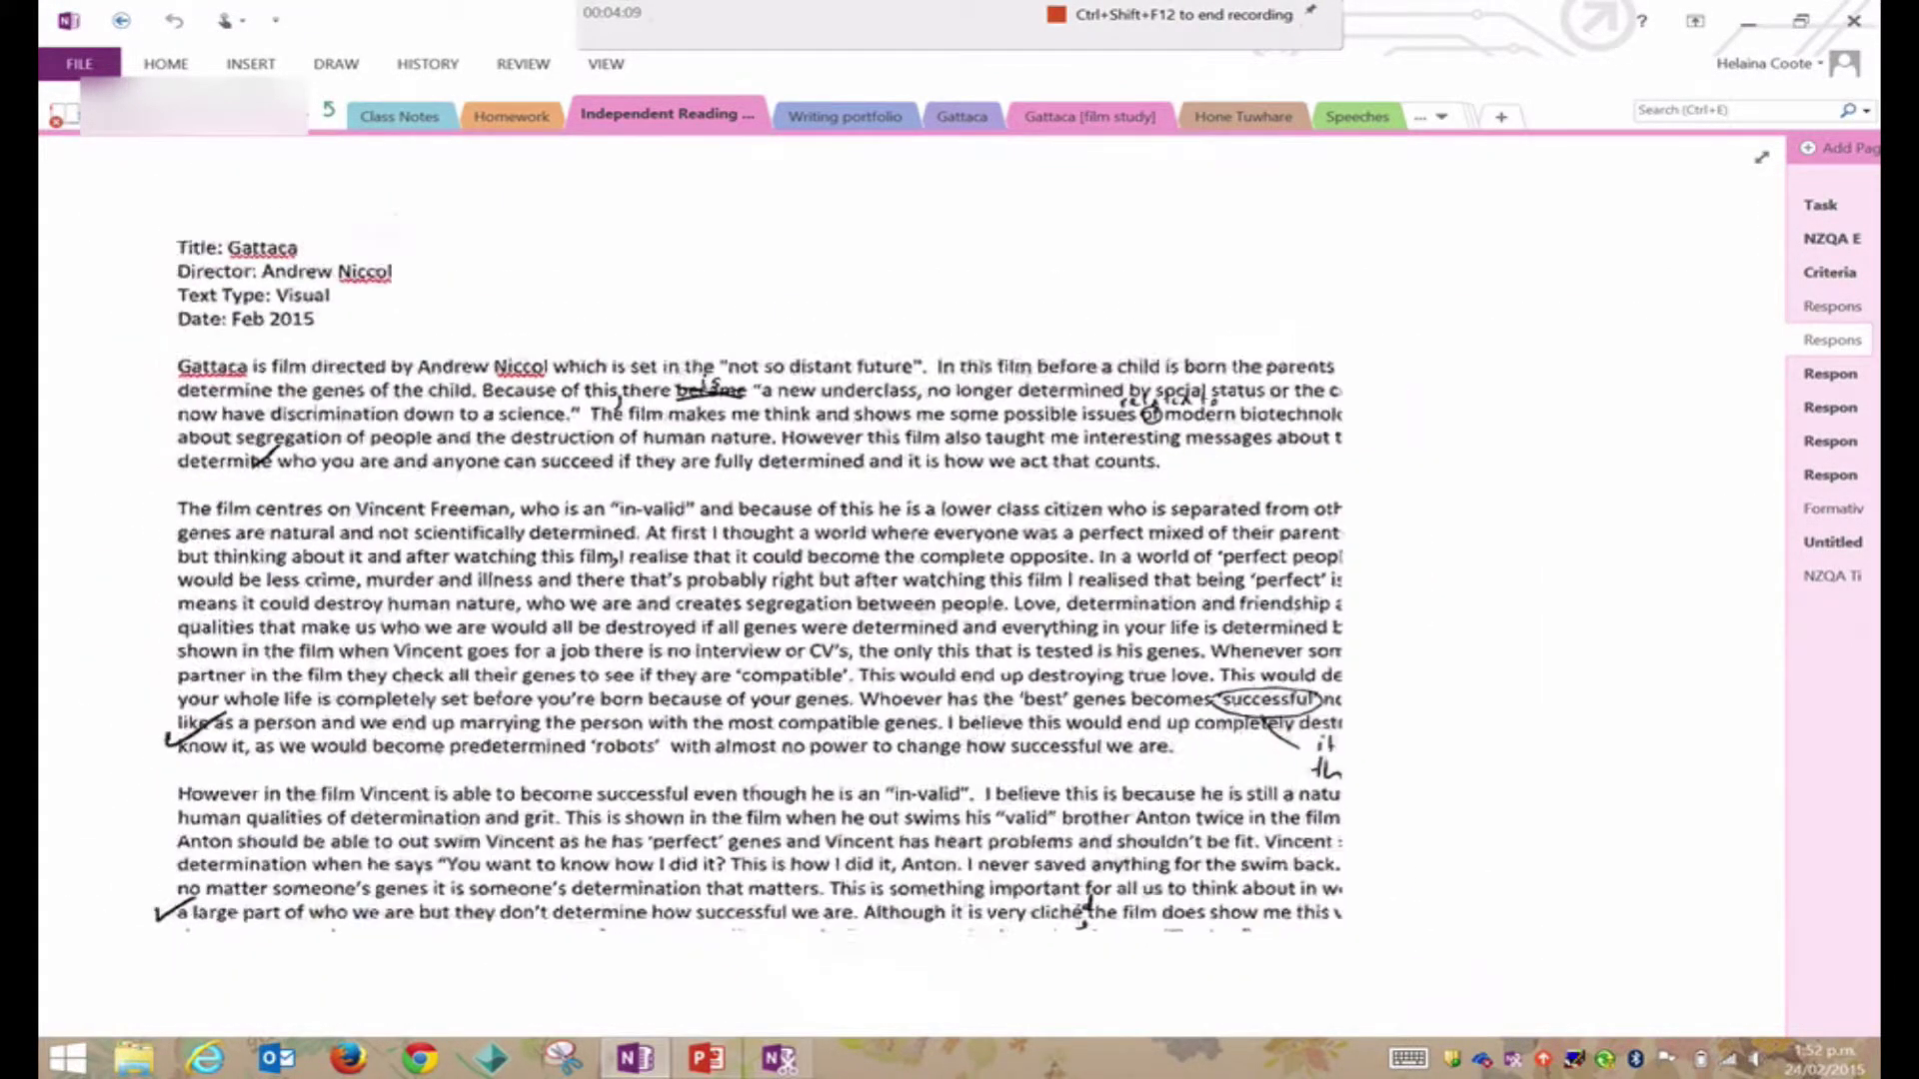
scroll(959, 600, down, 2)
scroll(959, 599, up, 1)
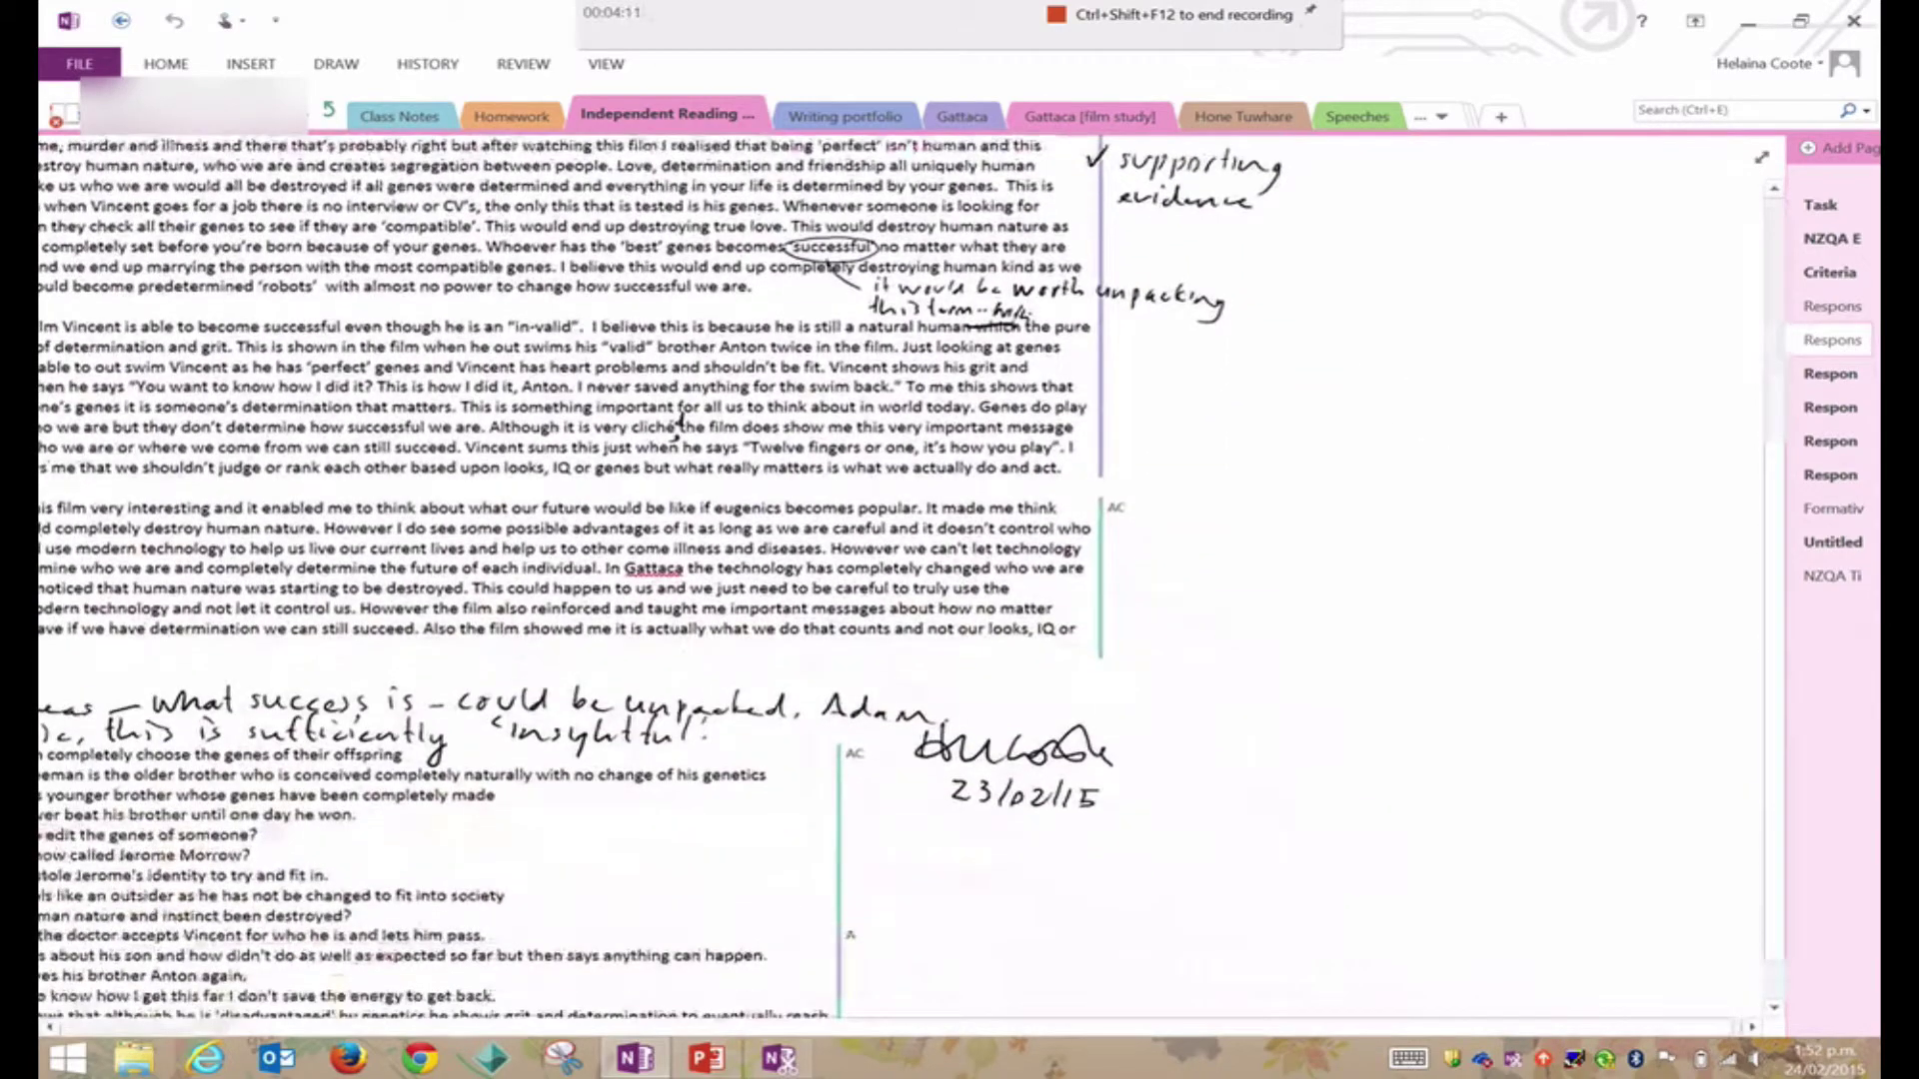
scroll(960, 600, down, 2)
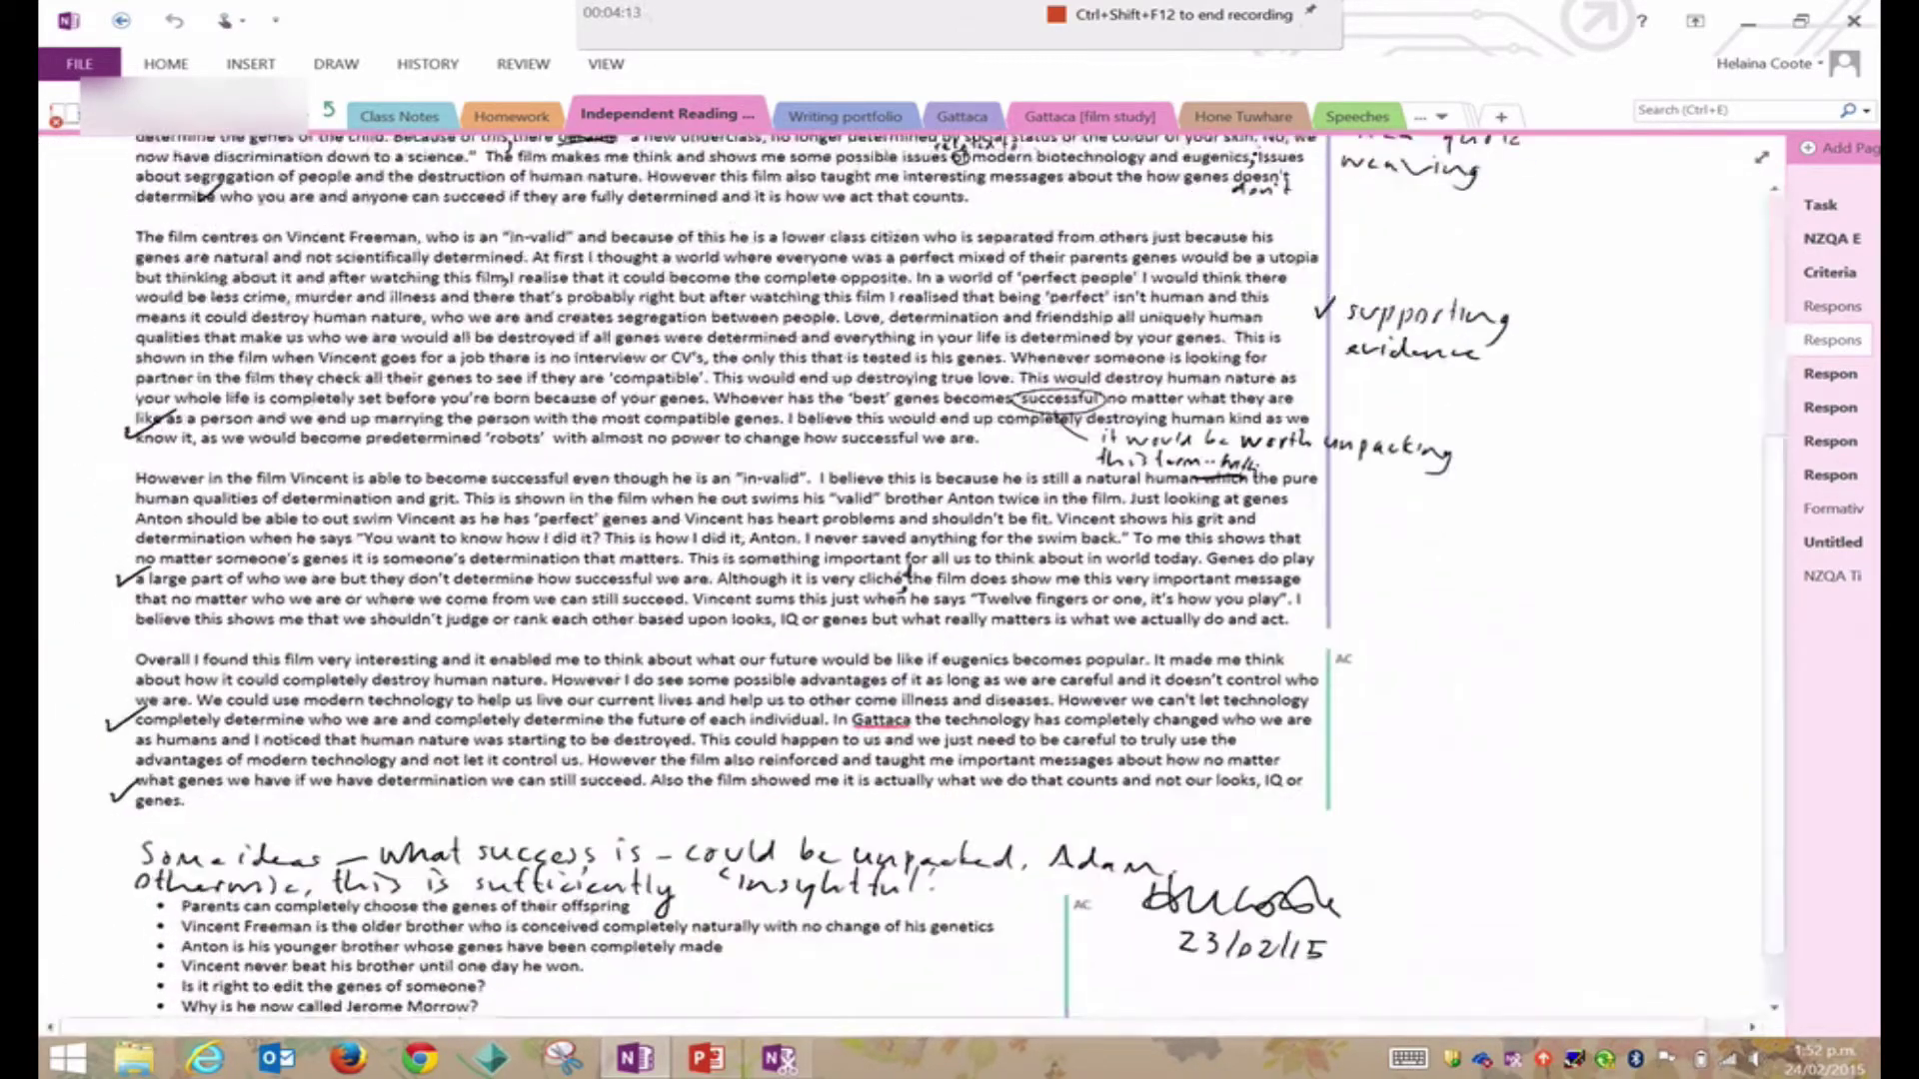
scroll(960, 600, up, 3)
scroll(960, 600, down, 1)
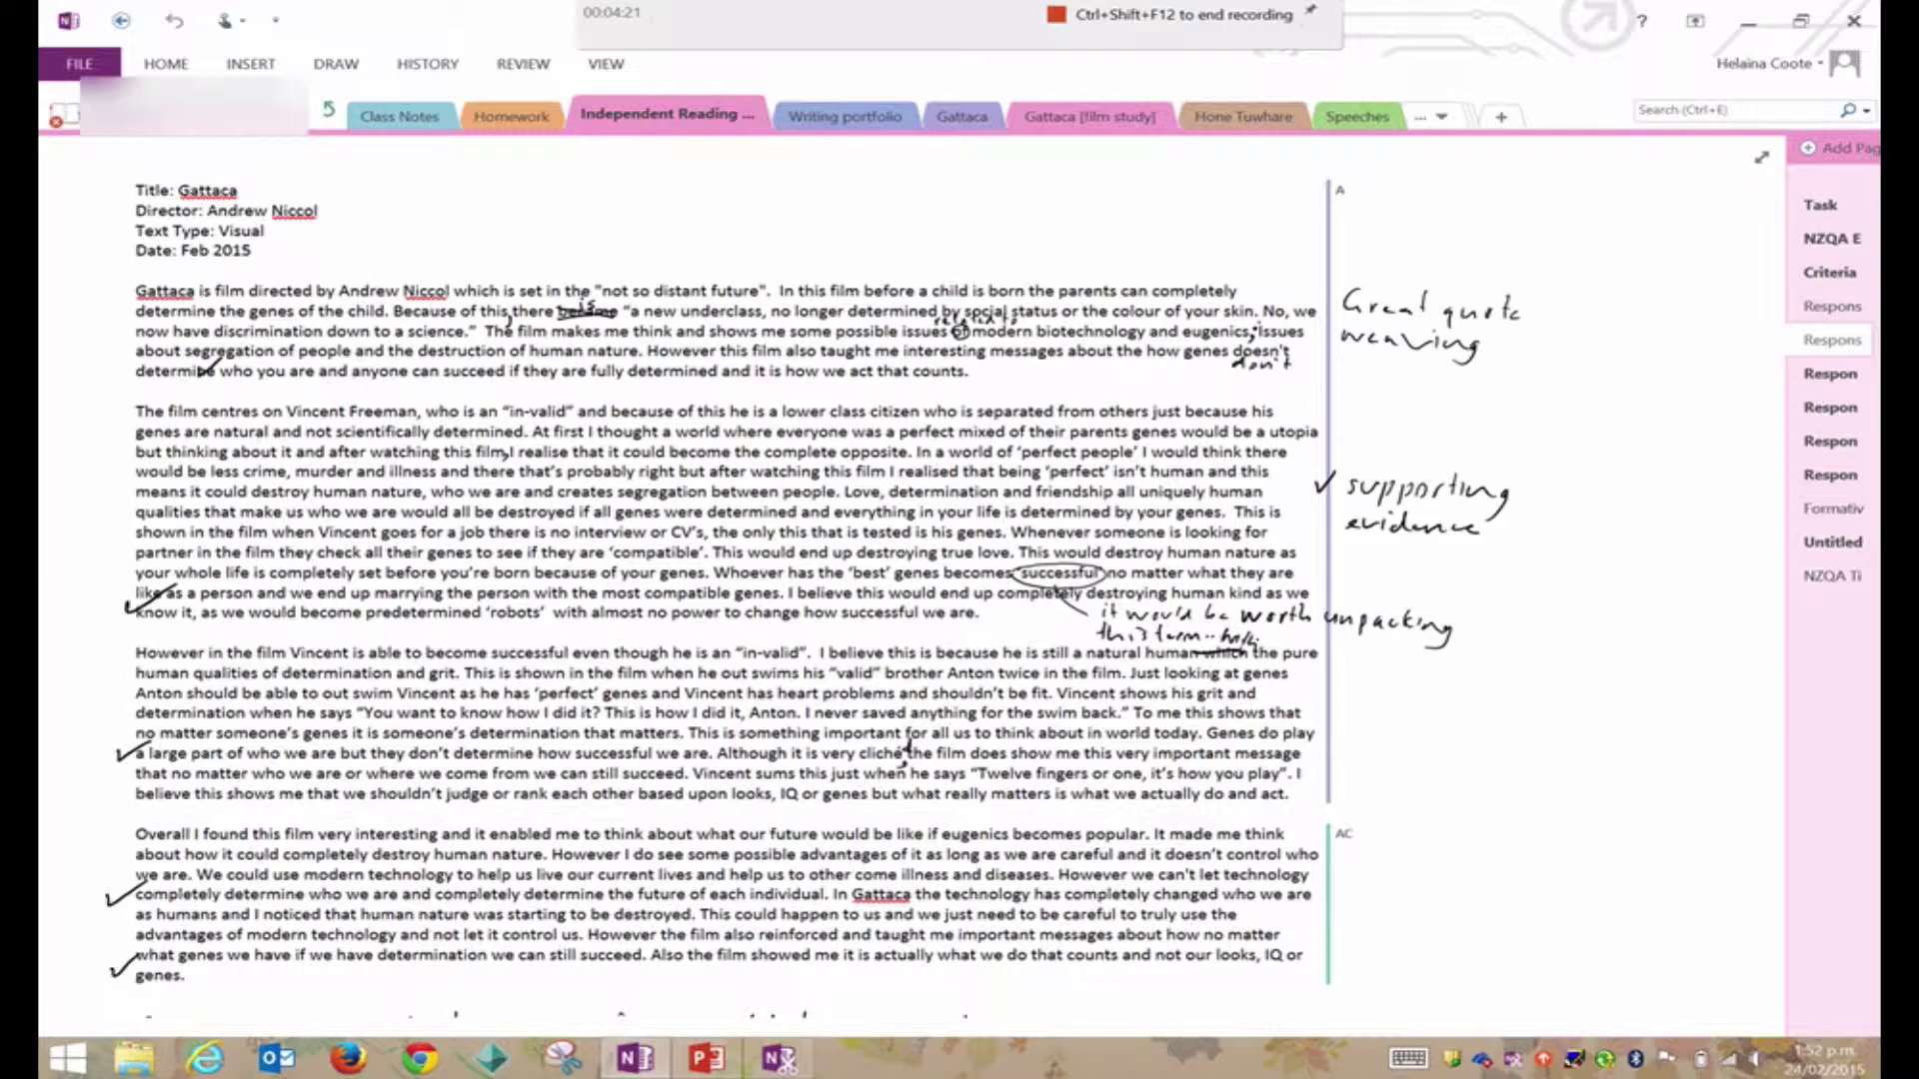
scroll(960, 601, down, 2)
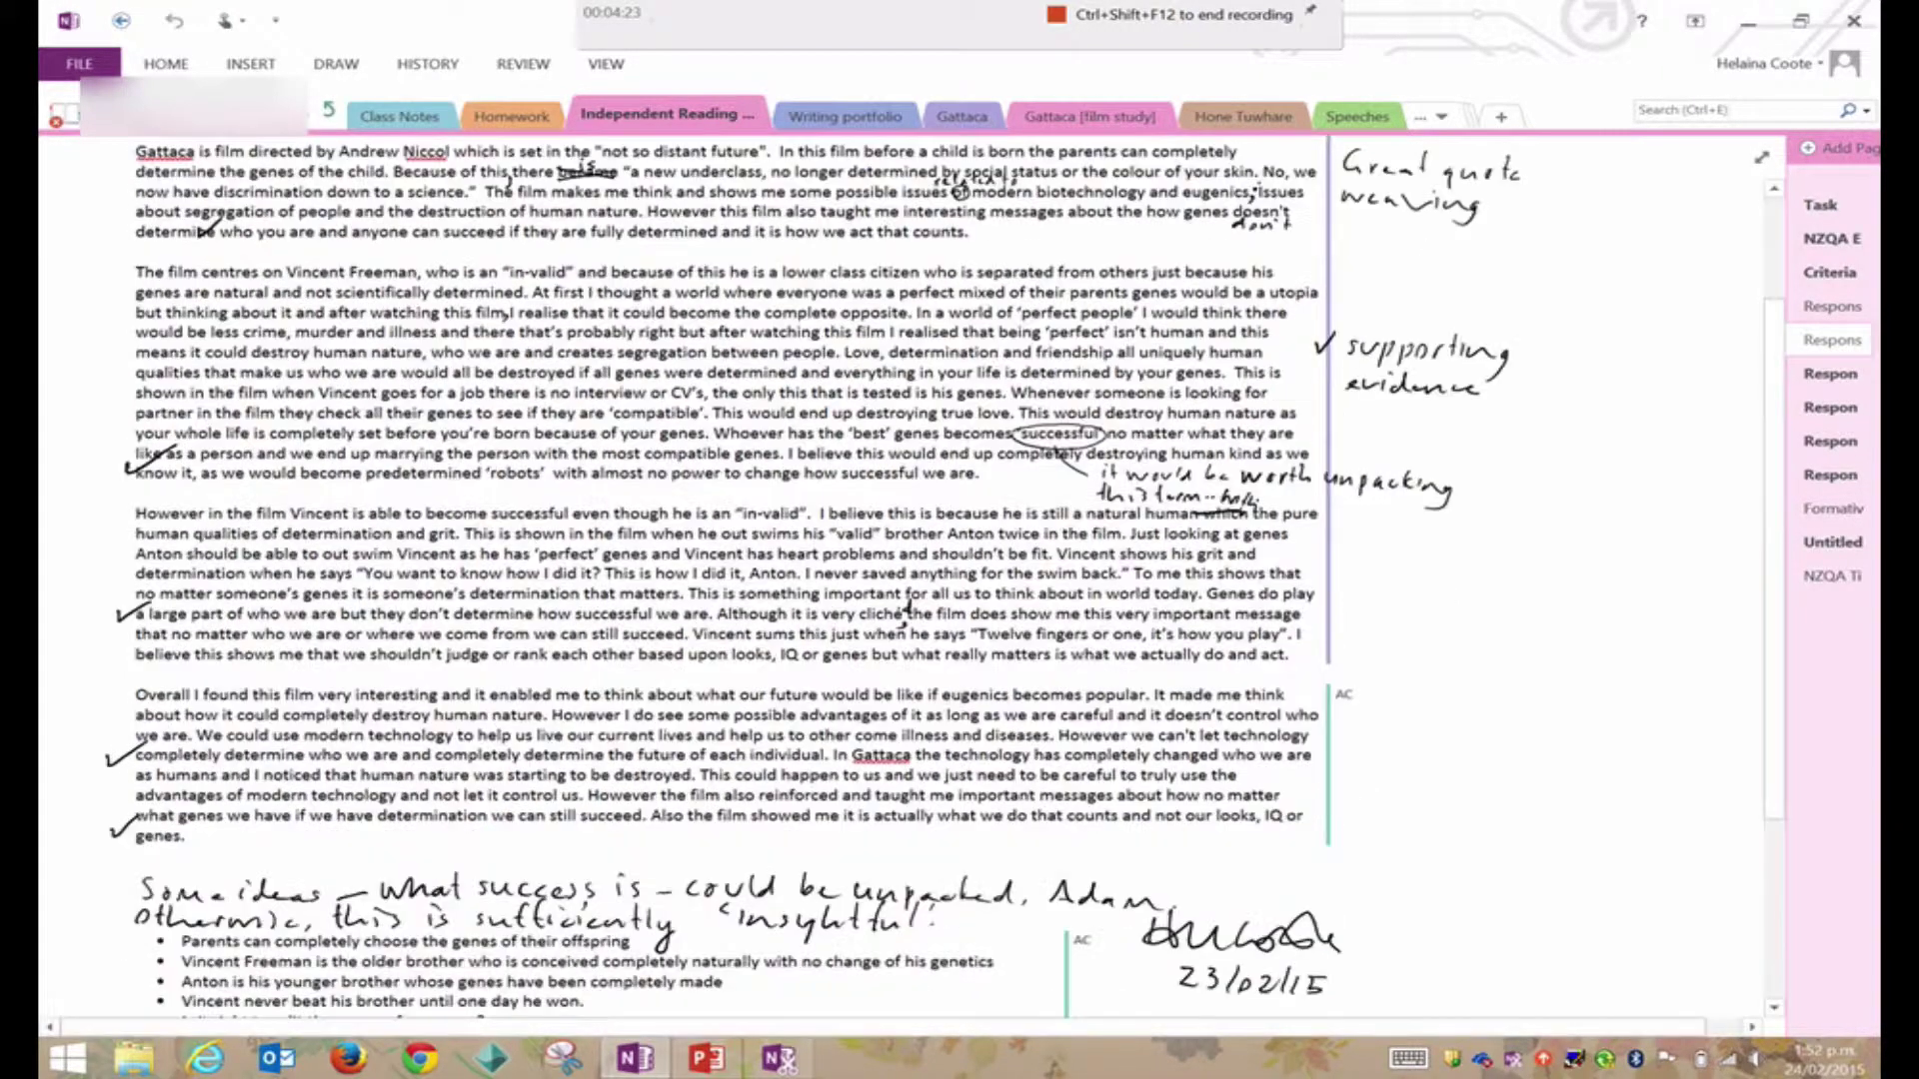
scroll(960, 601, down, 3)
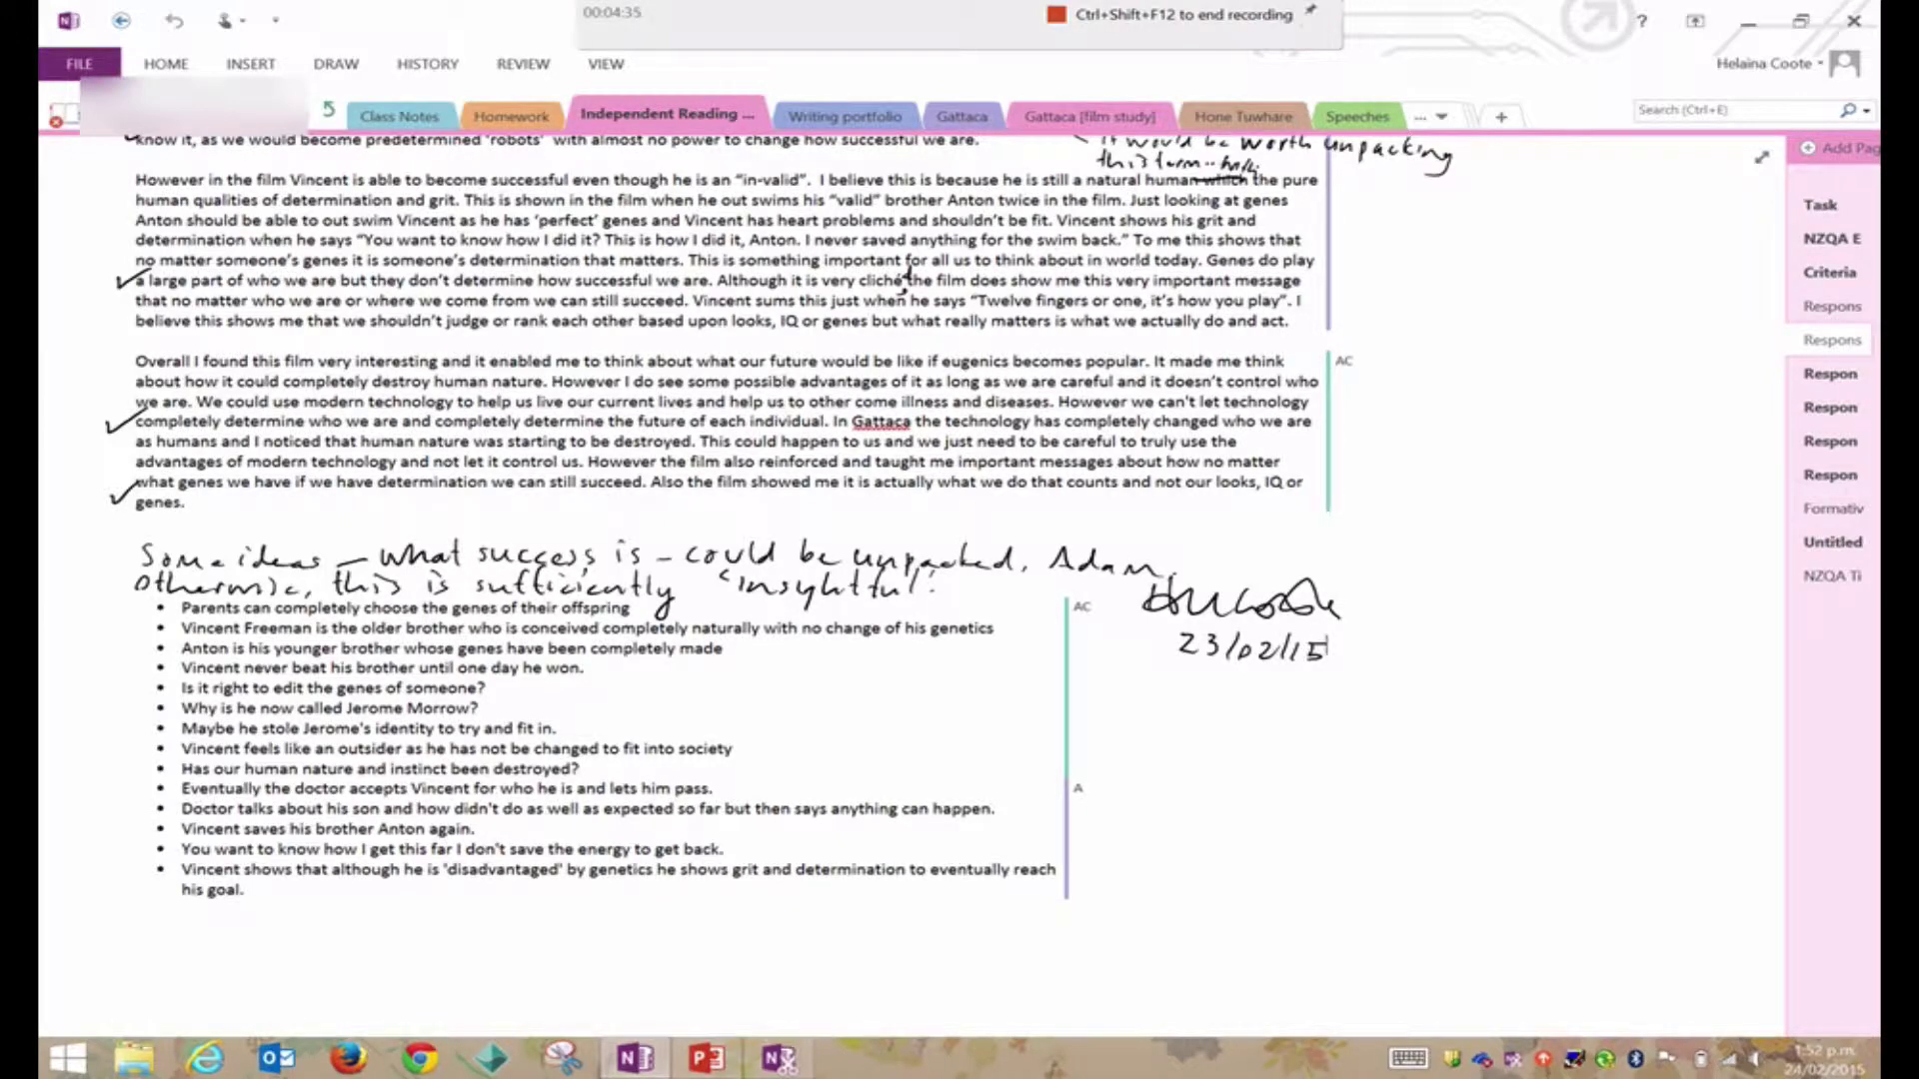
scroll(720, 525, up, 3)
scroll(719, 569, up, 3)
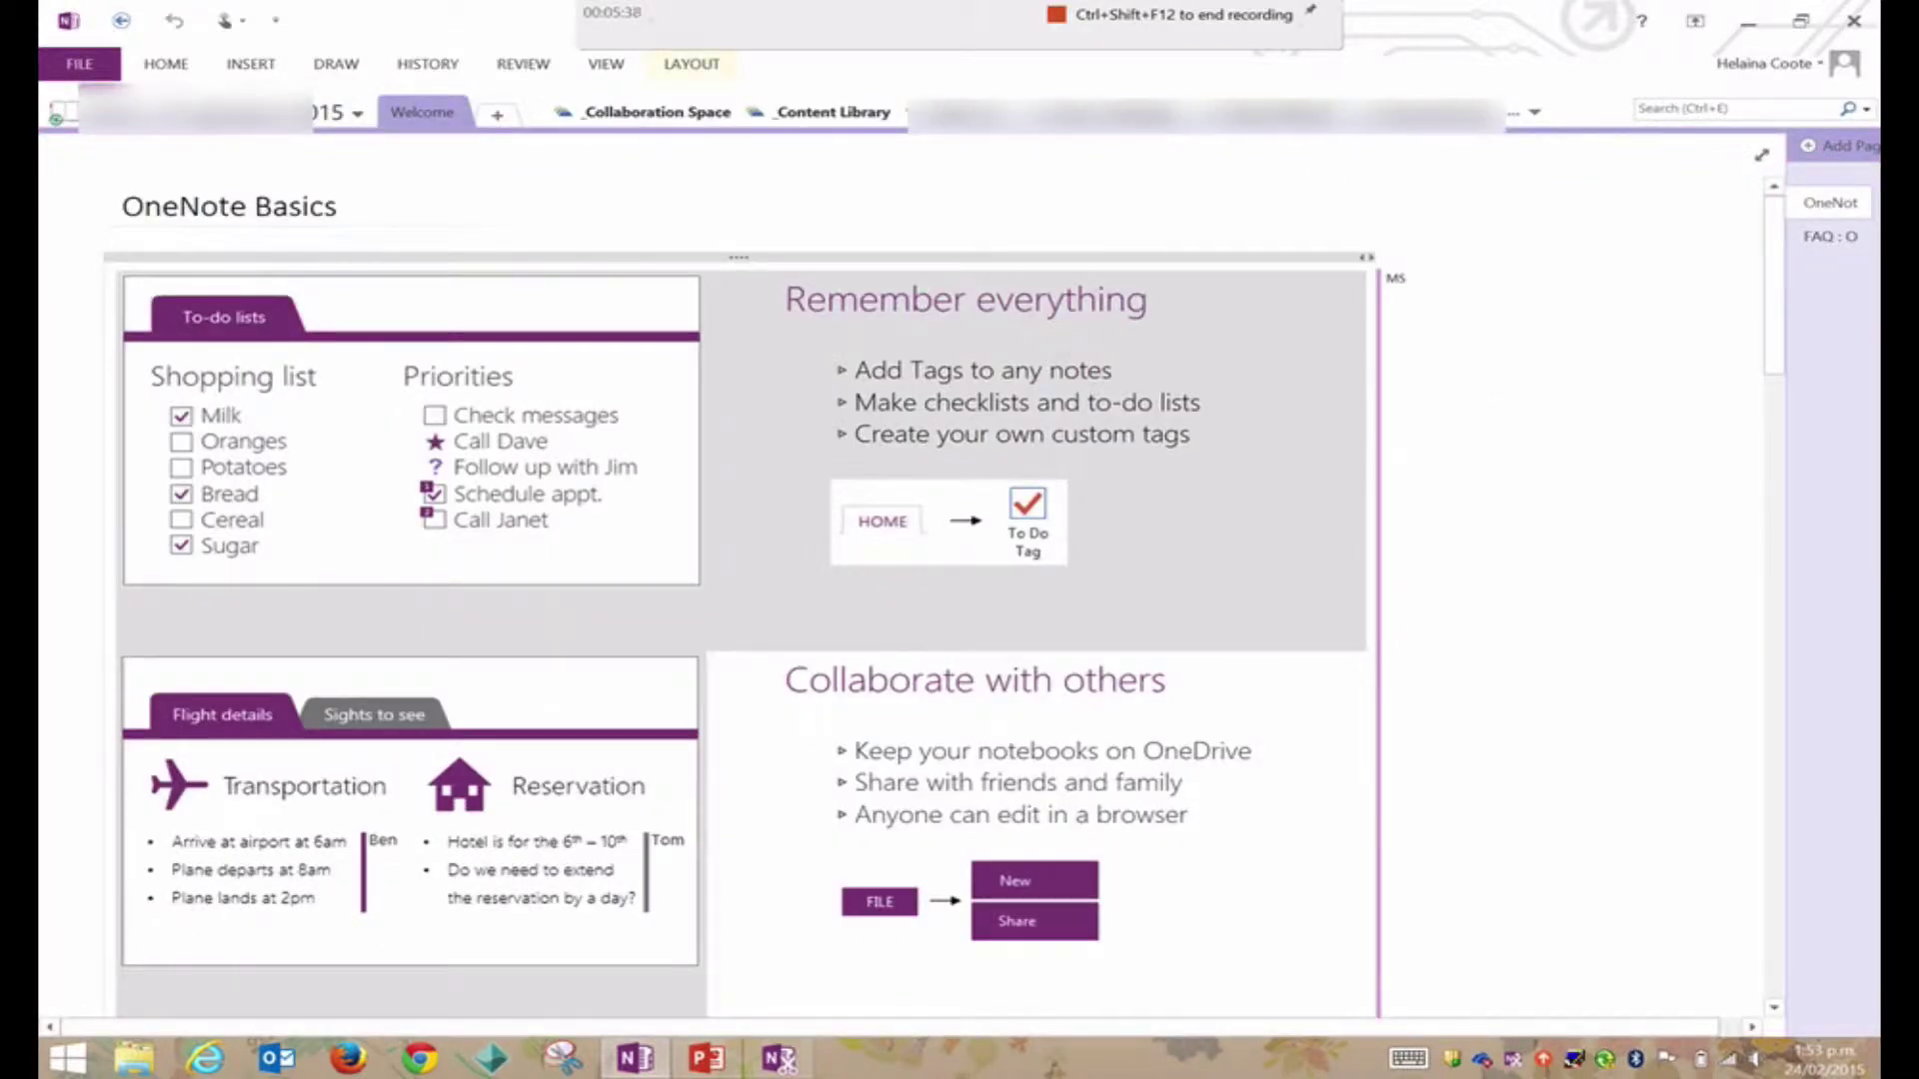
Switch to Ms Coote's 12 English 2015 notebook, landing on its Welcome page.
click(358, 112)
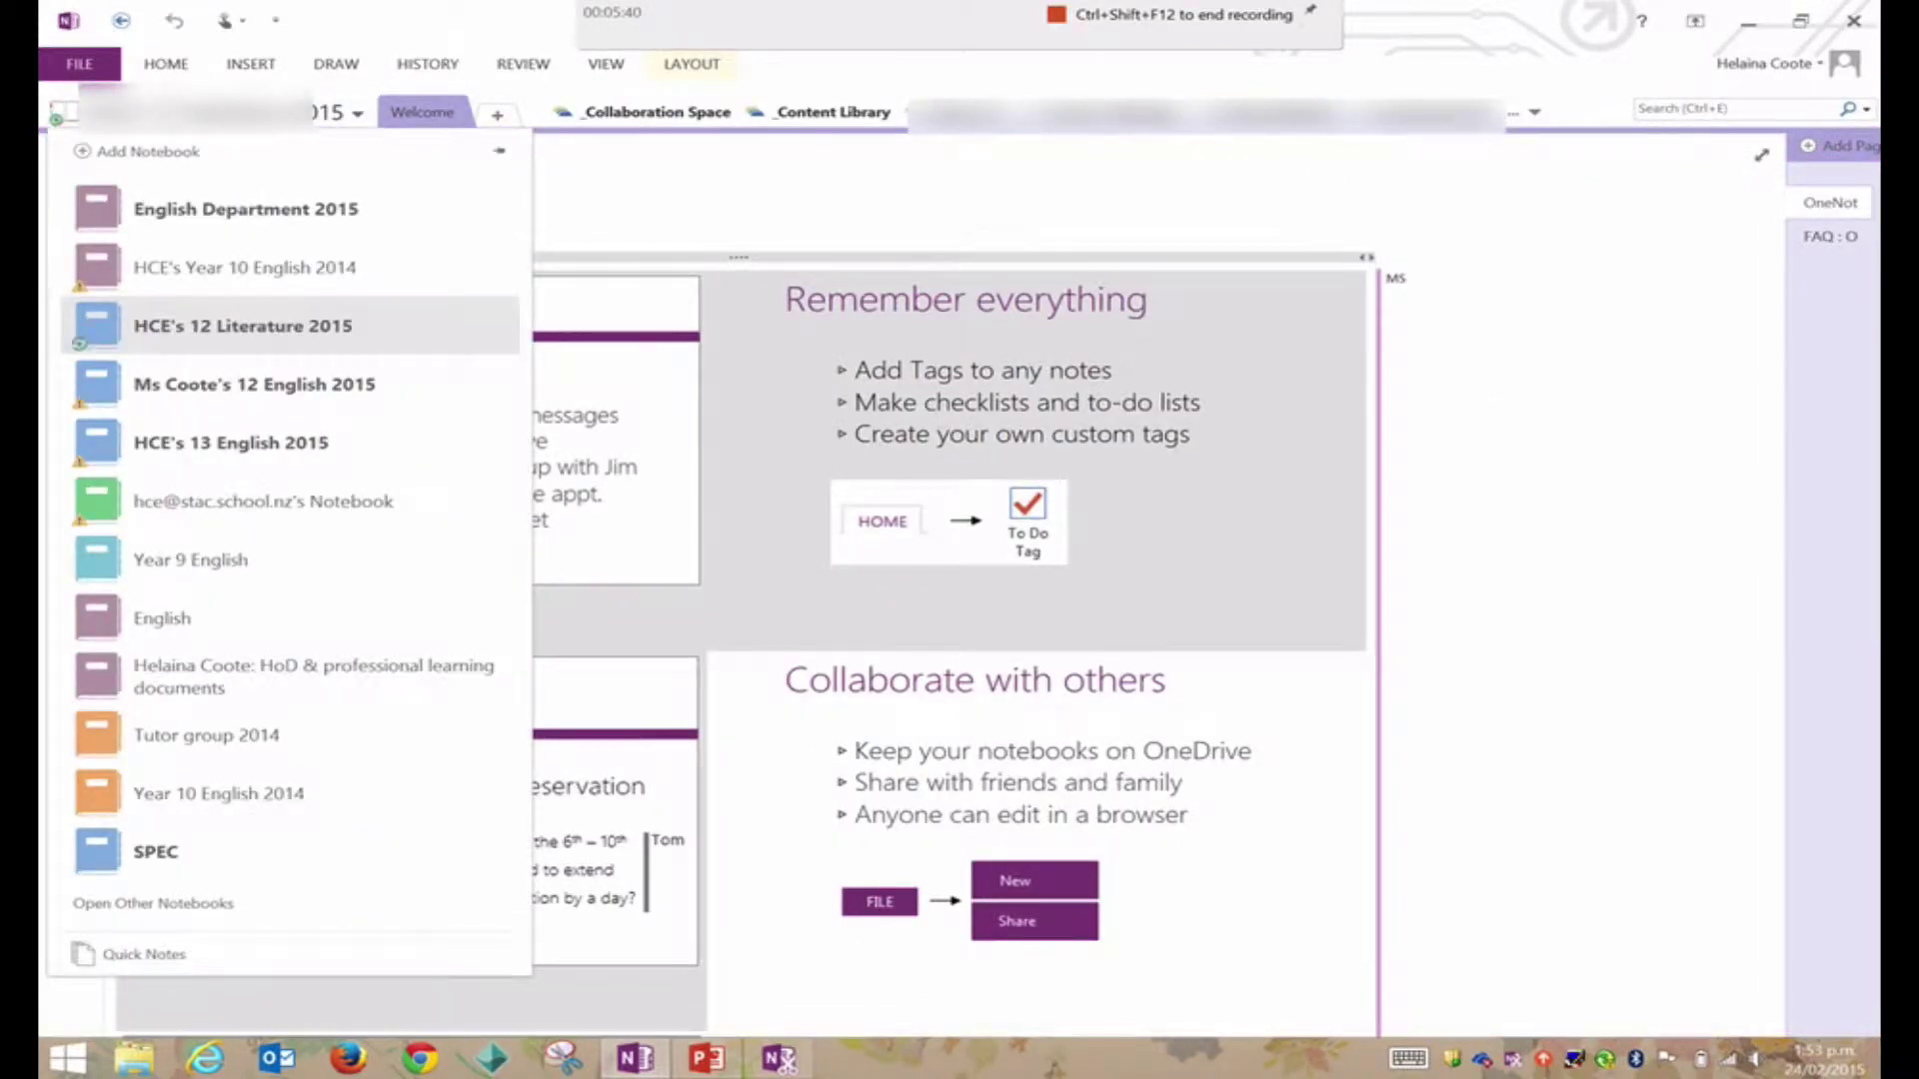
click(240, 325)
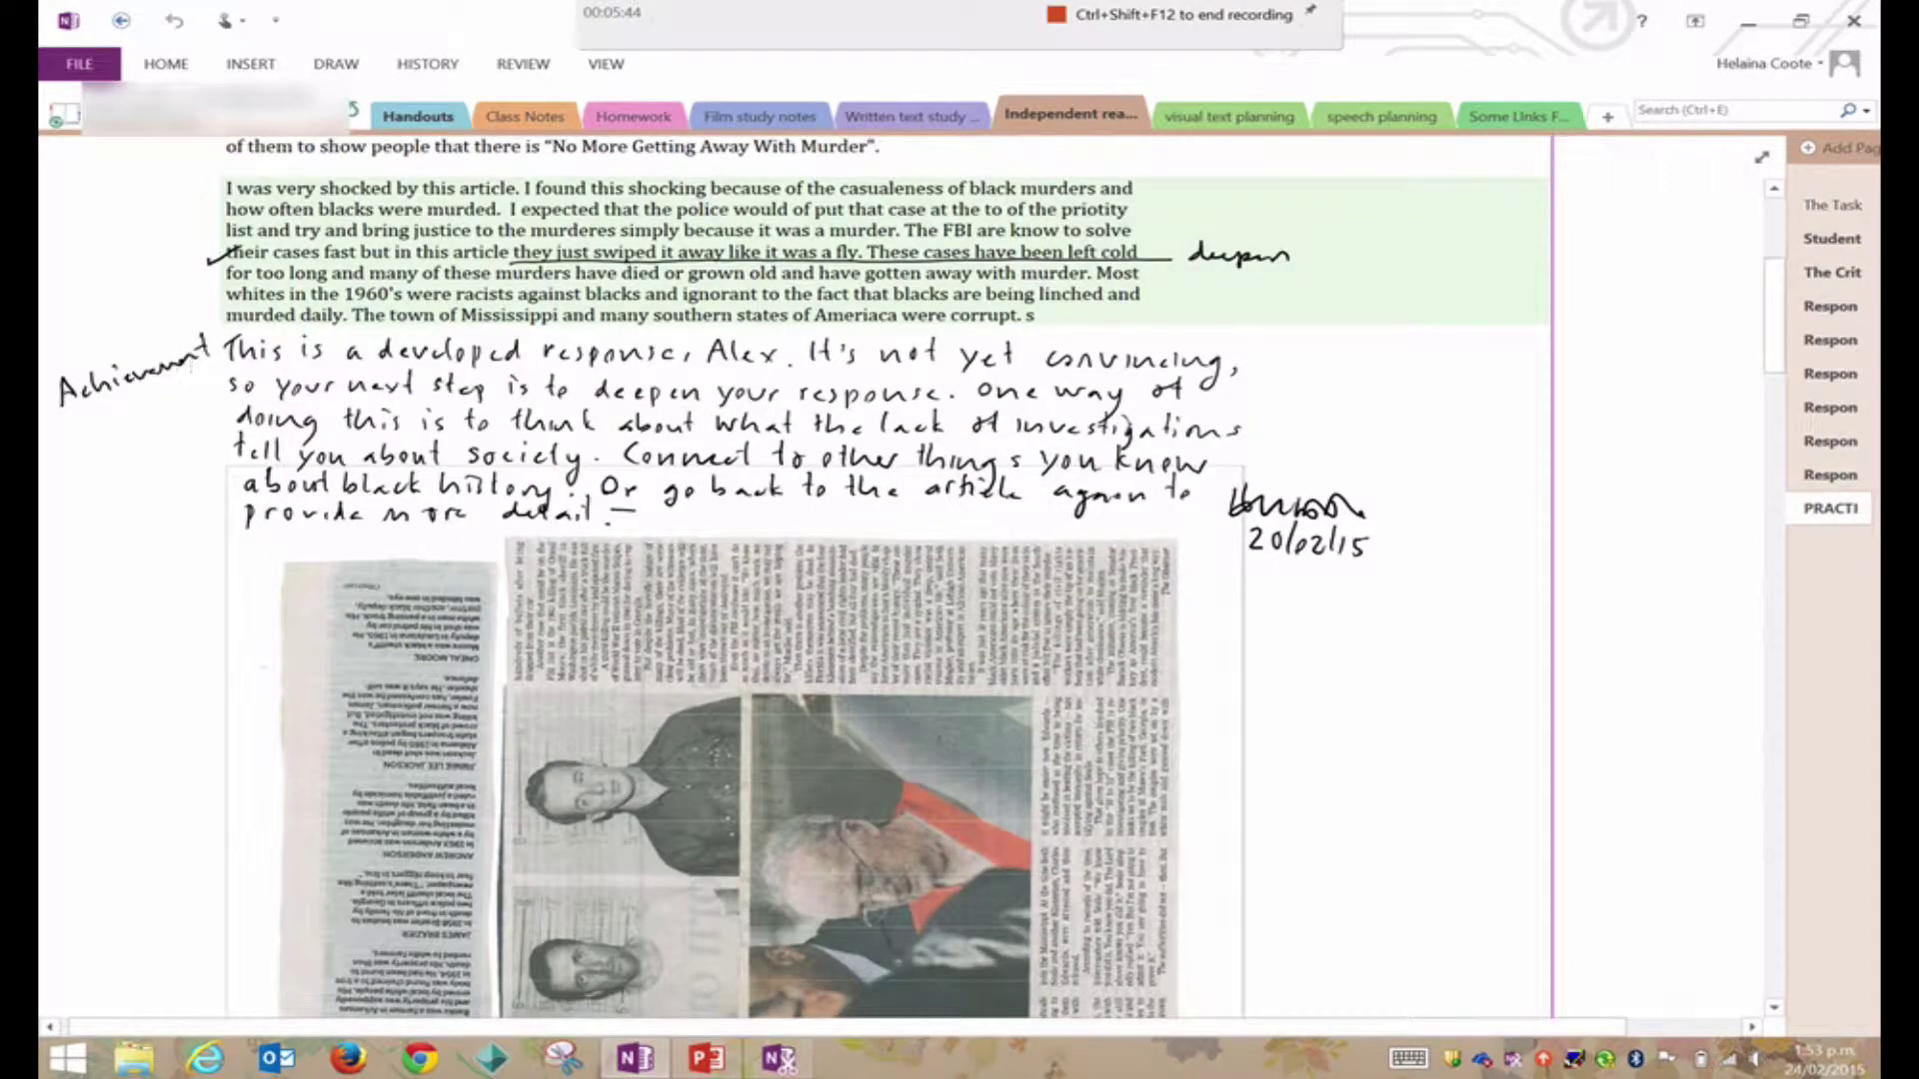
scroll(899, 569, up, 5)
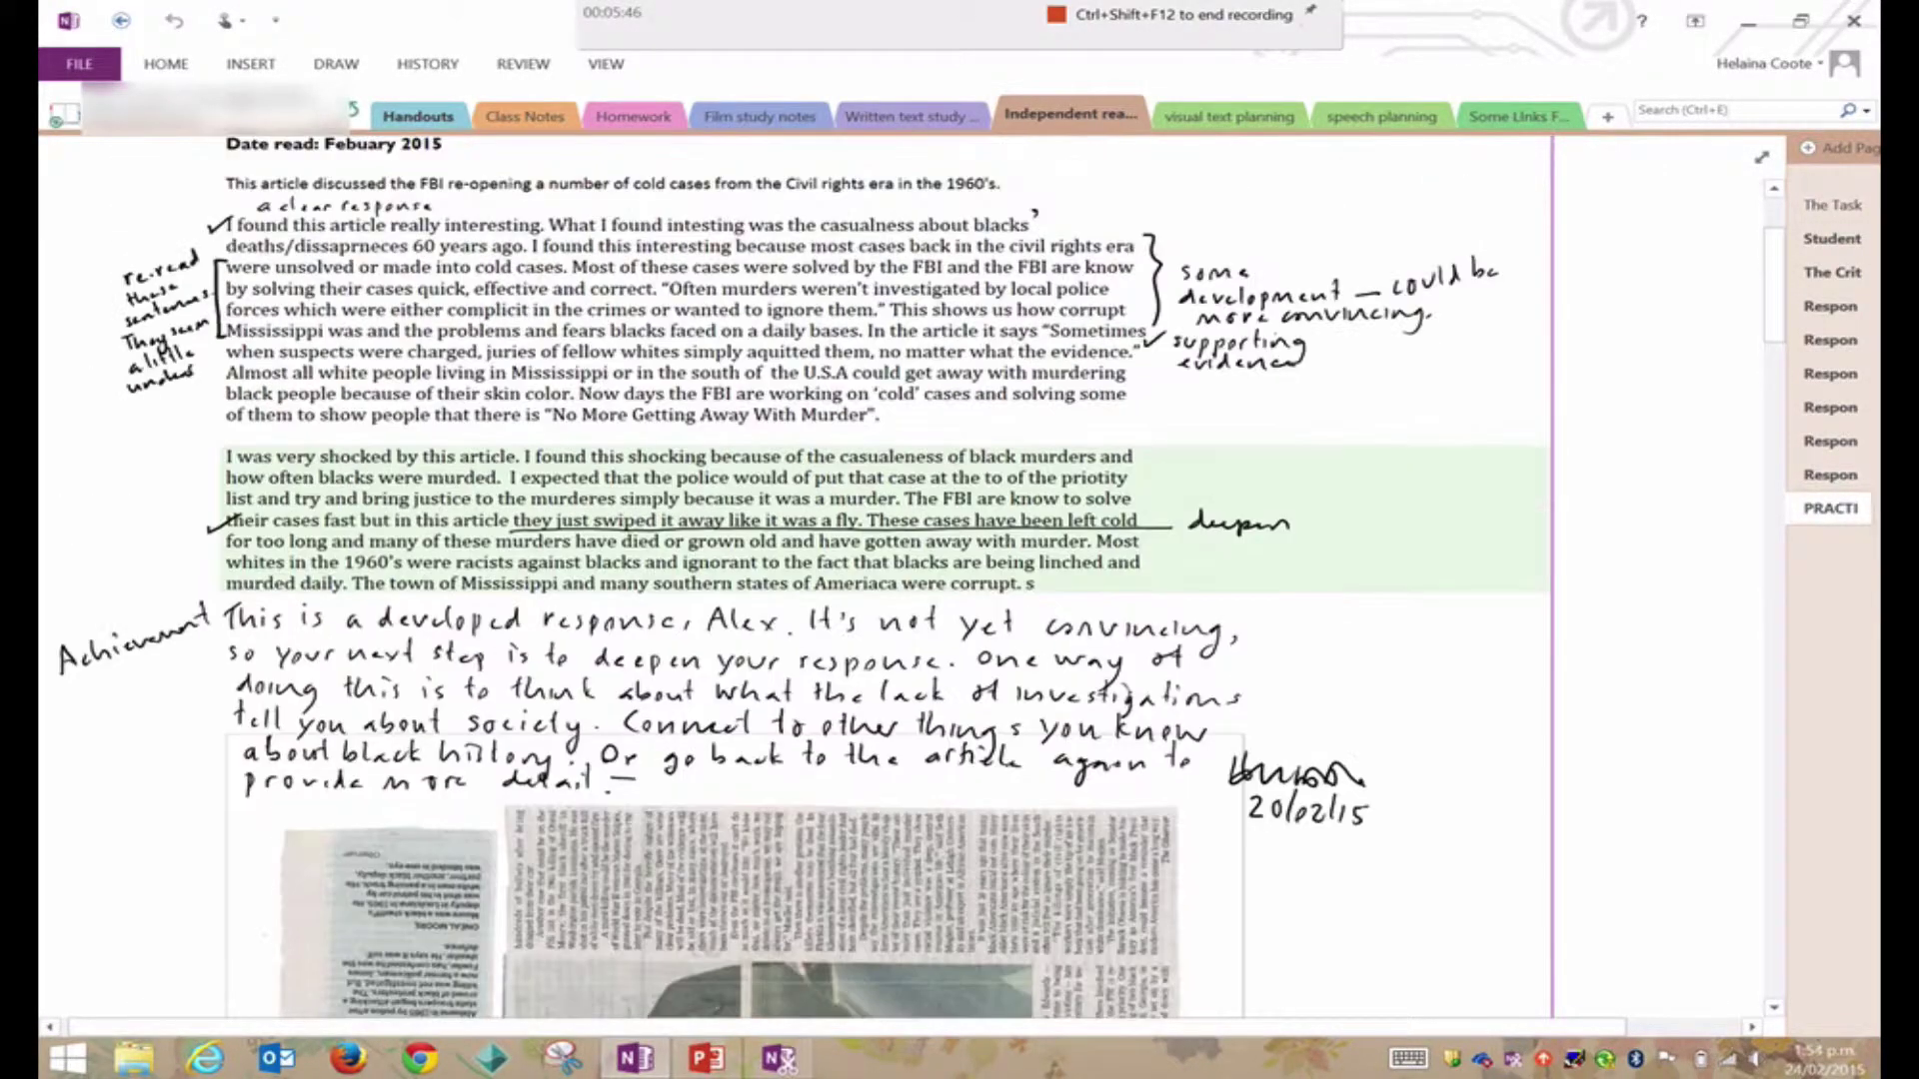
scroll(899, 570, down, 4)
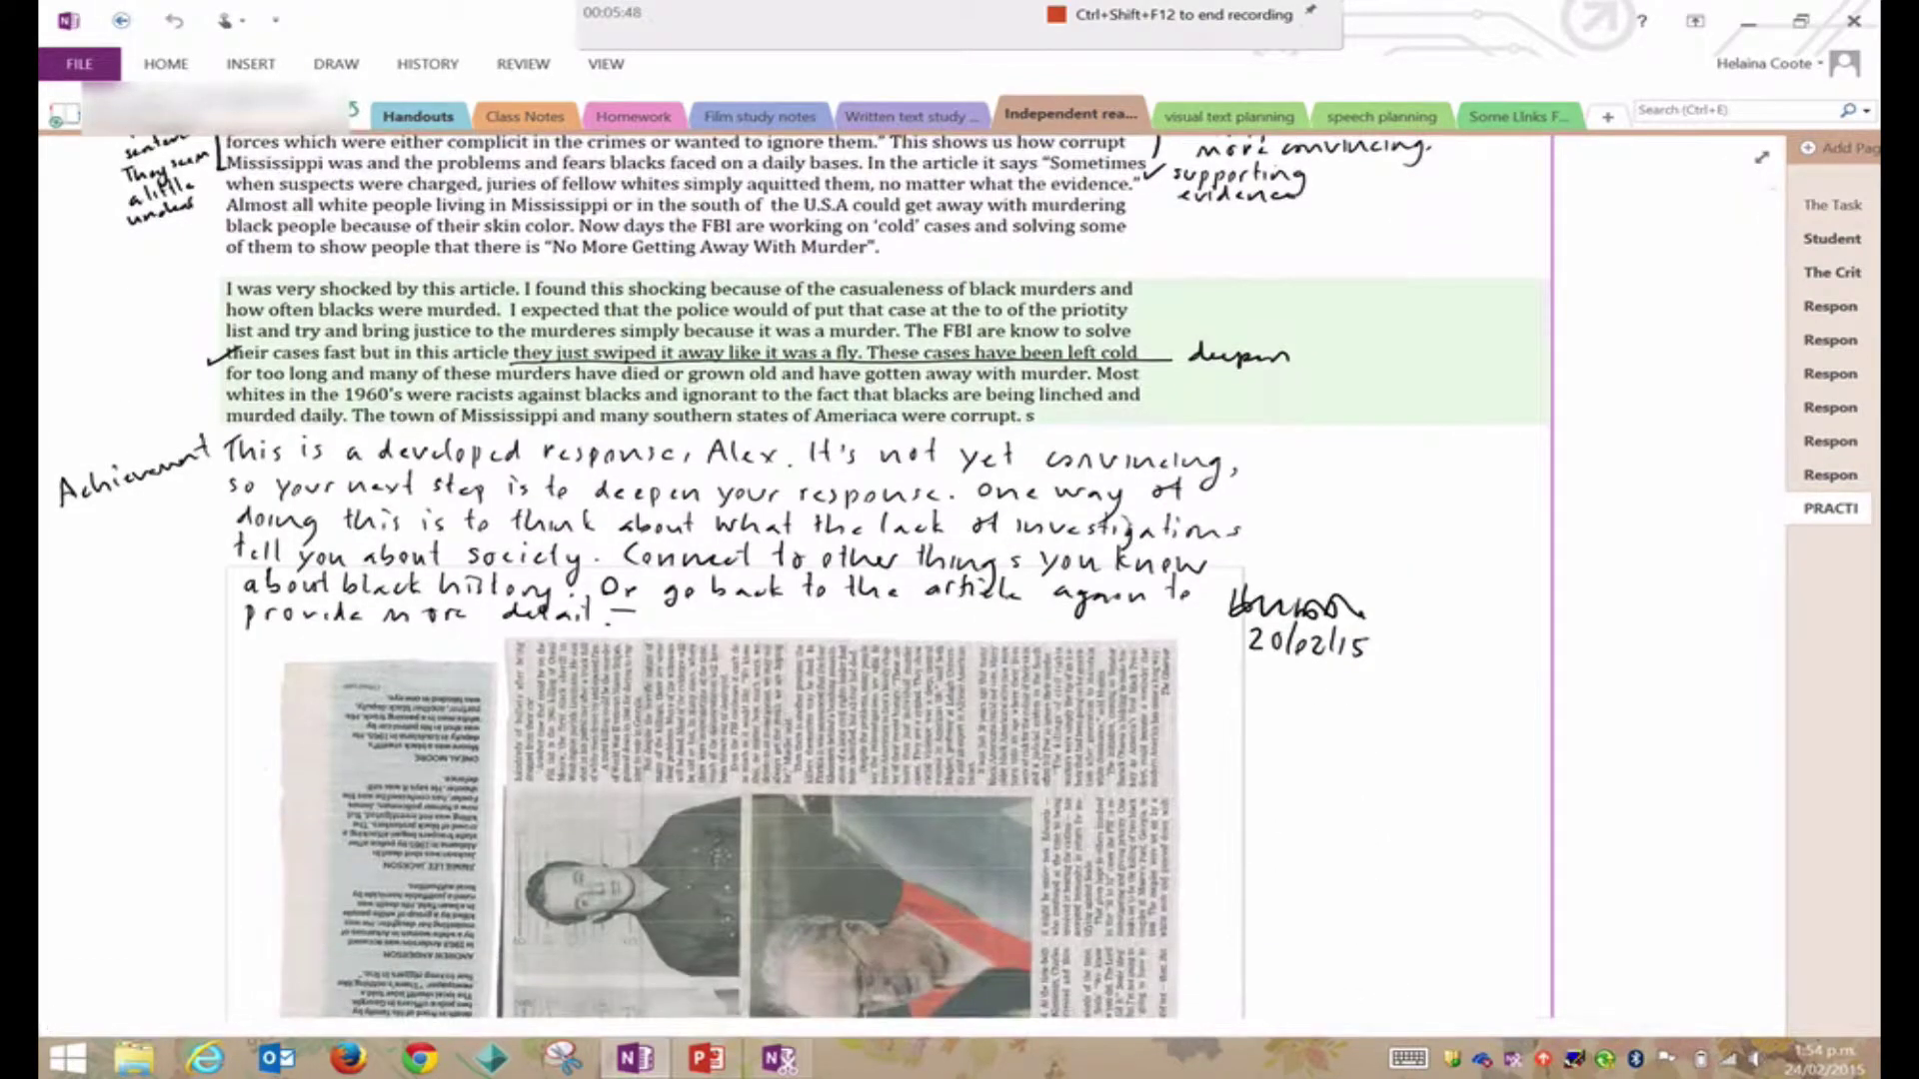
click(360, 112)
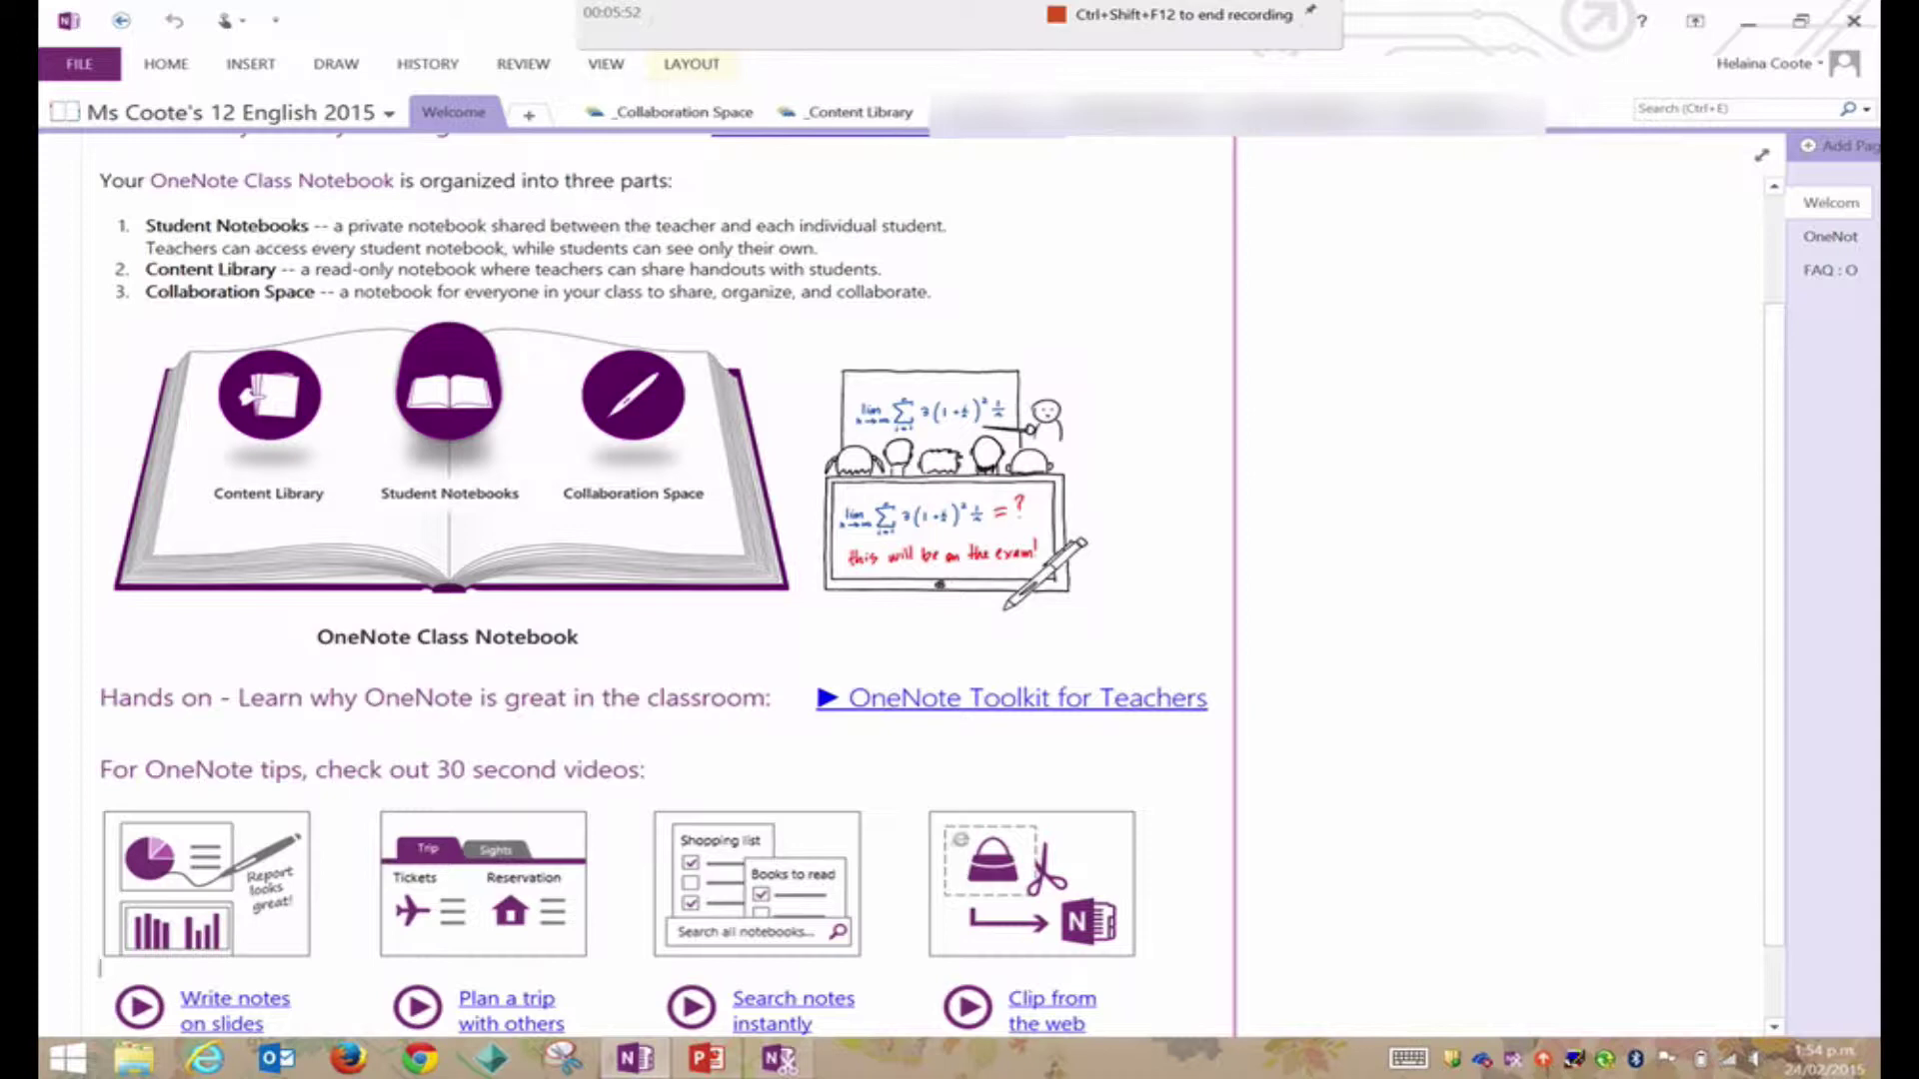
Glance at the student sections list, then show the notebook list including English Department 2015.
click(1560, 111)
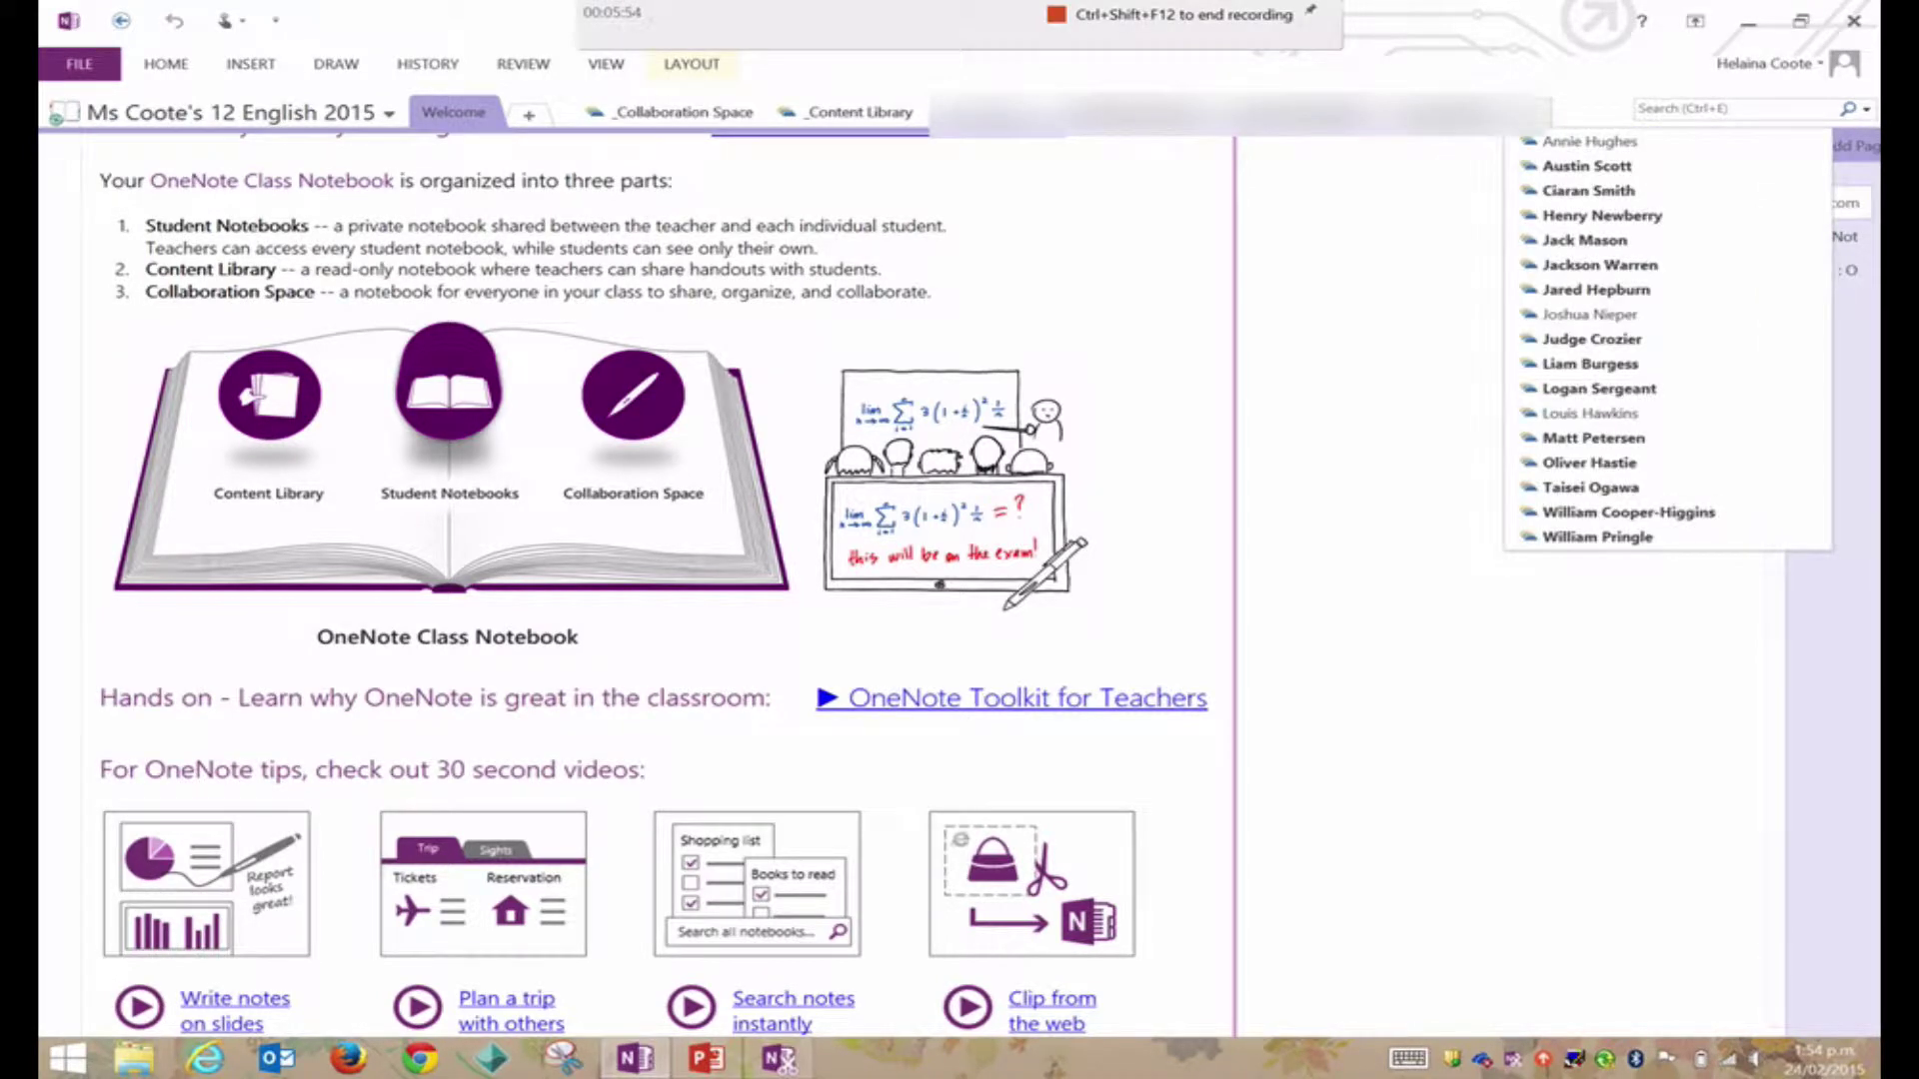
click(1584, 241)
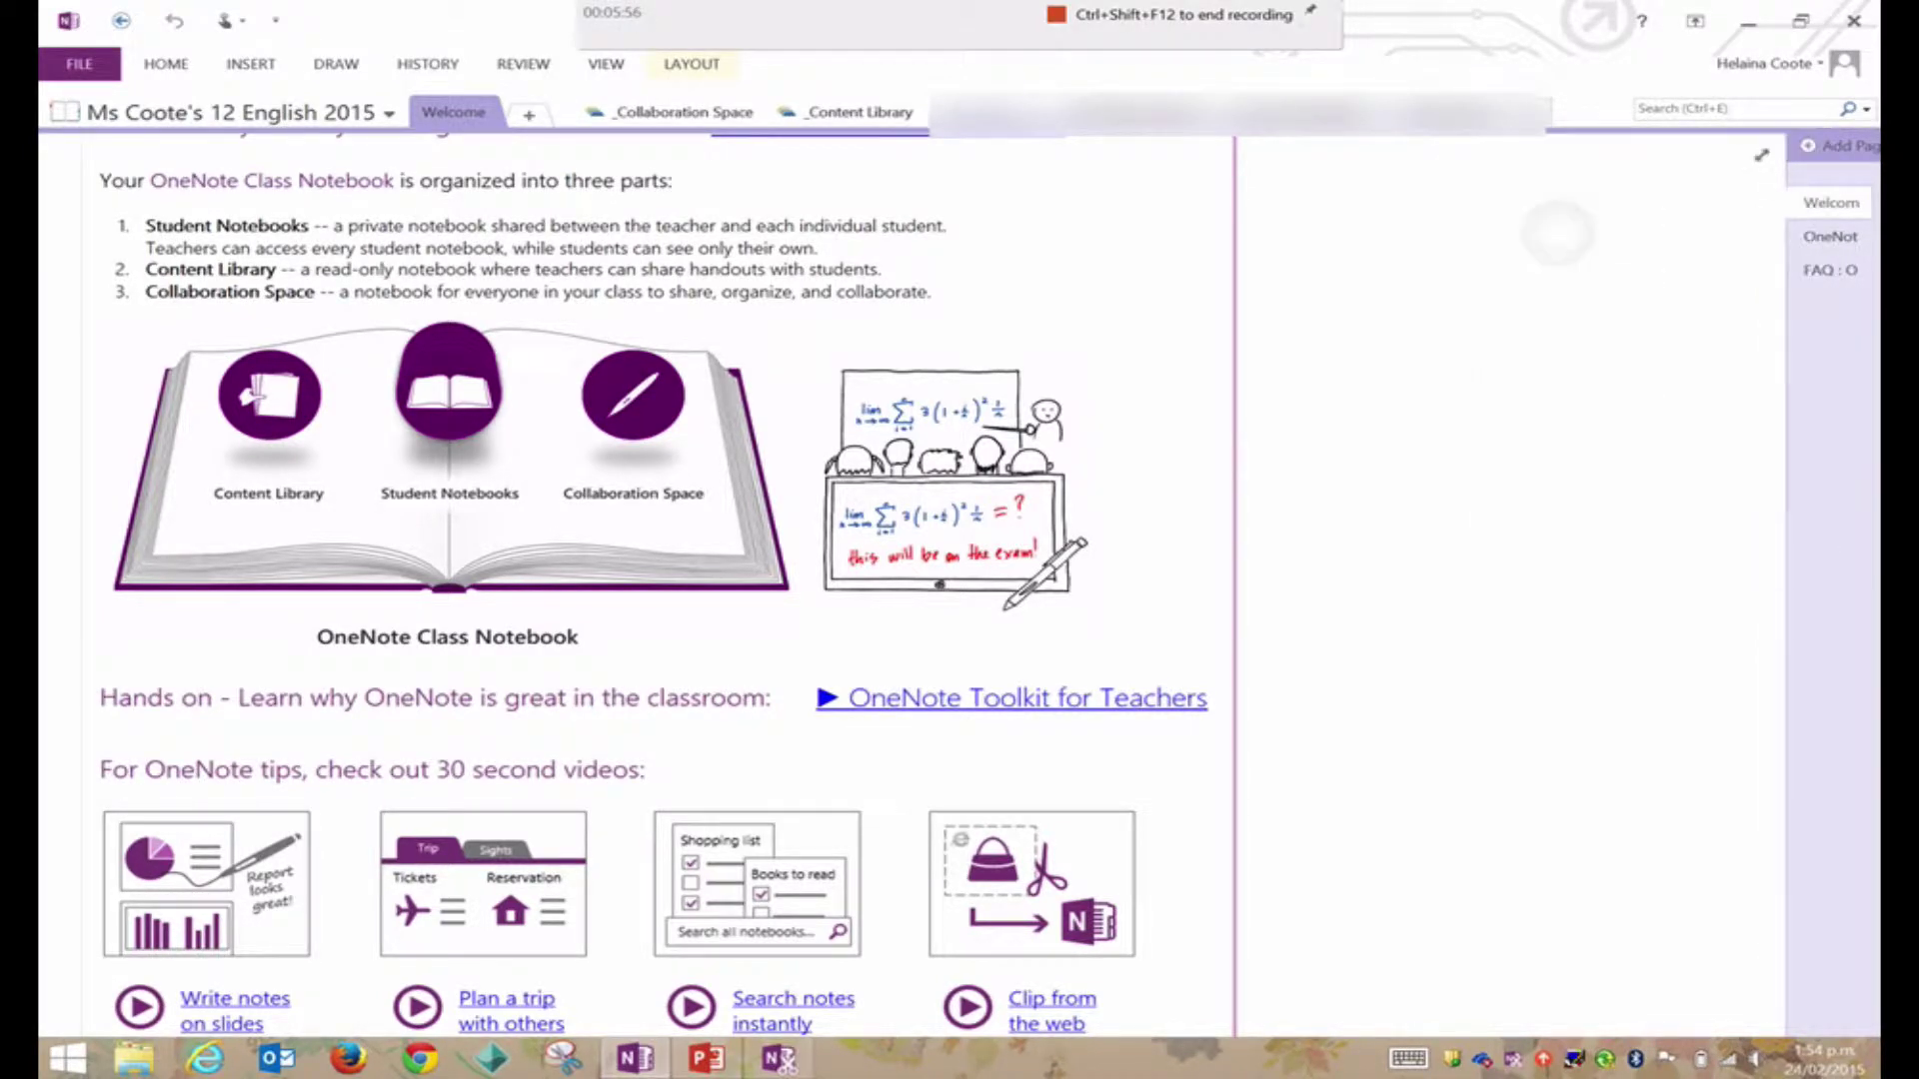
scroll(900, 601, up, 4)
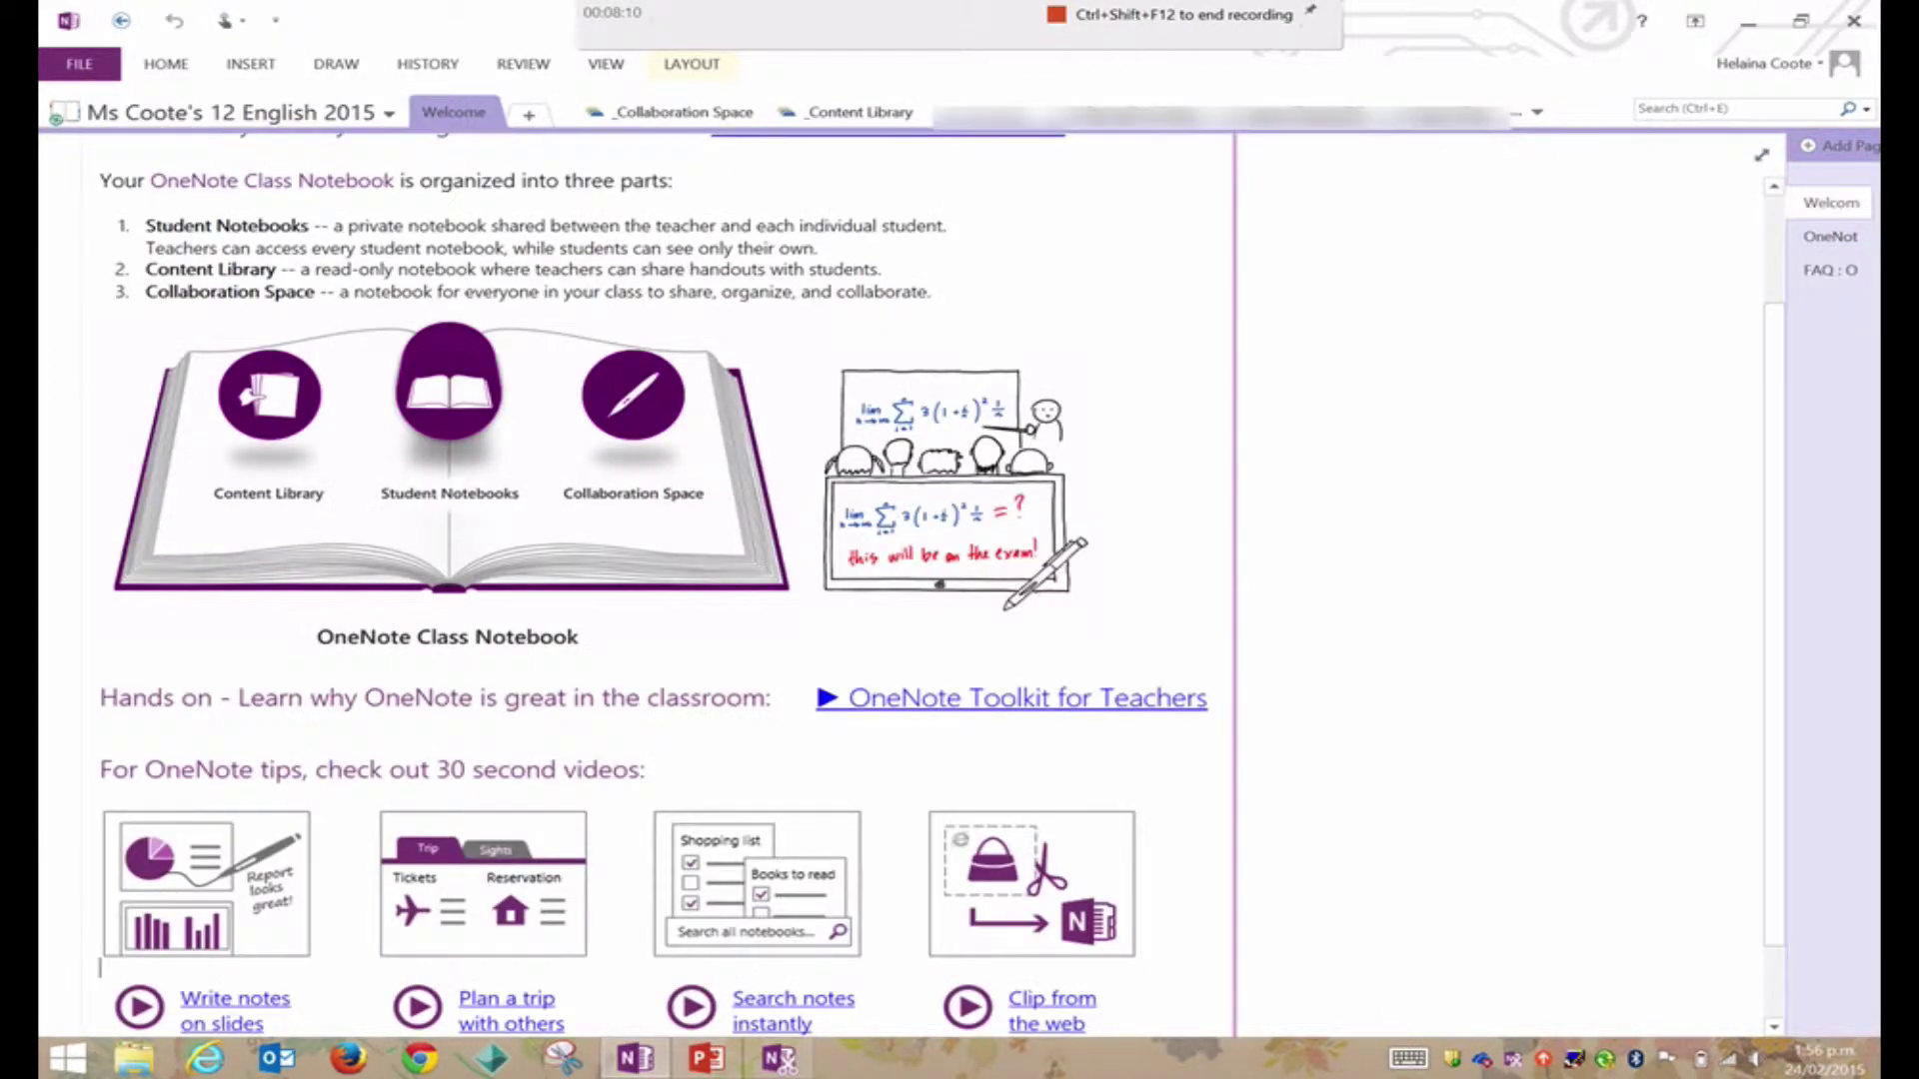
click(225, 112)
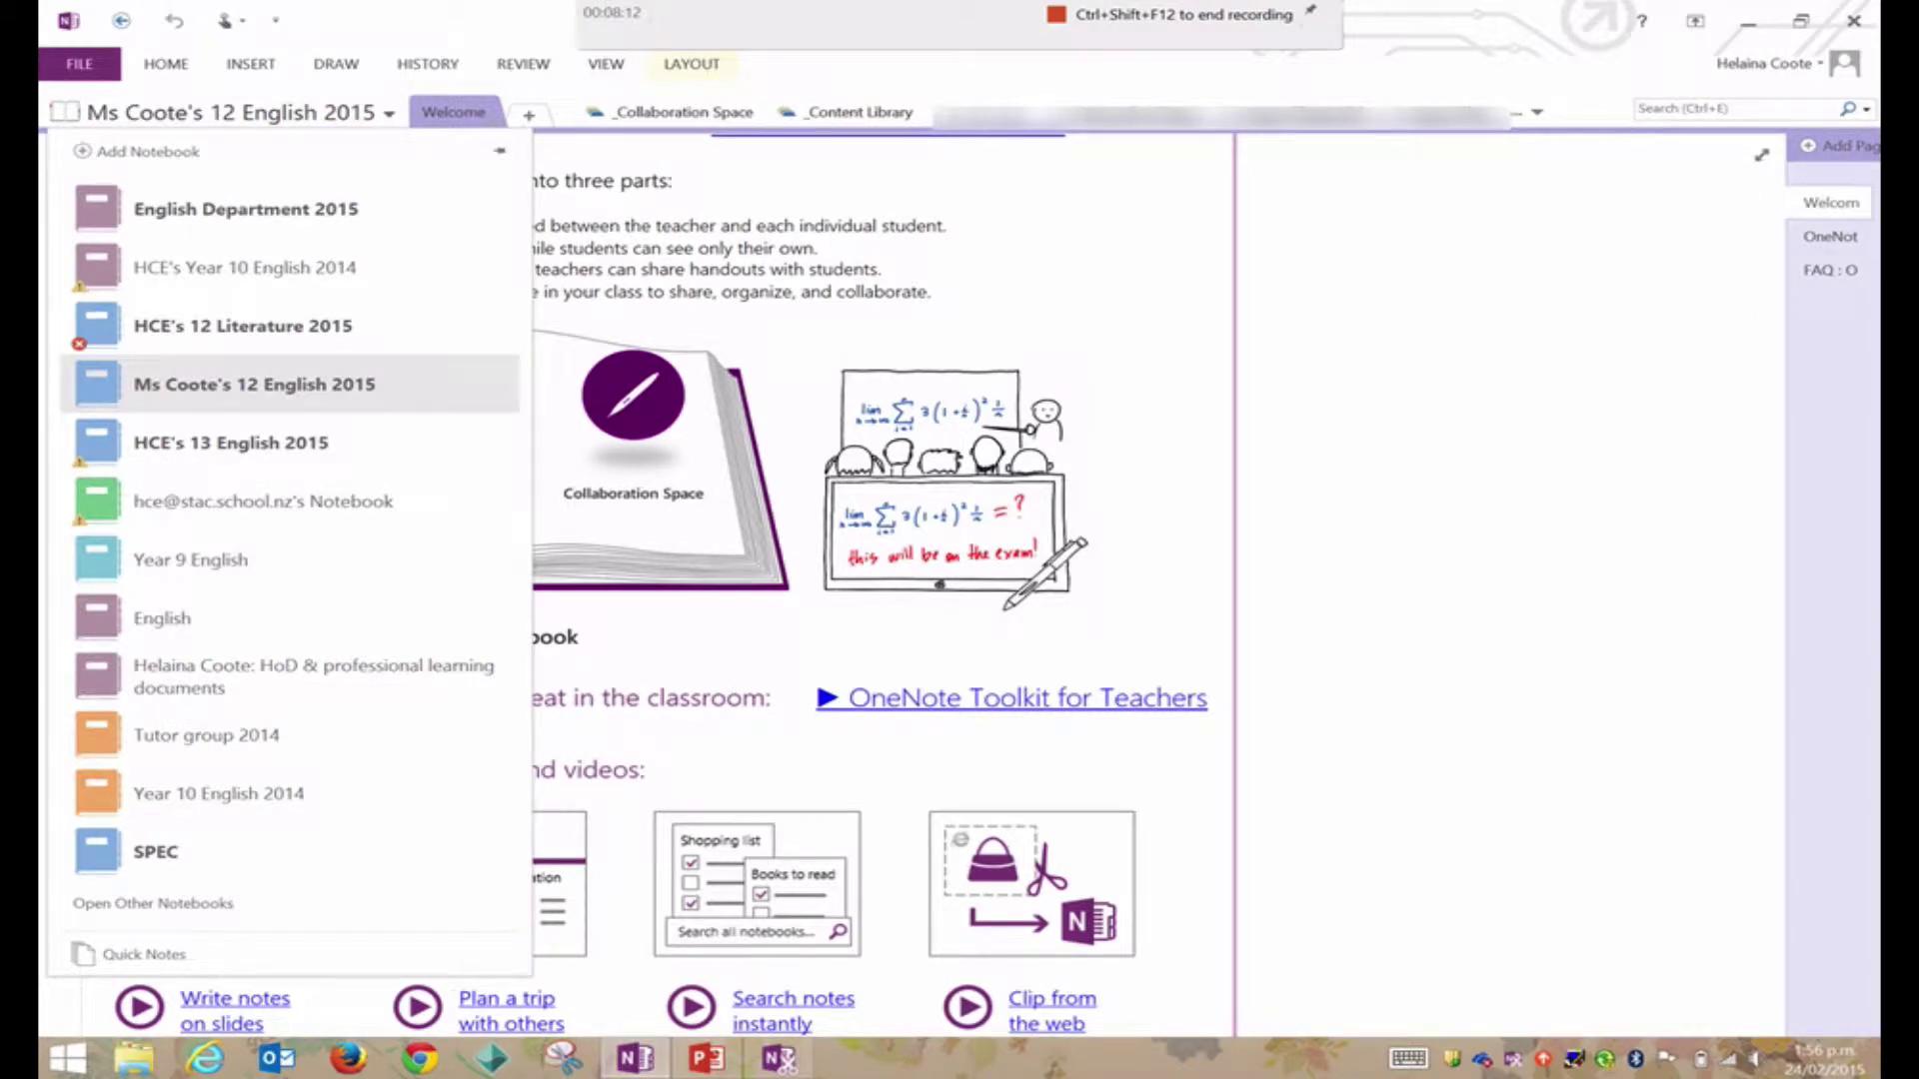
Switch to HCE's 12 Literature 2015 and show the Collaboration Space Gattaca page.
click(242, 326)
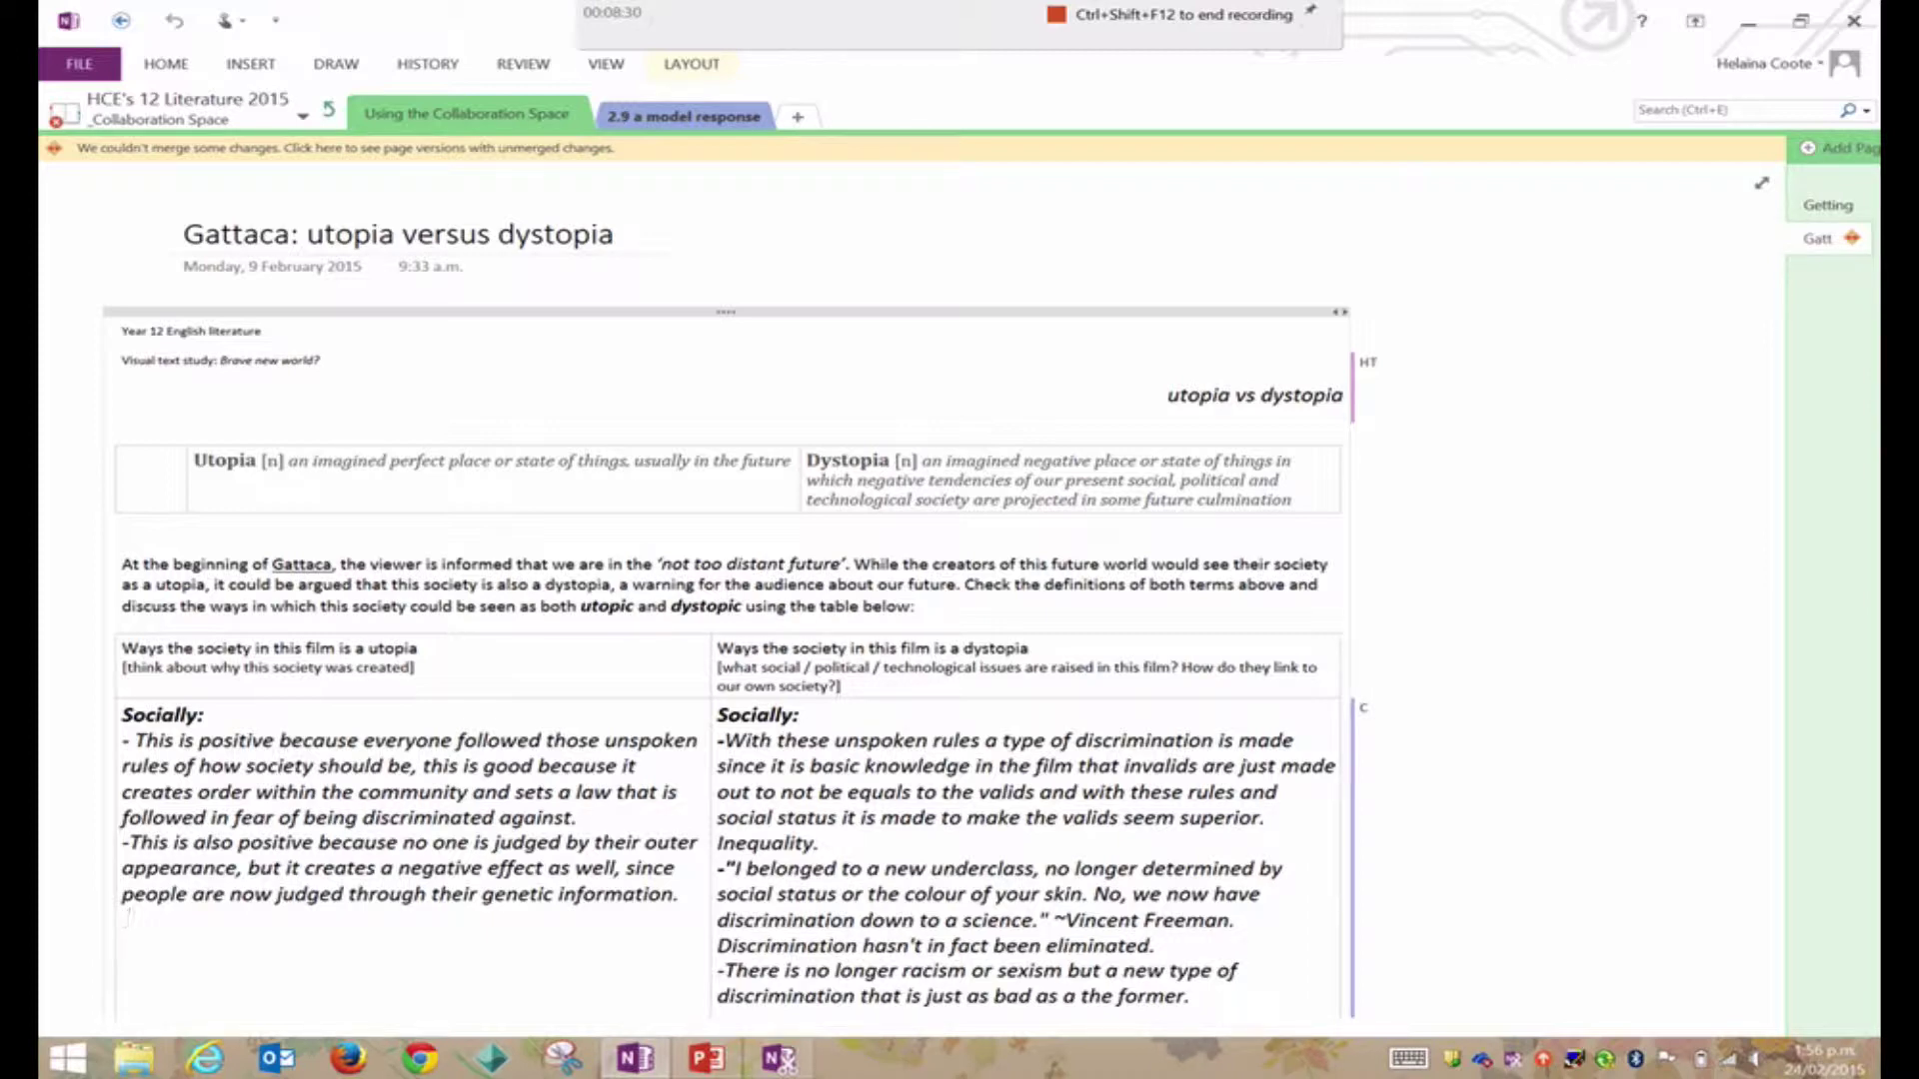
scroll(1436, 733, up, 5)
scroll(899, 599, up, 2)
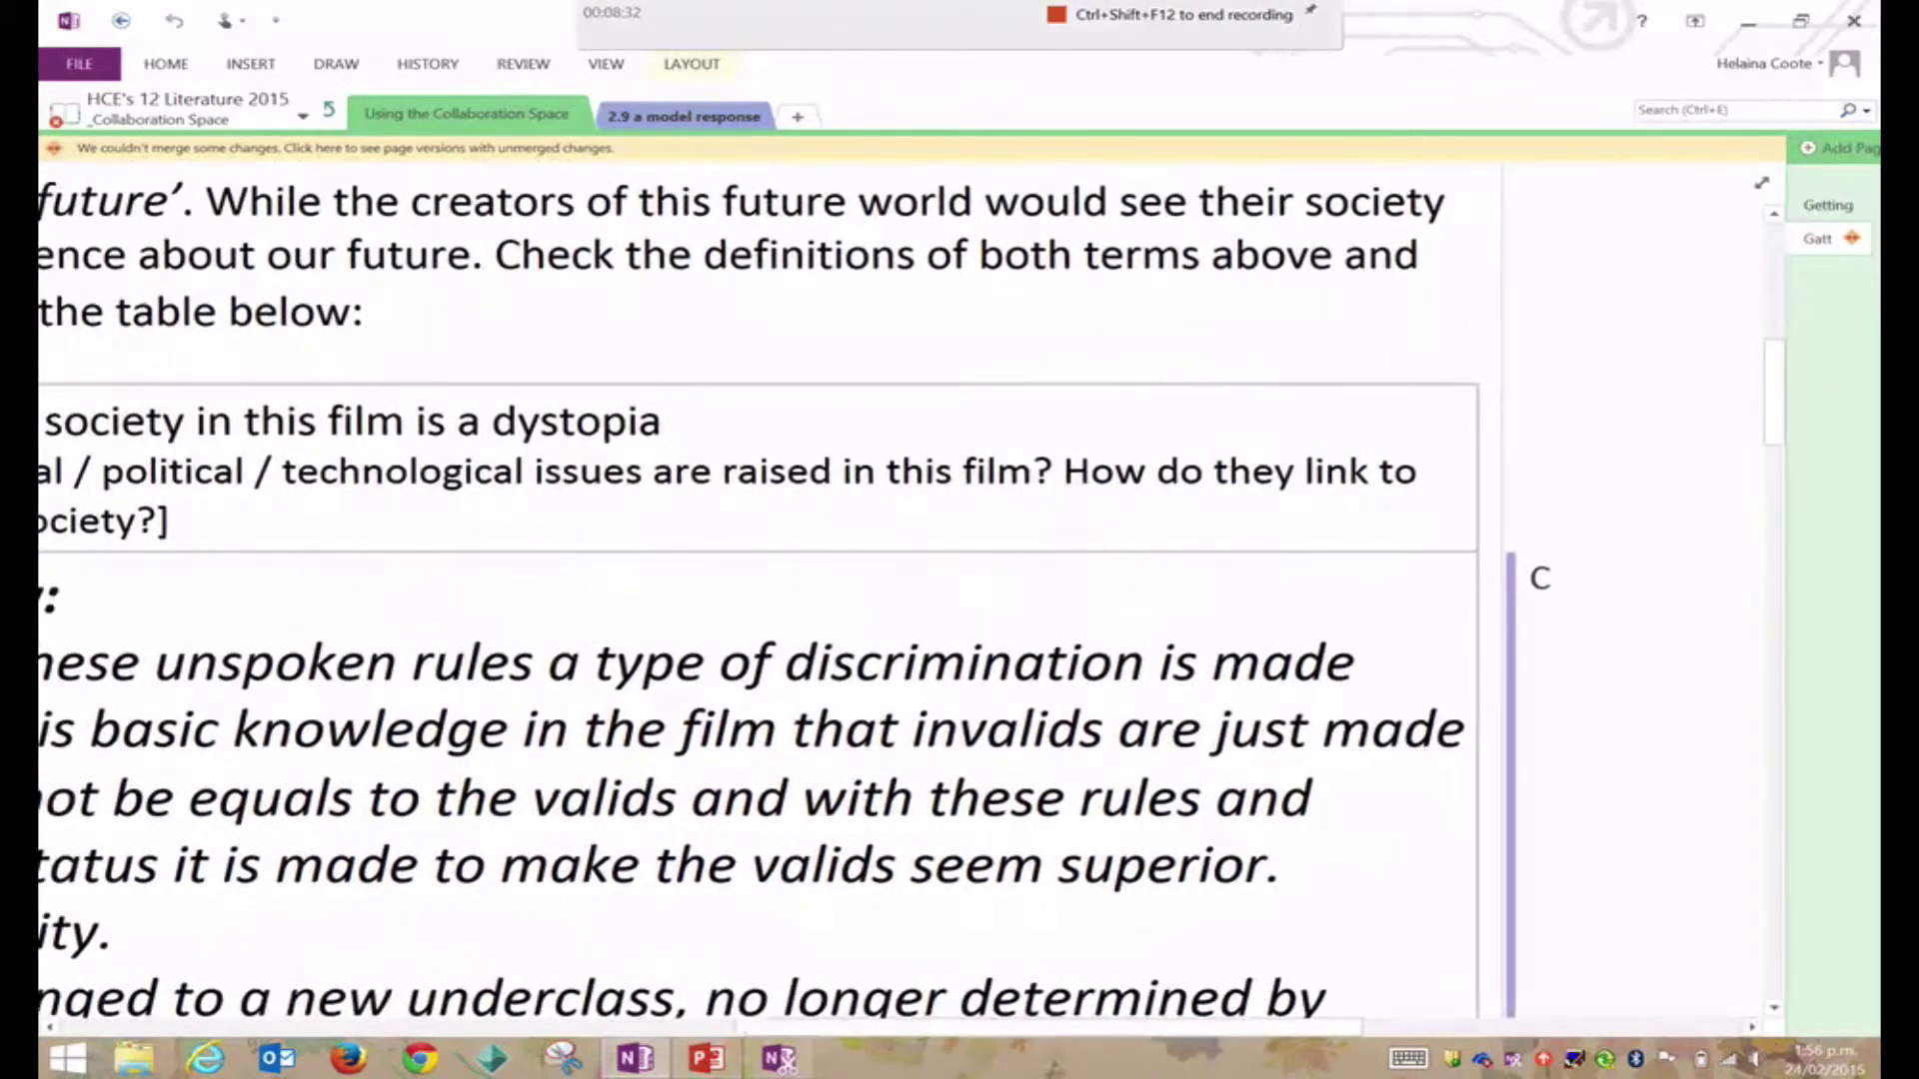
scroll(899, 600, up, 2)
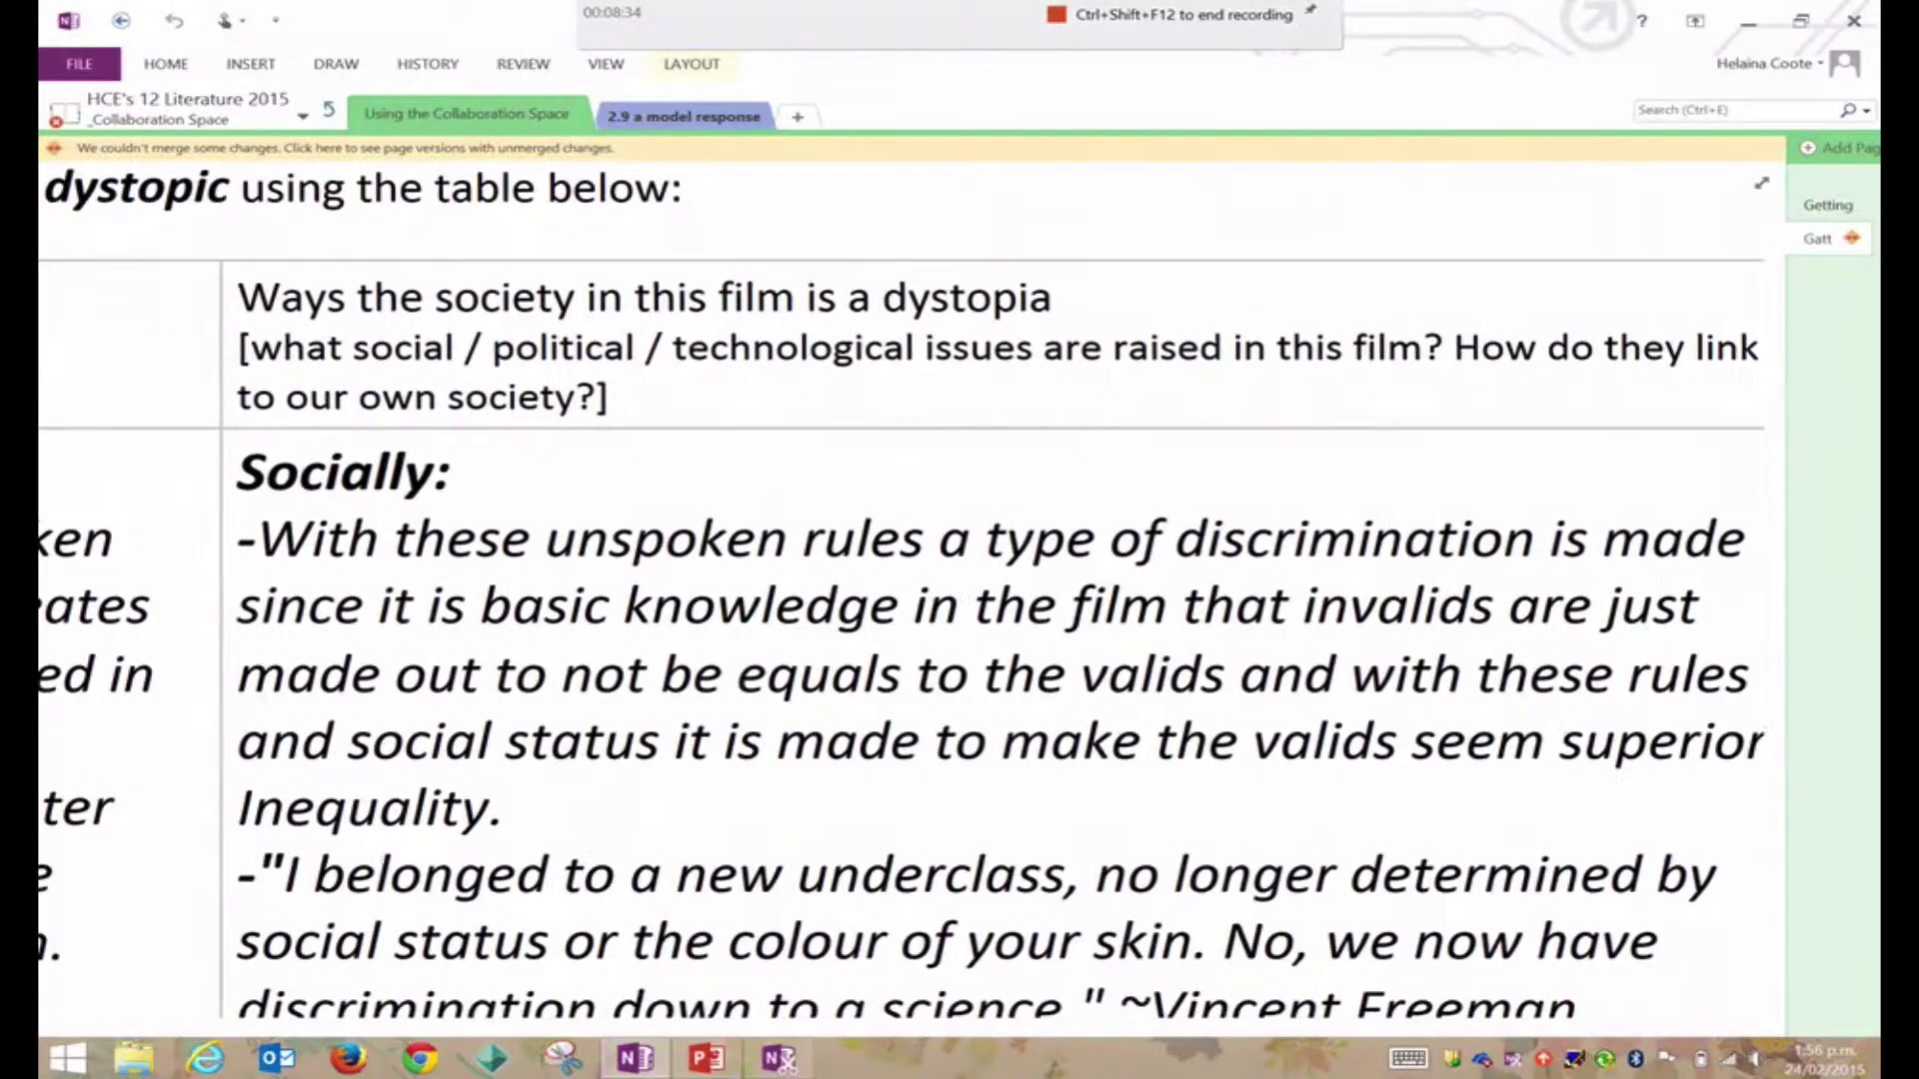
scroll(899, 600, left, 2)
scroll(899, 600, left, 4)
scroll(900, 600, left, 3)
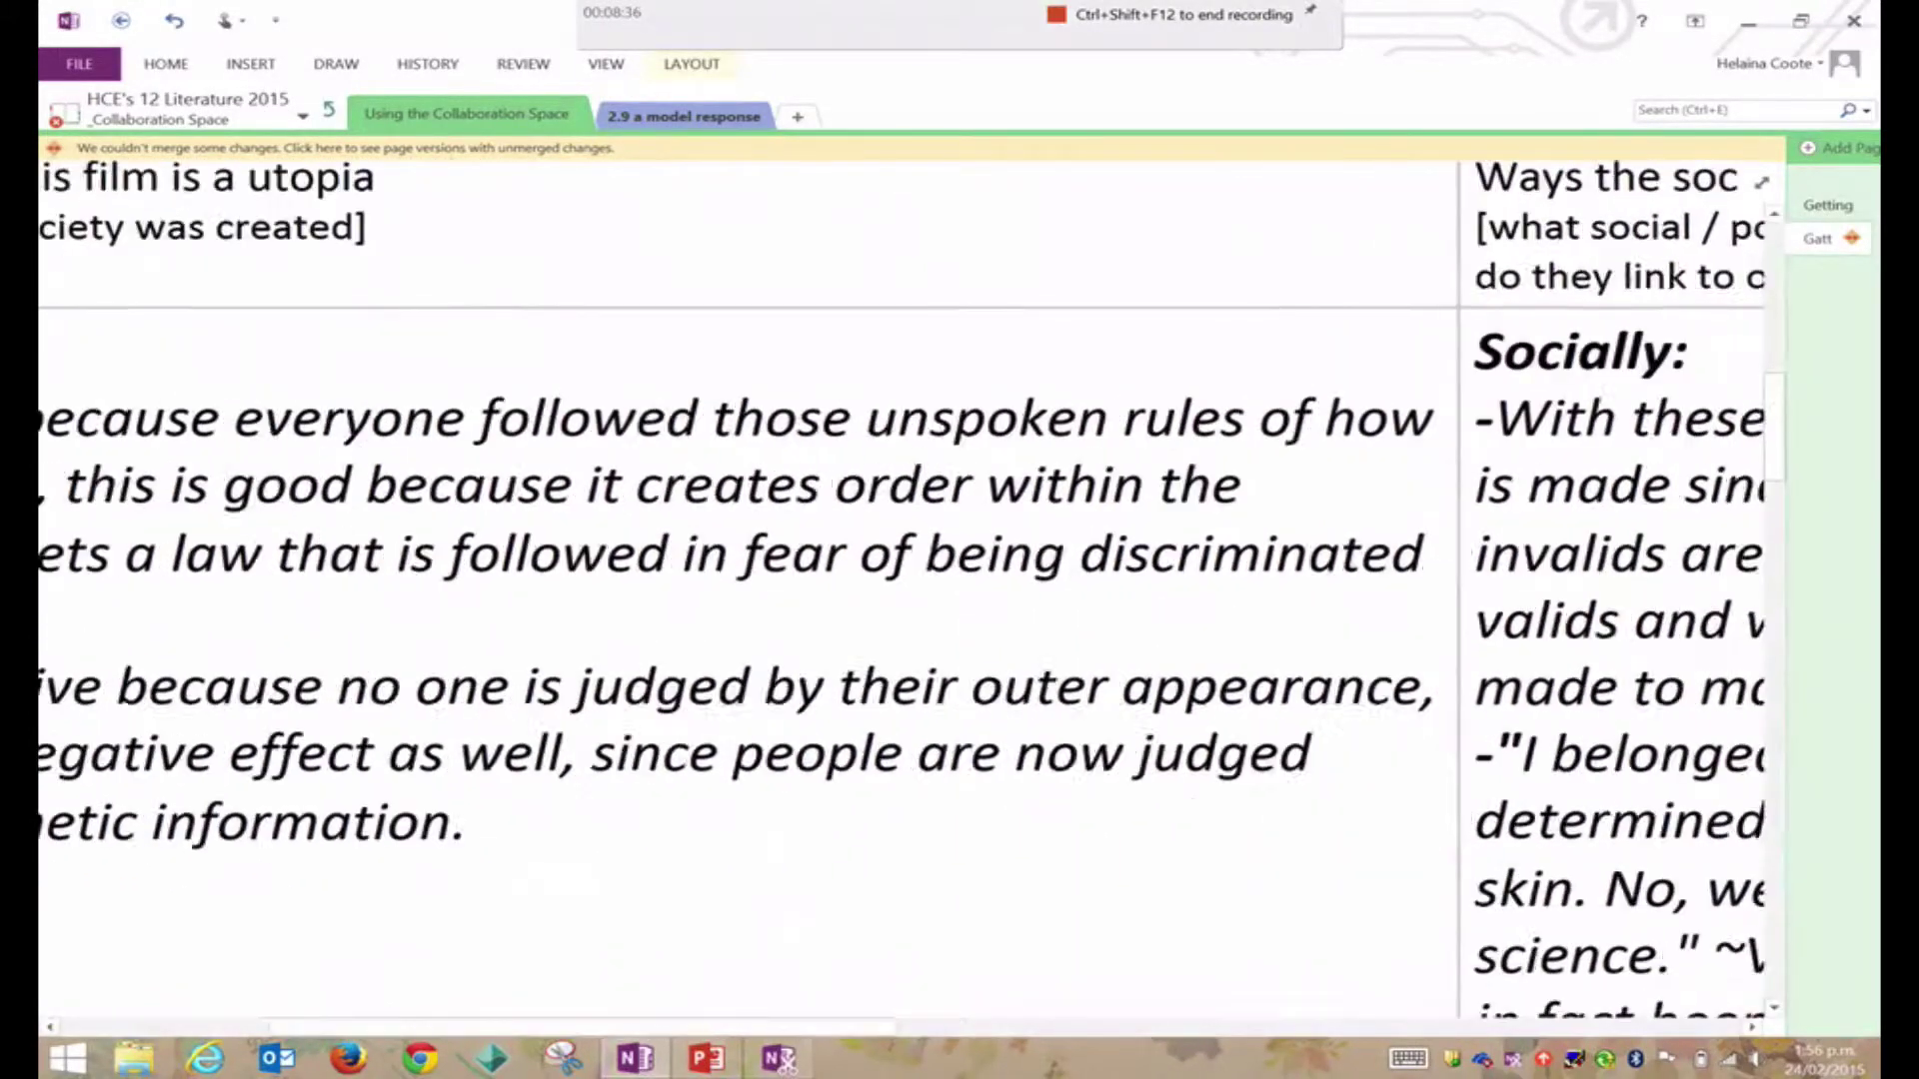
scroll(899, 601, left, 3)
scroll(899, 599, left, 3)
scroll(901, 599, up, 1)
scroll(900, 600, down, 3)
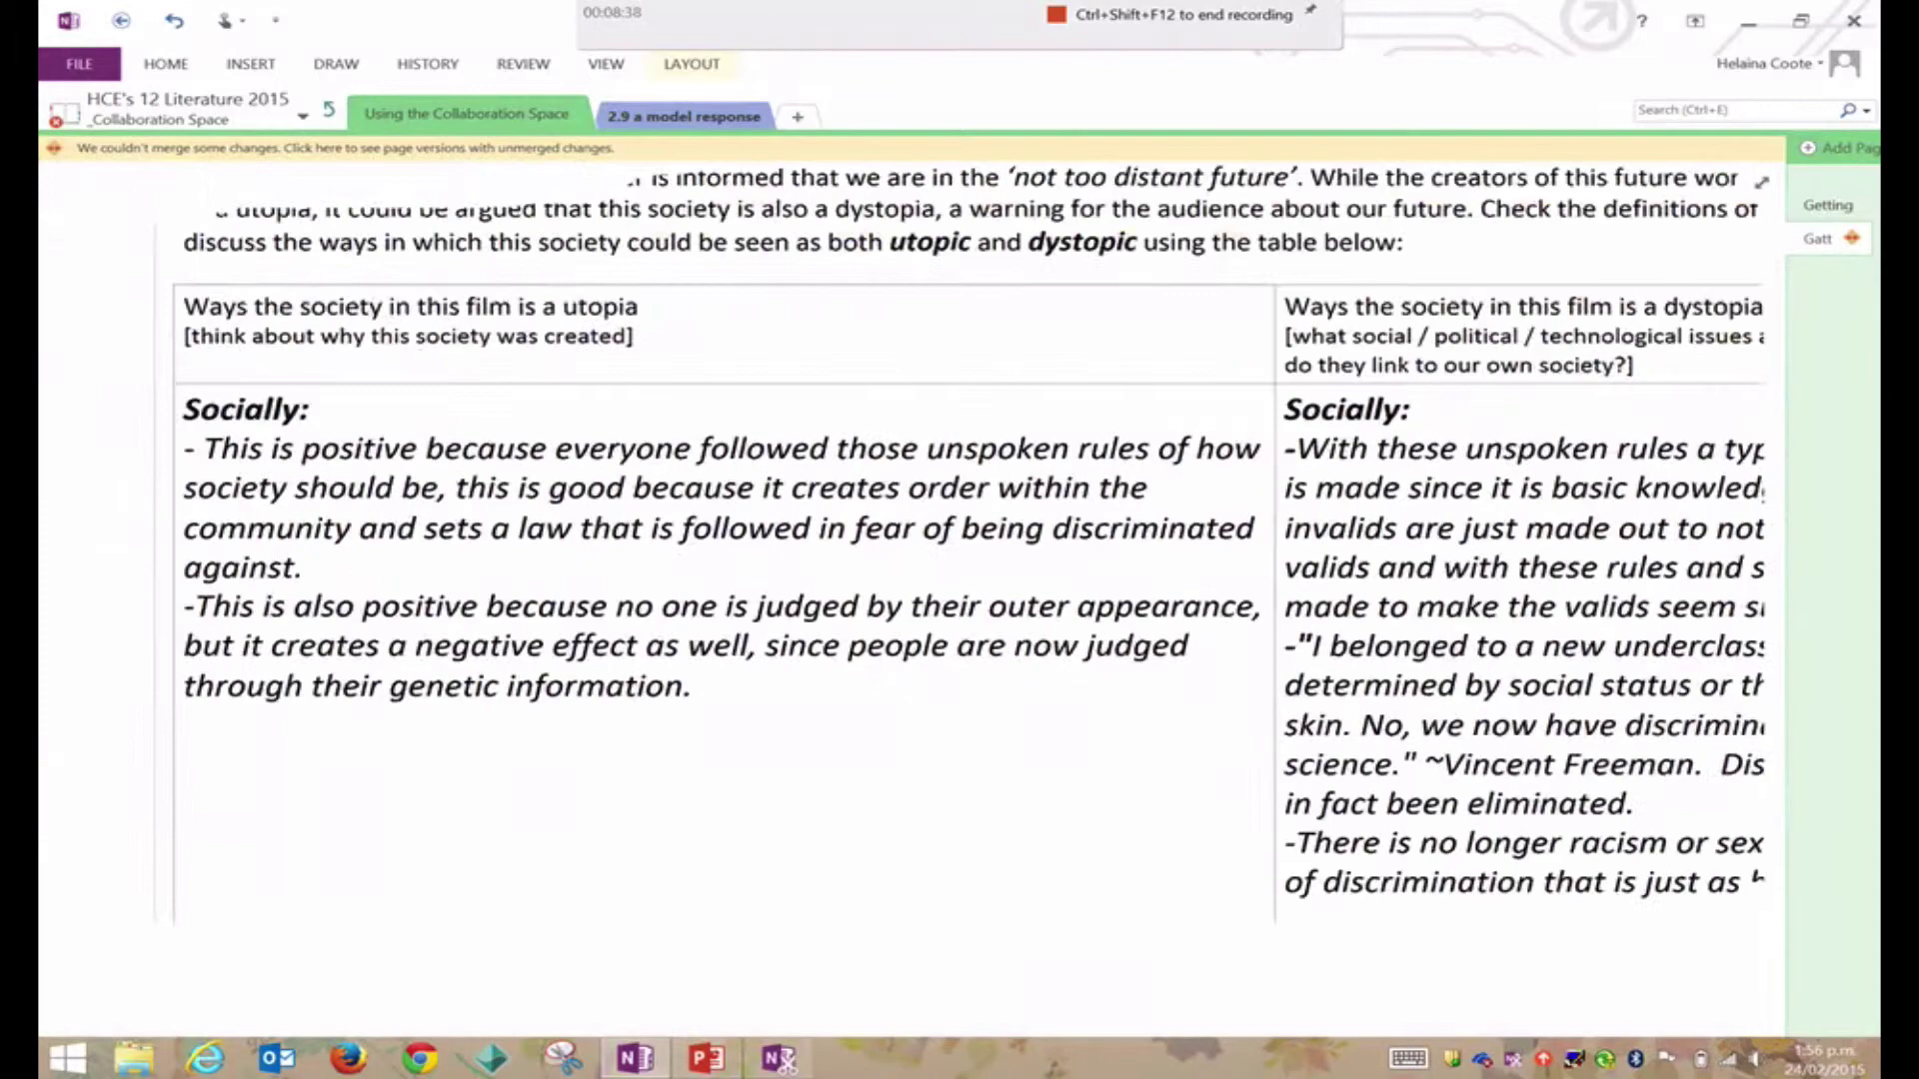
scroll(900, 601, down, 1)
scroll(900, 600, down, 1)
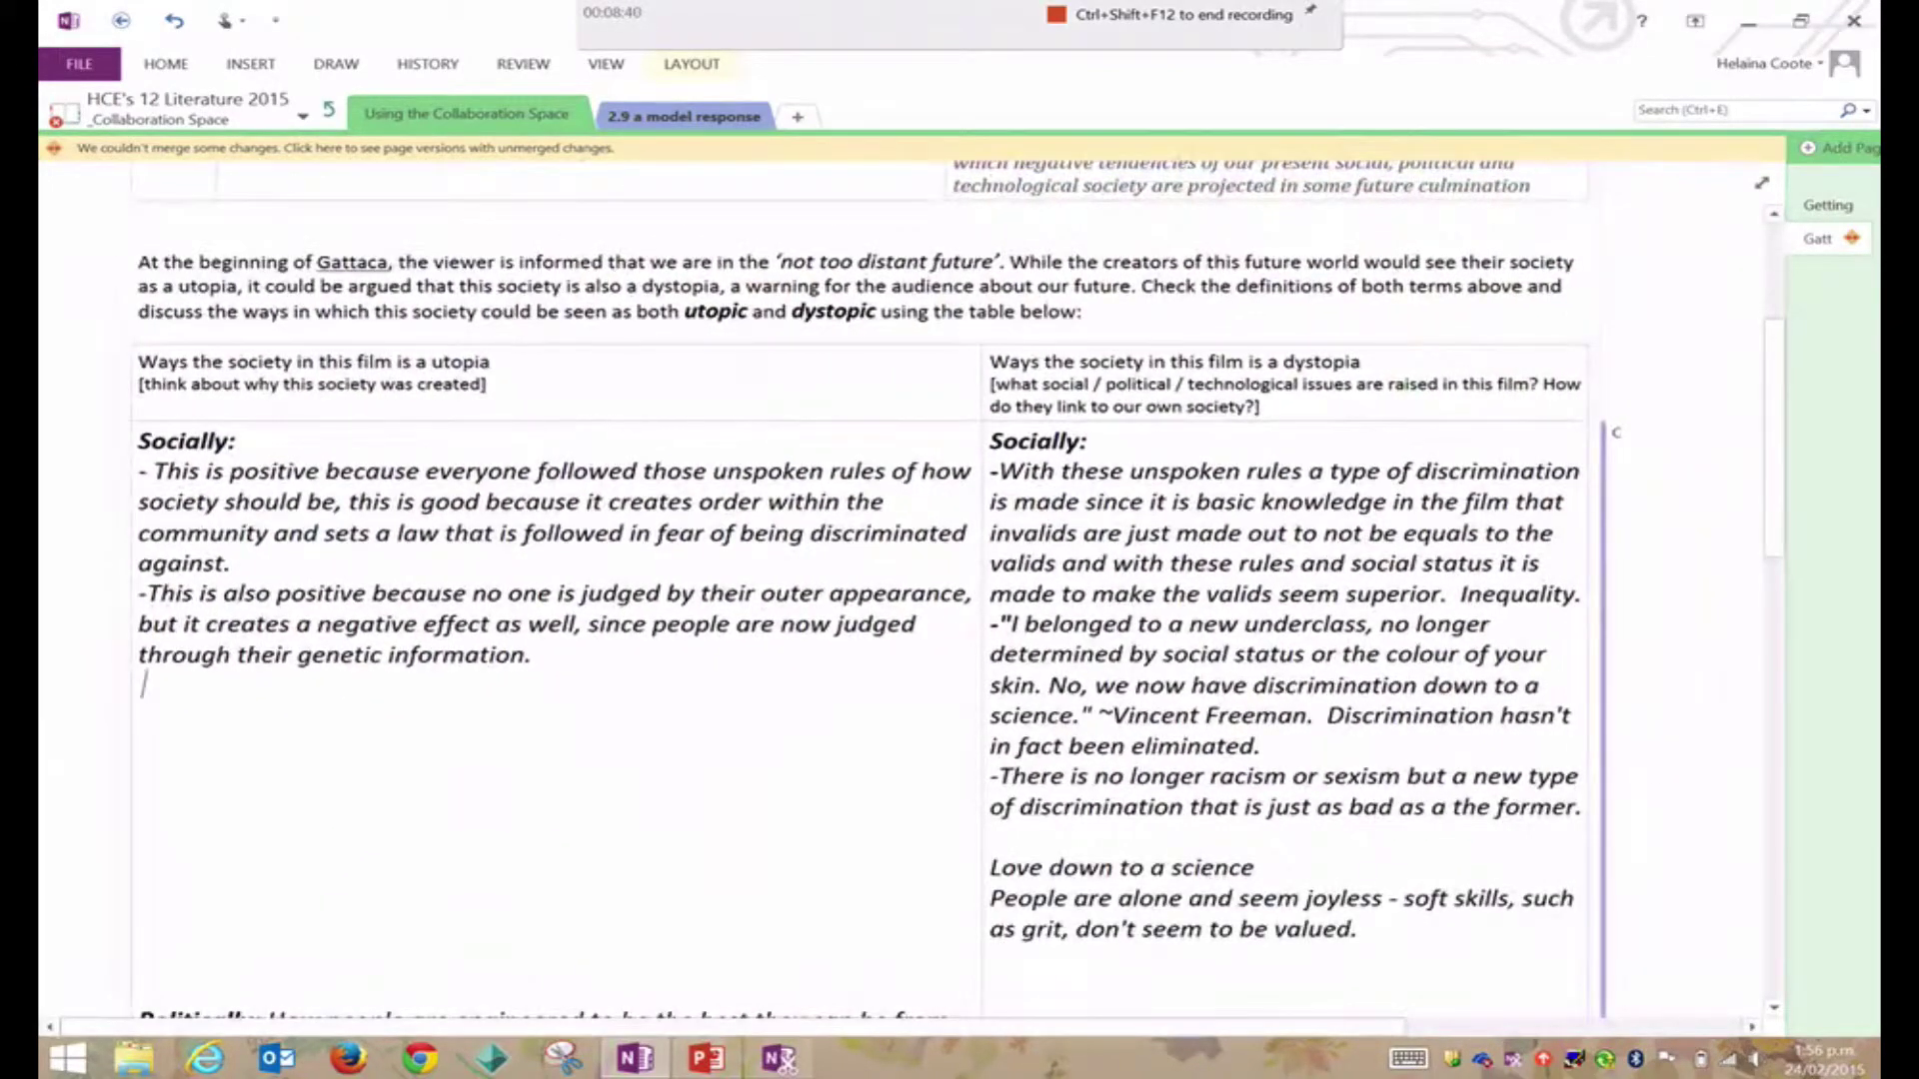
scroll(899, 600, right, 1)
scroll(900, 601, up, 1)
scroll(961, 600, down, 3)
scroll(959, 599, down, 3)
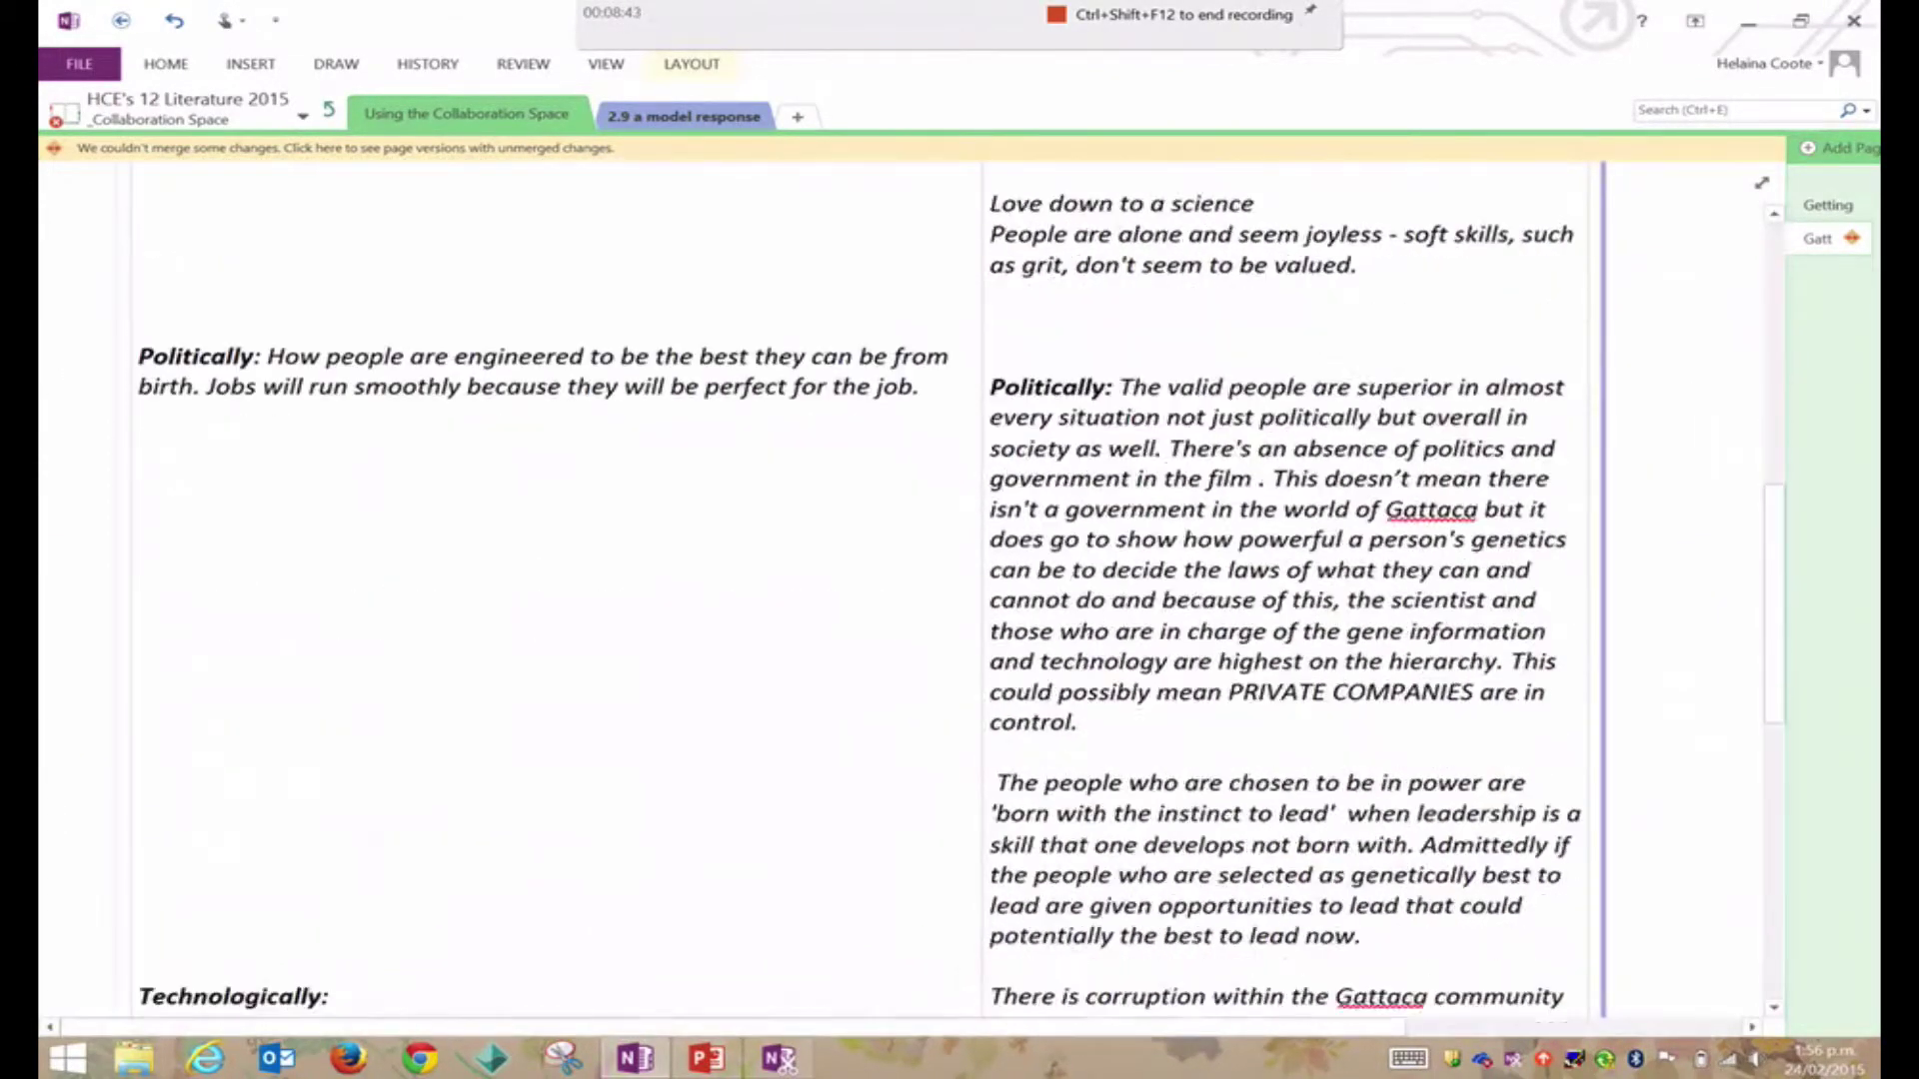
scroll(961, 599, down, 1)
scroll(960, 601, up, 3)
scroll(961, 601, up, 2)
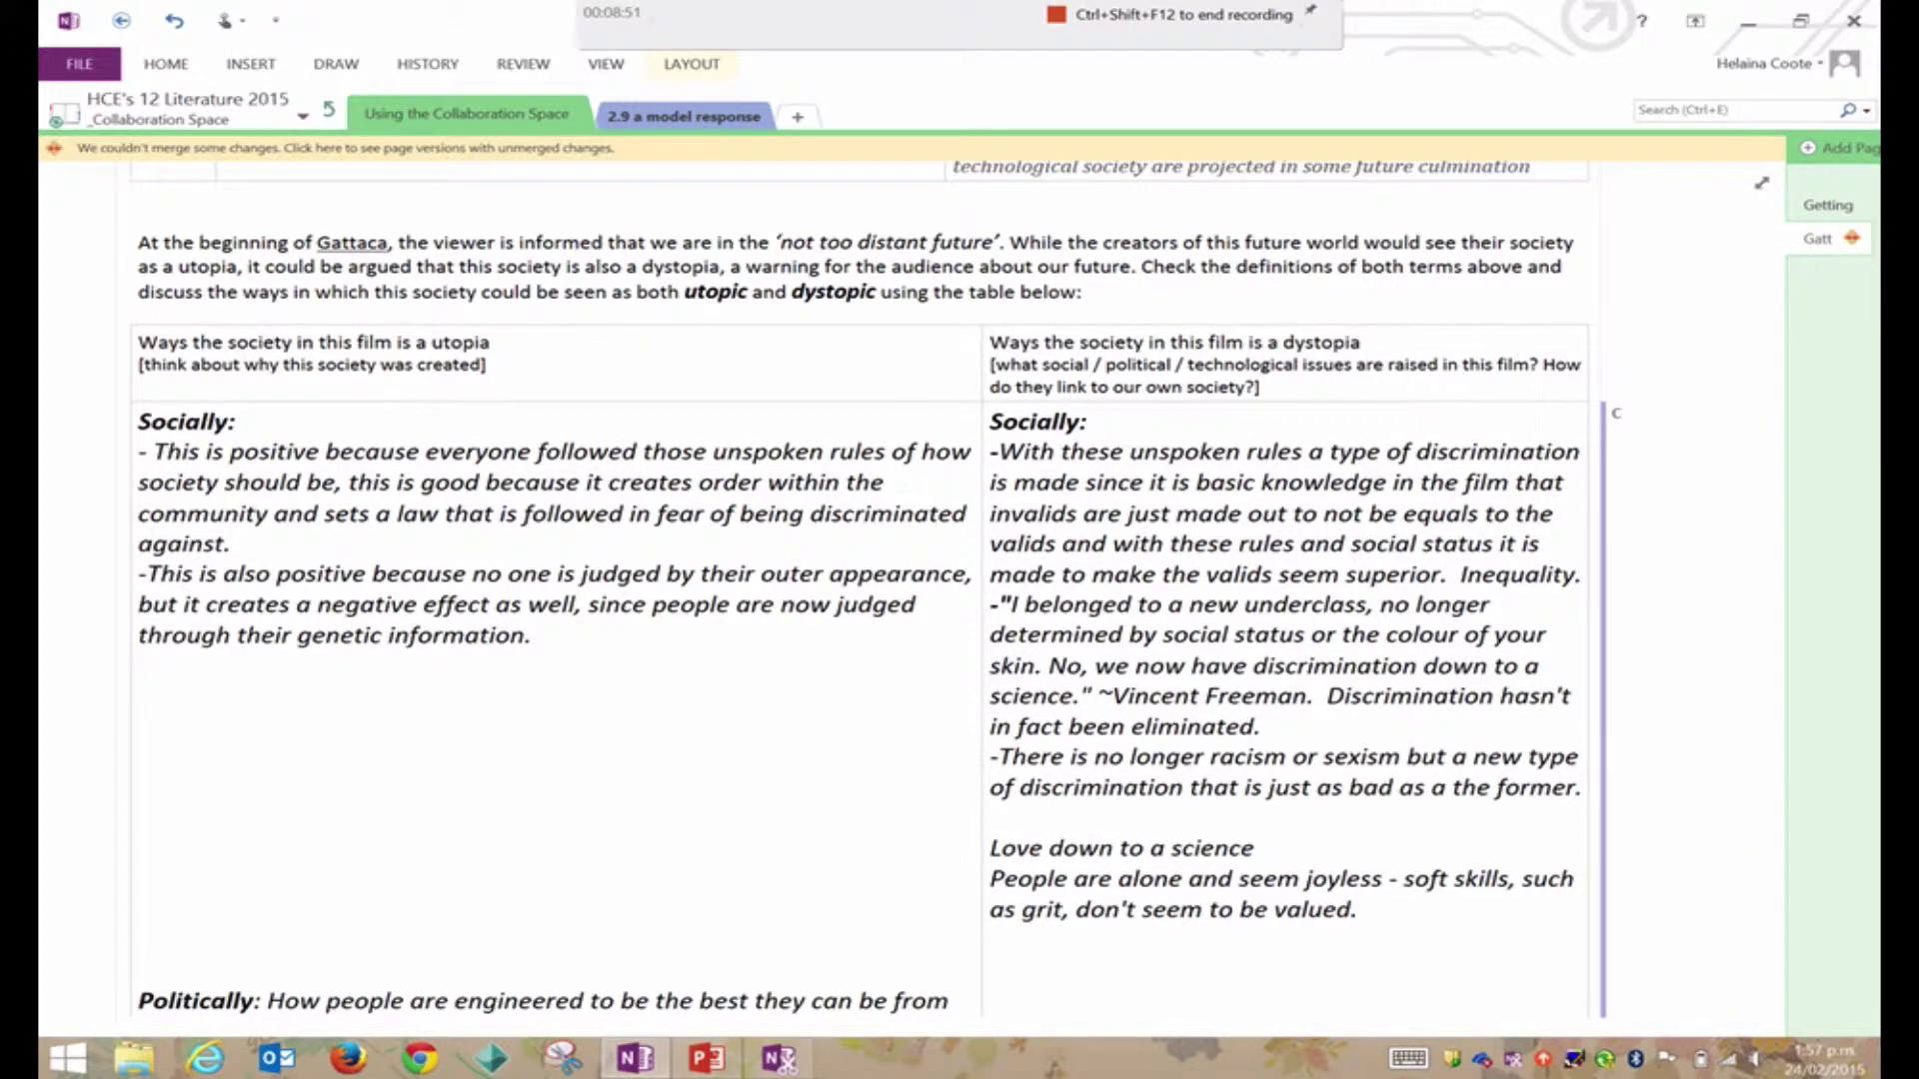
scroll(960, 601, down, 3)
scroll(961, 599, down, 3)
scroll(960, 600, up, 1)
scroll(959, 600, up, 3)
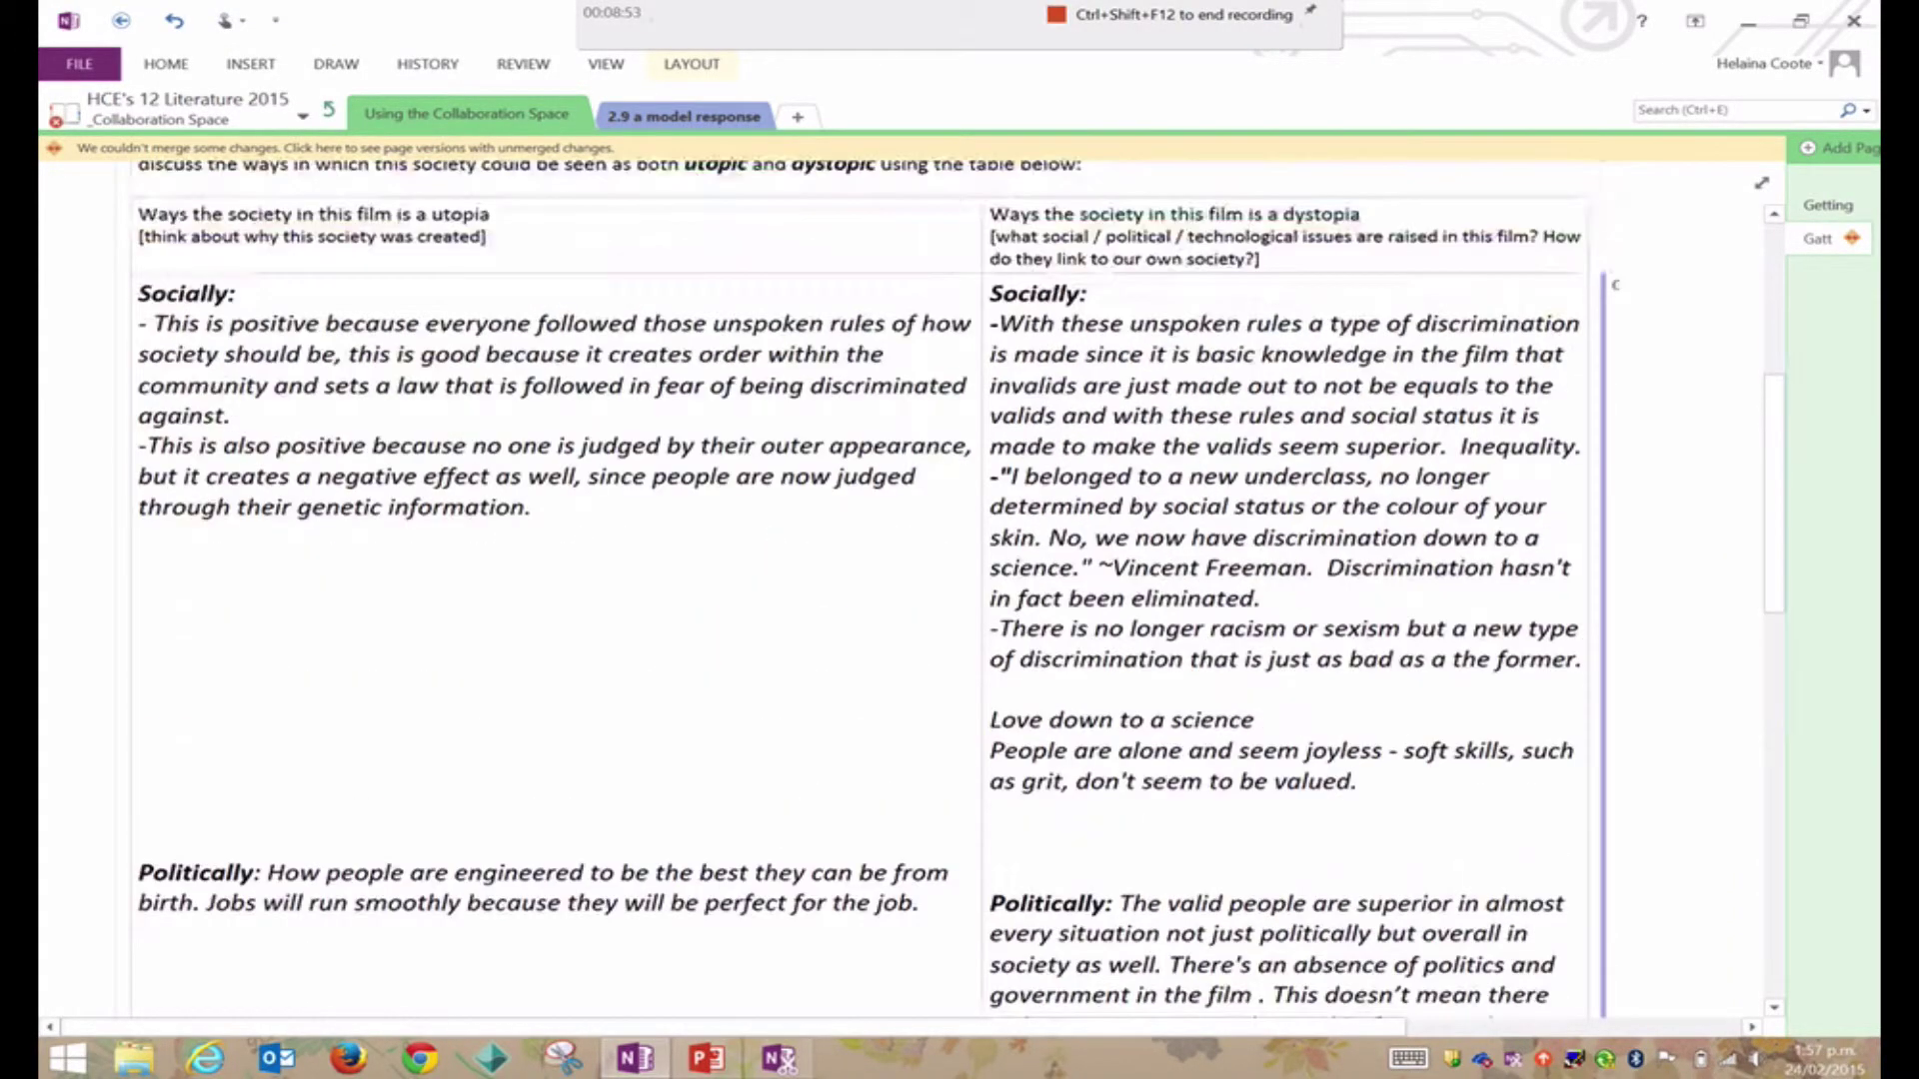
scroll(137, 880, up, 2)
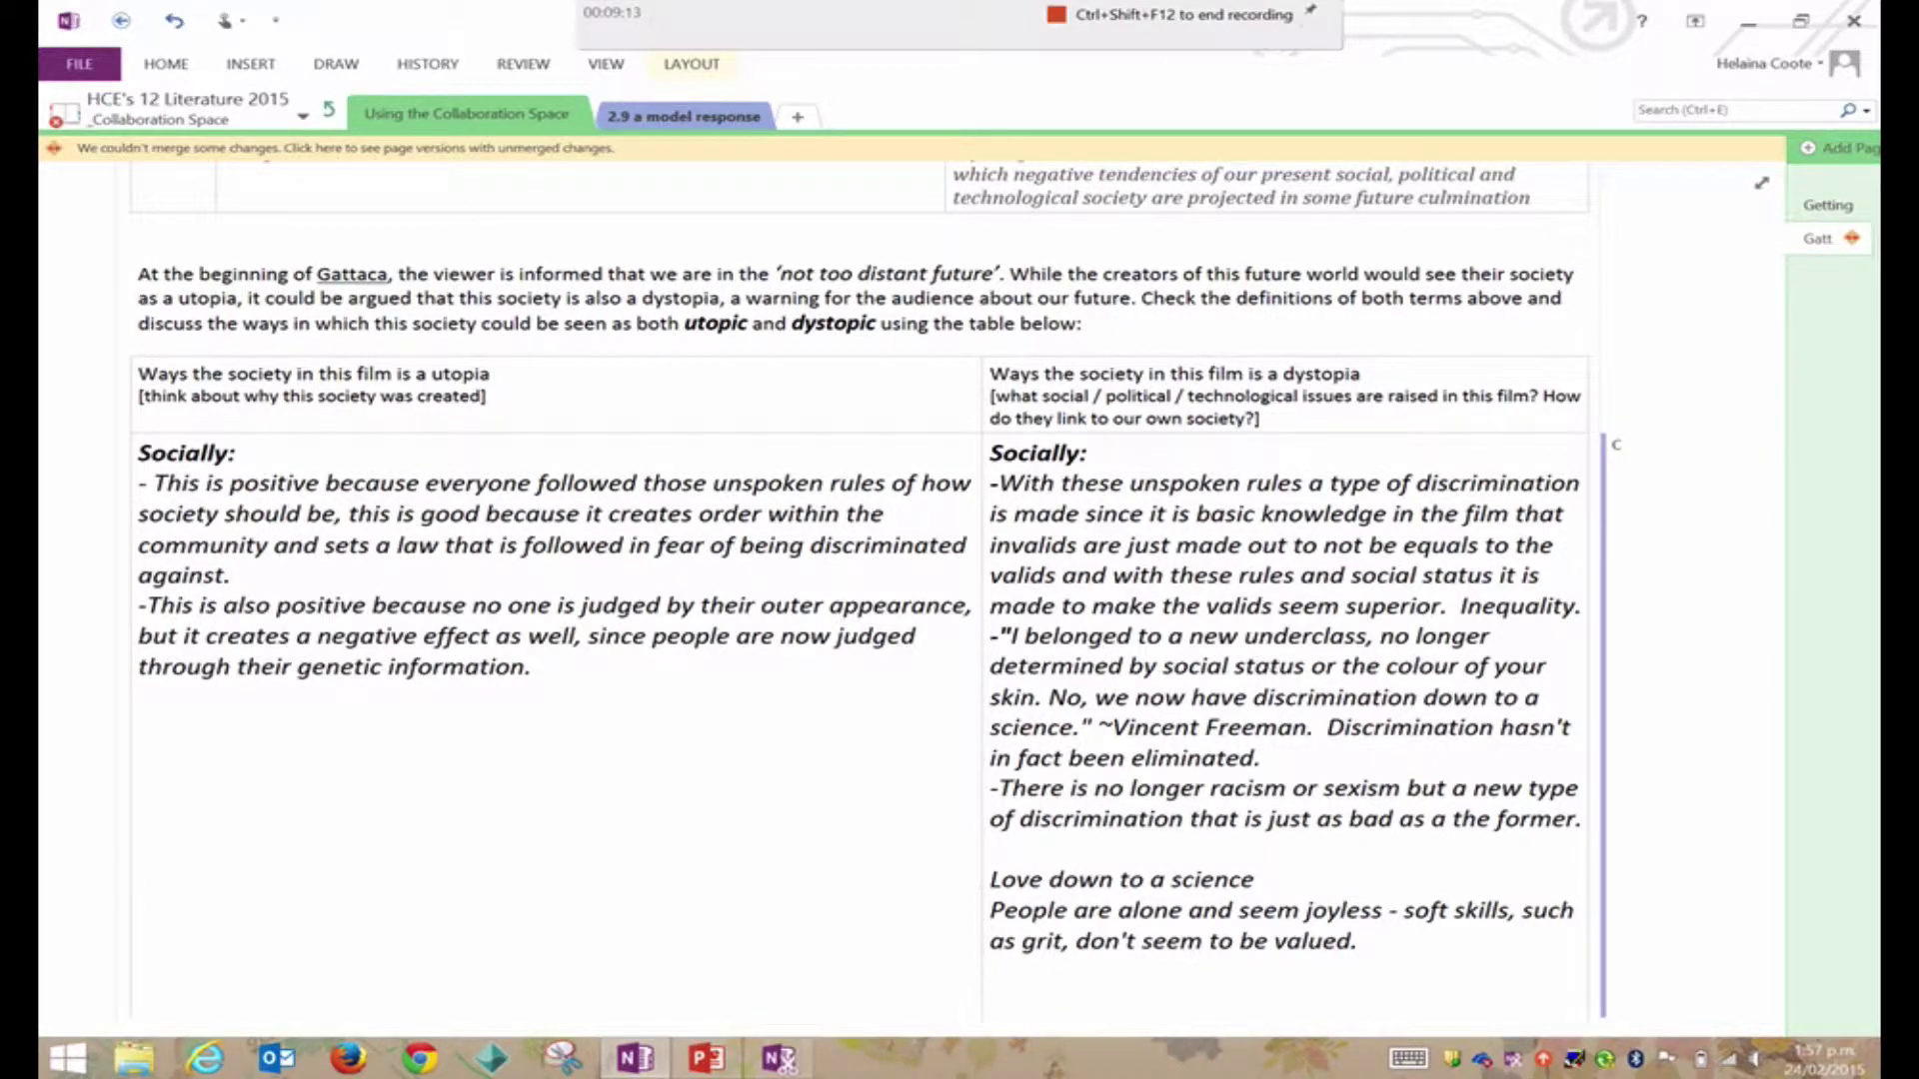
scroll(900, 599, up, 3)
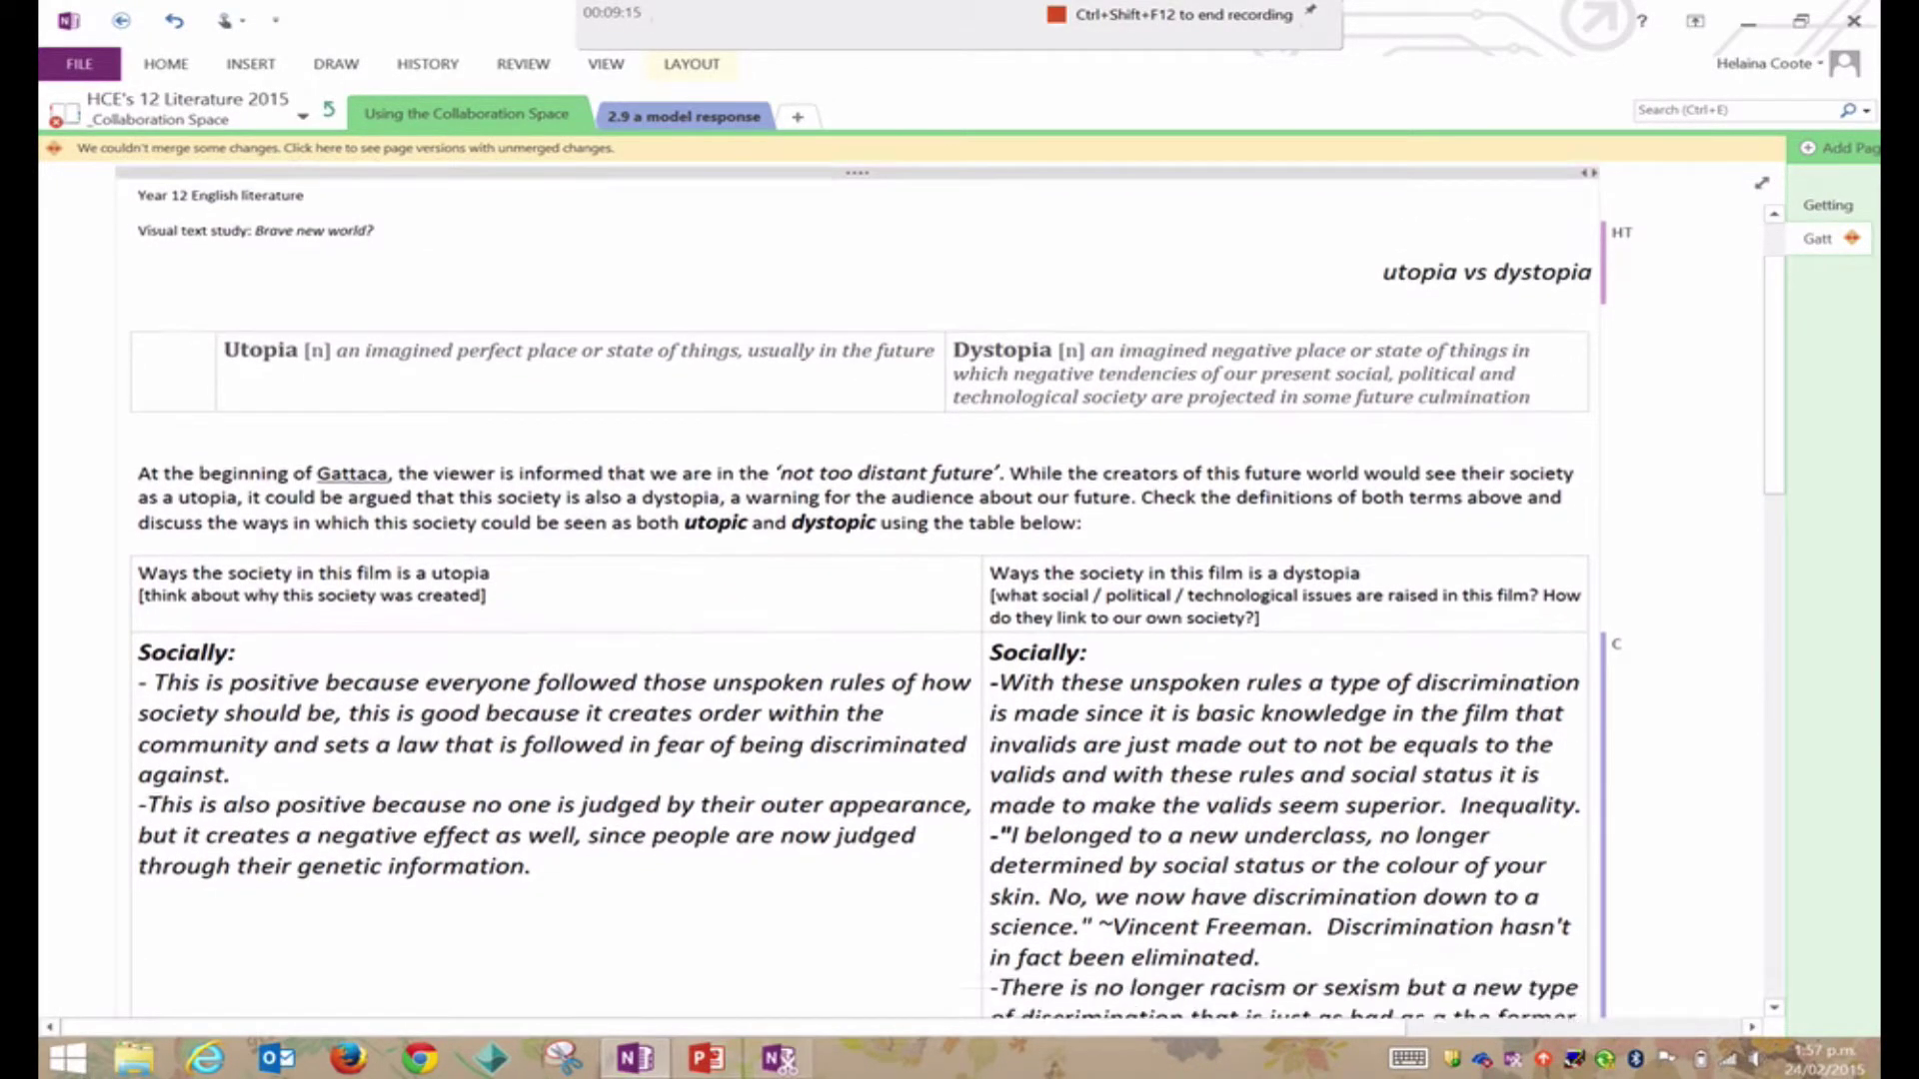
scroll(900, 601, down, 1)
scroll(900, 599, up, 1)
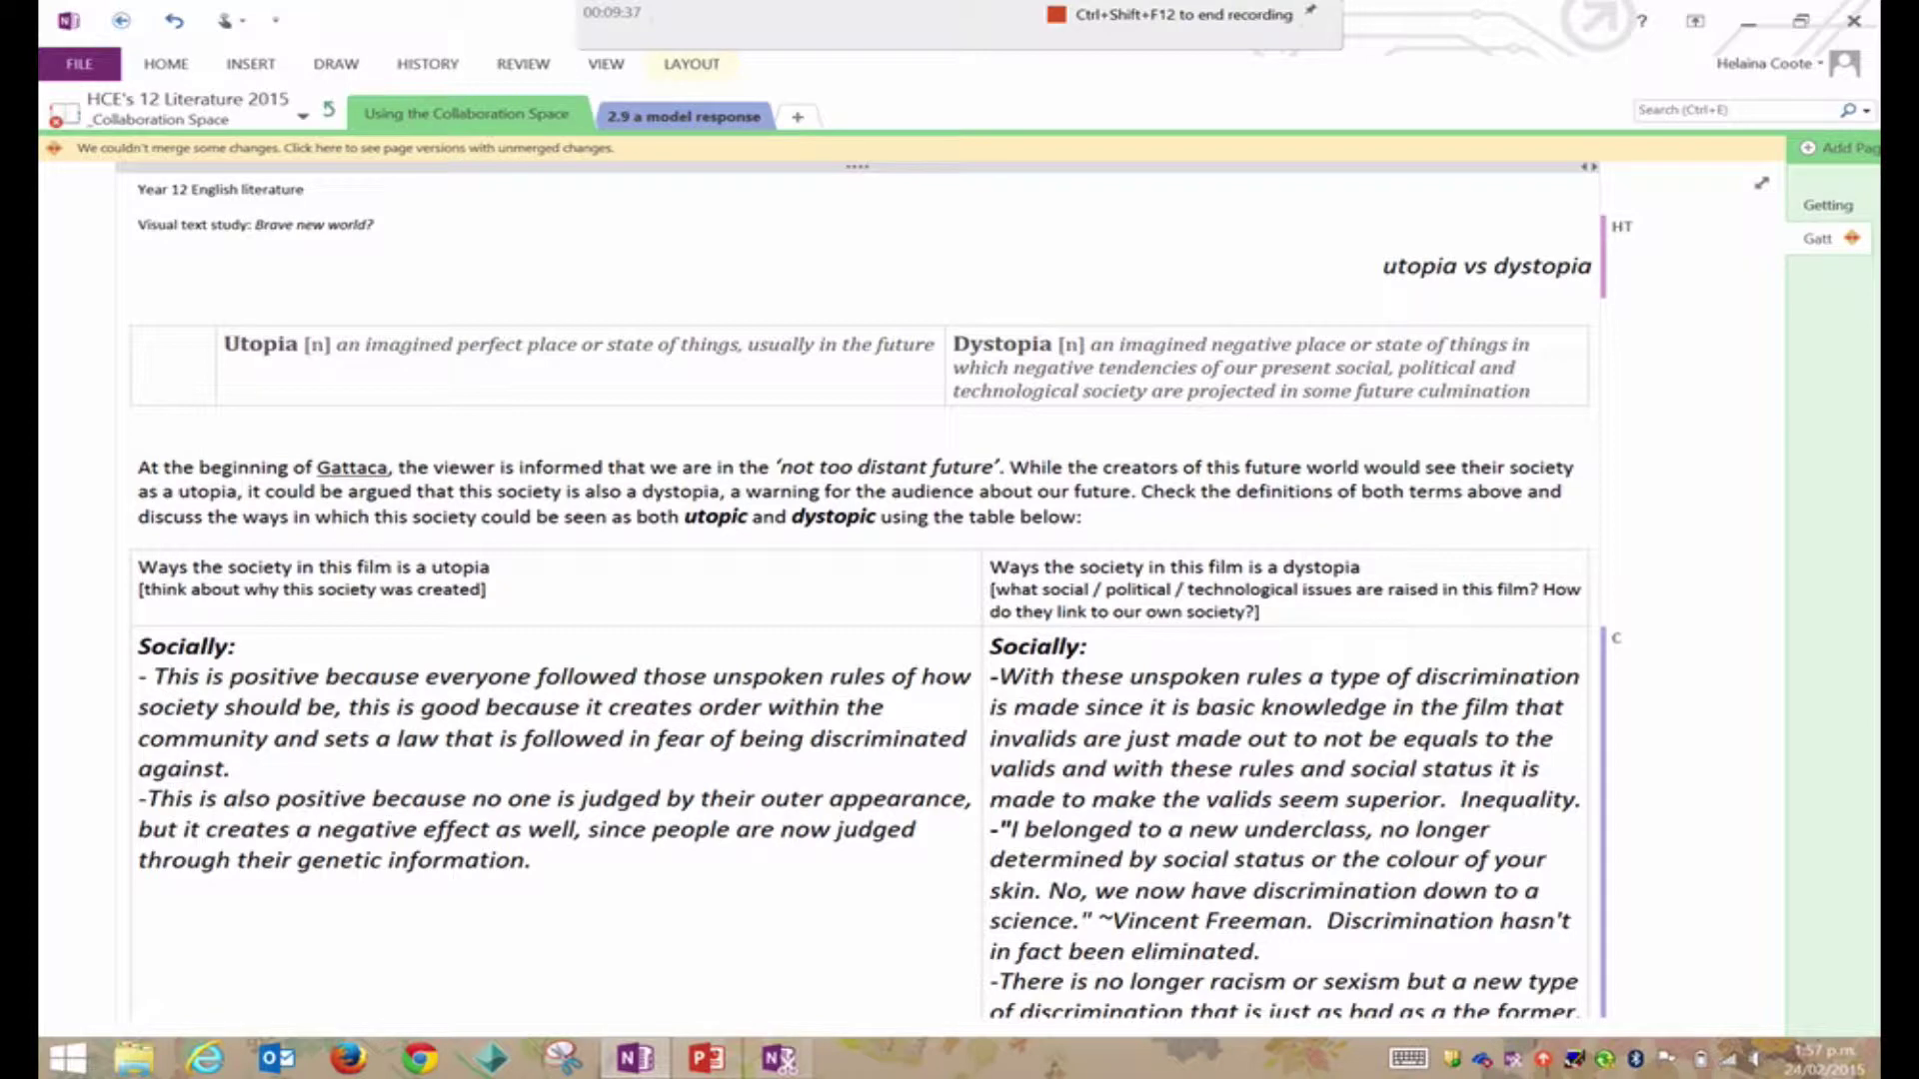
scroll(900, 600, down, 1)
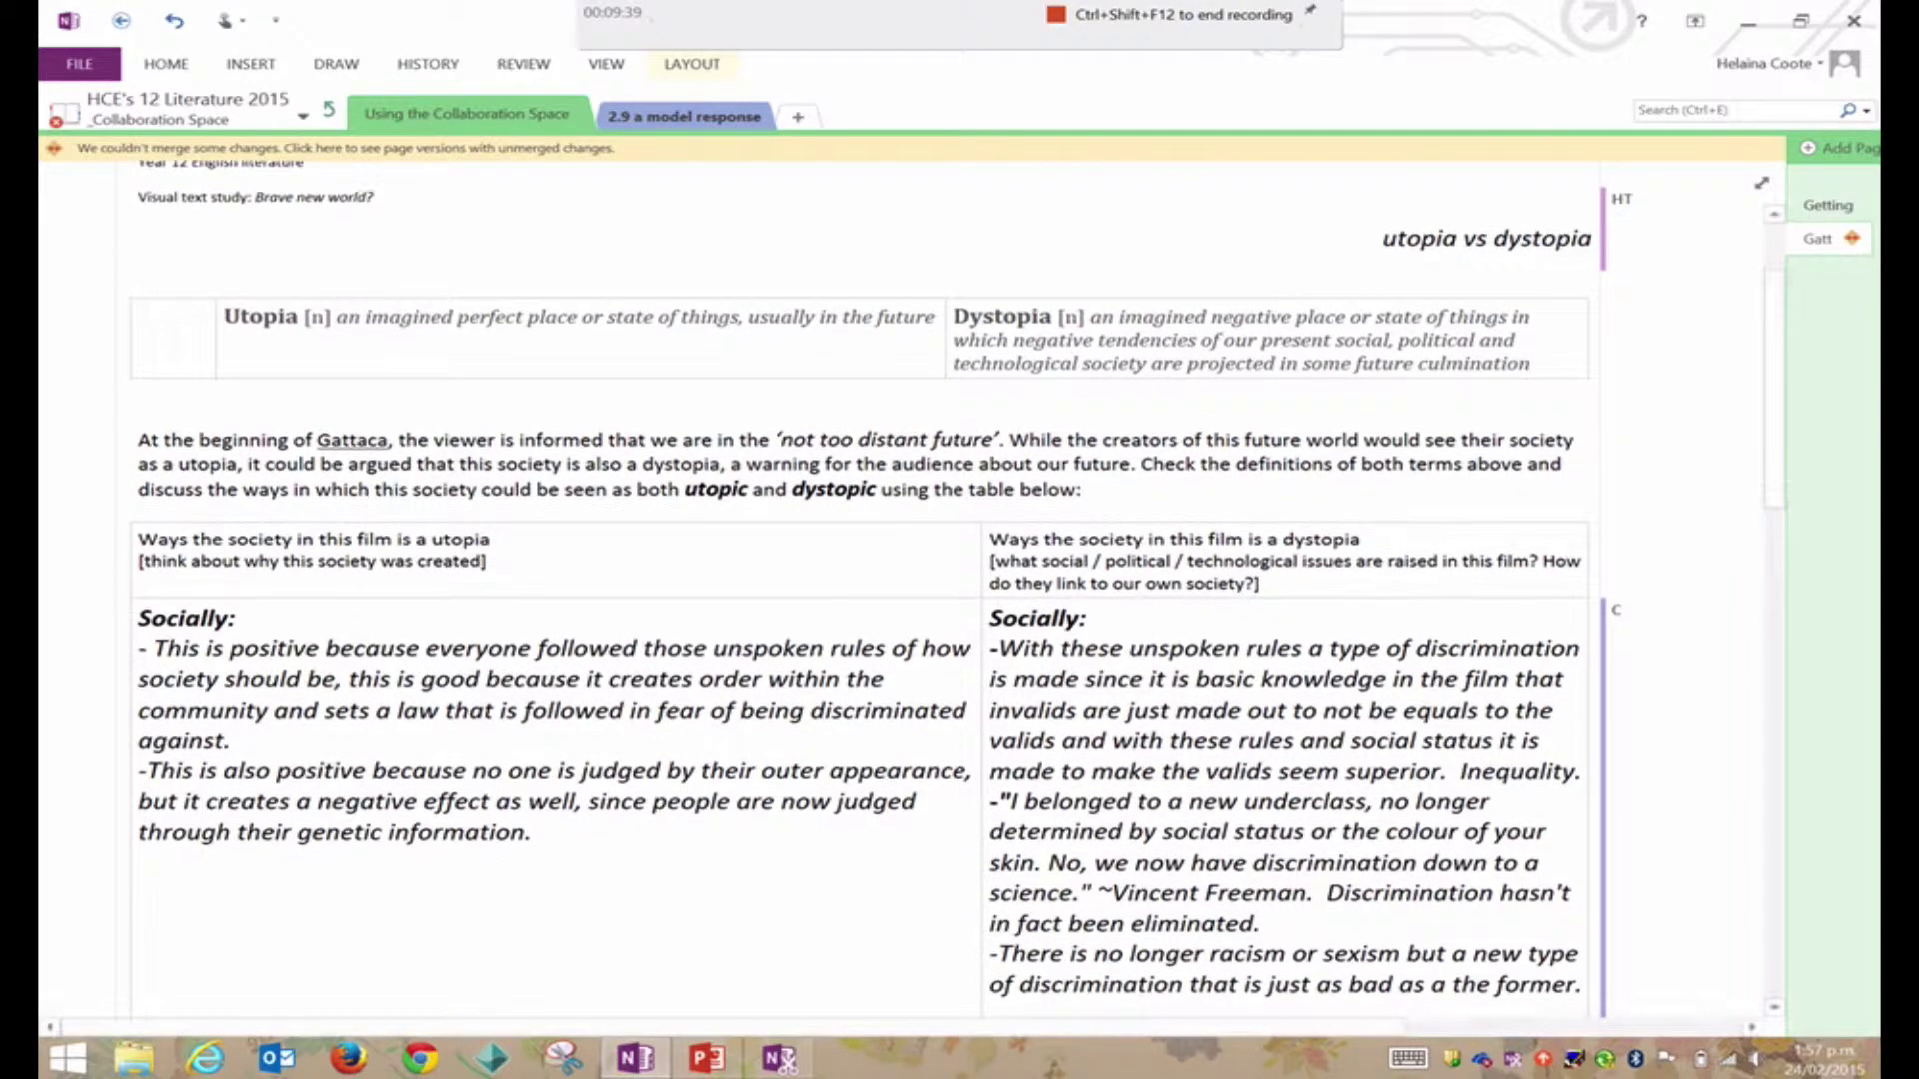
scroll(899, 600, down, 2)
scroll(899, 600, down, 3)
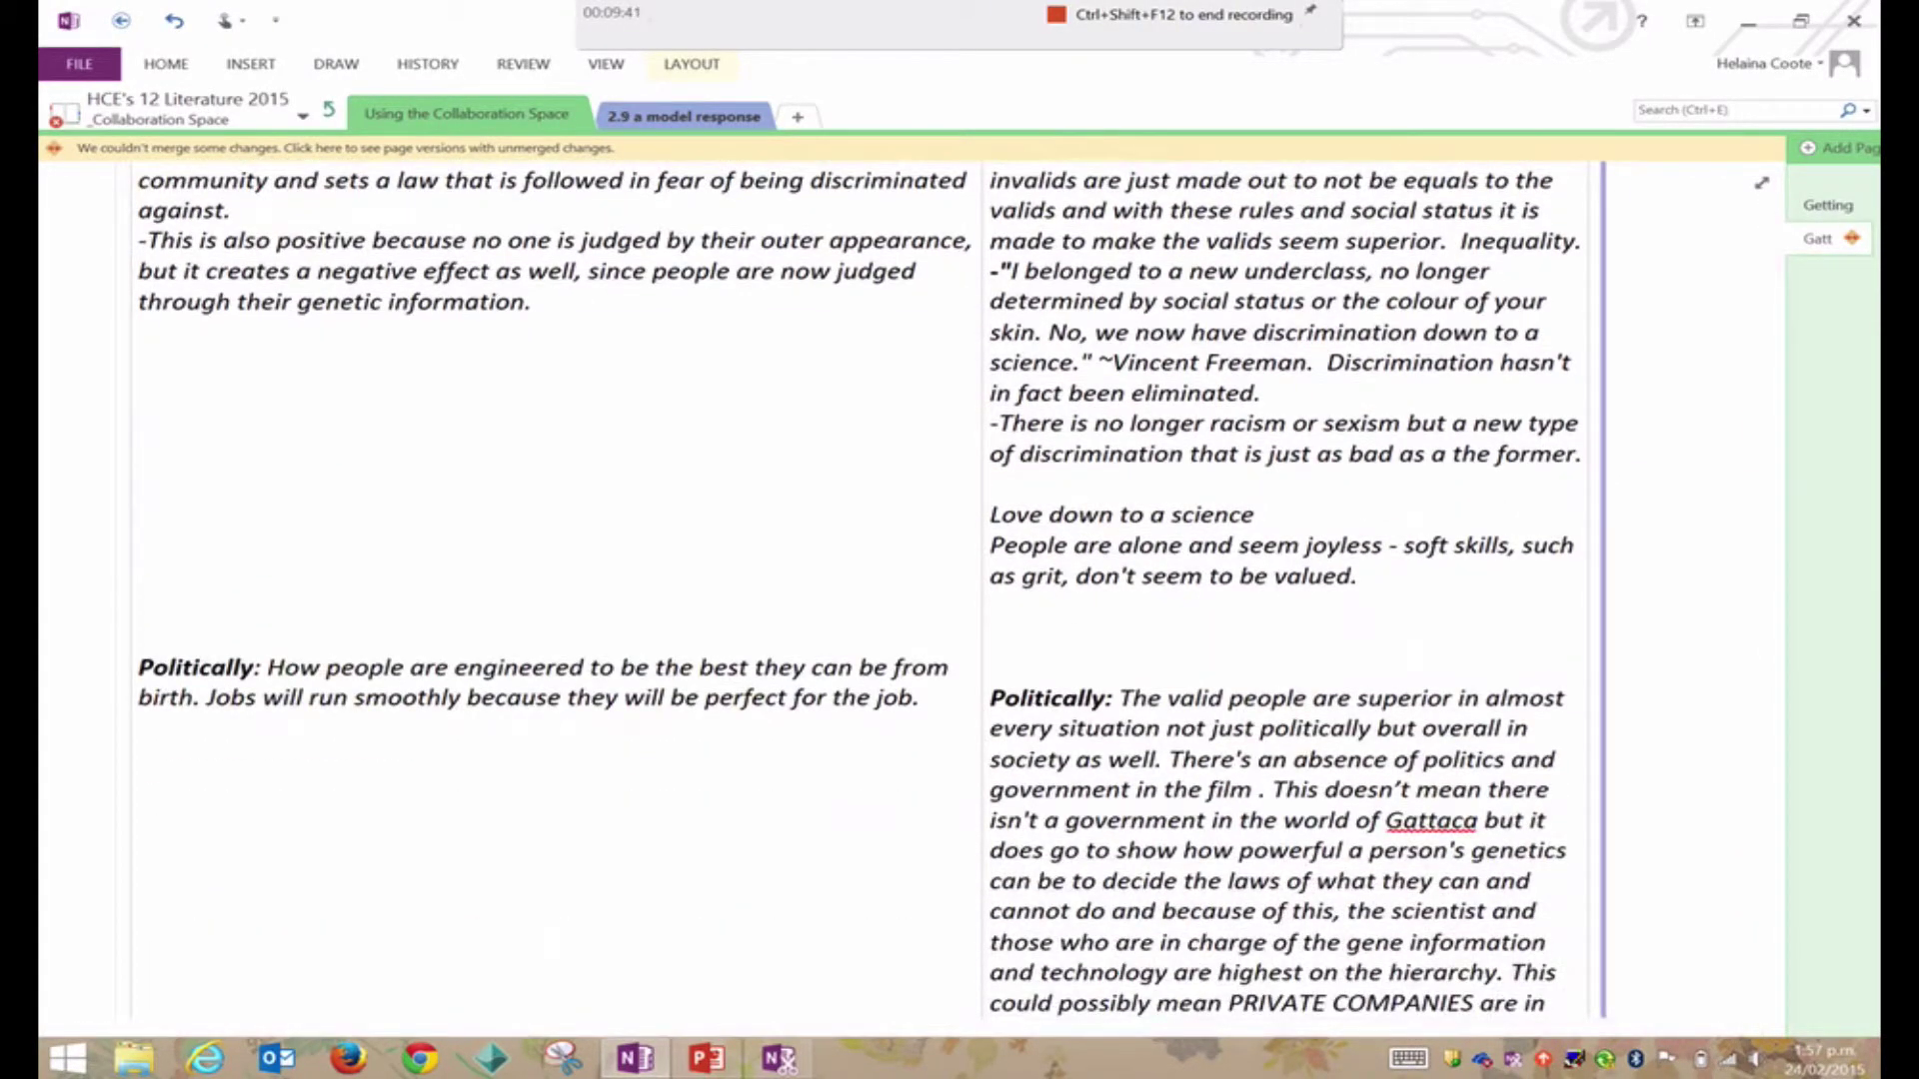
scroll(900, 600, down, 3)
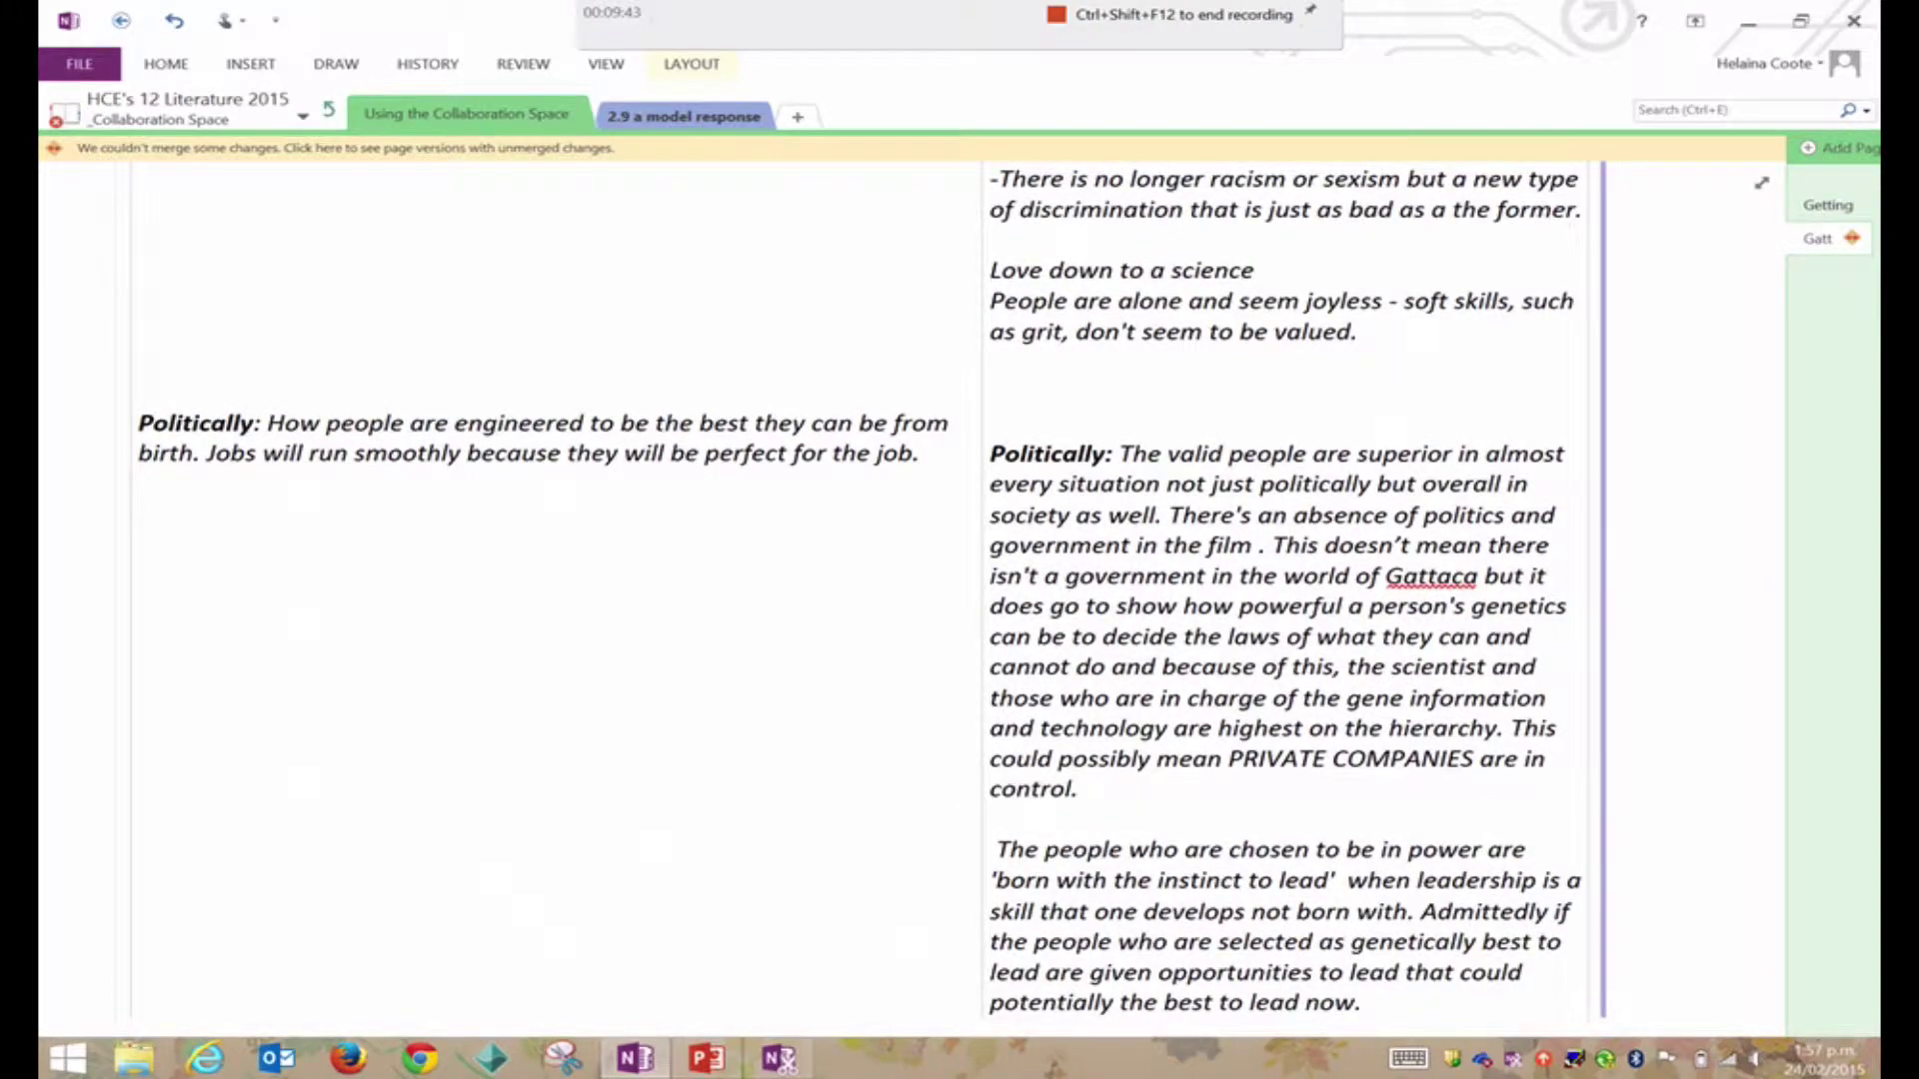
scroll(138, 267, down, 5)
scroll(138, 267, down, 2)
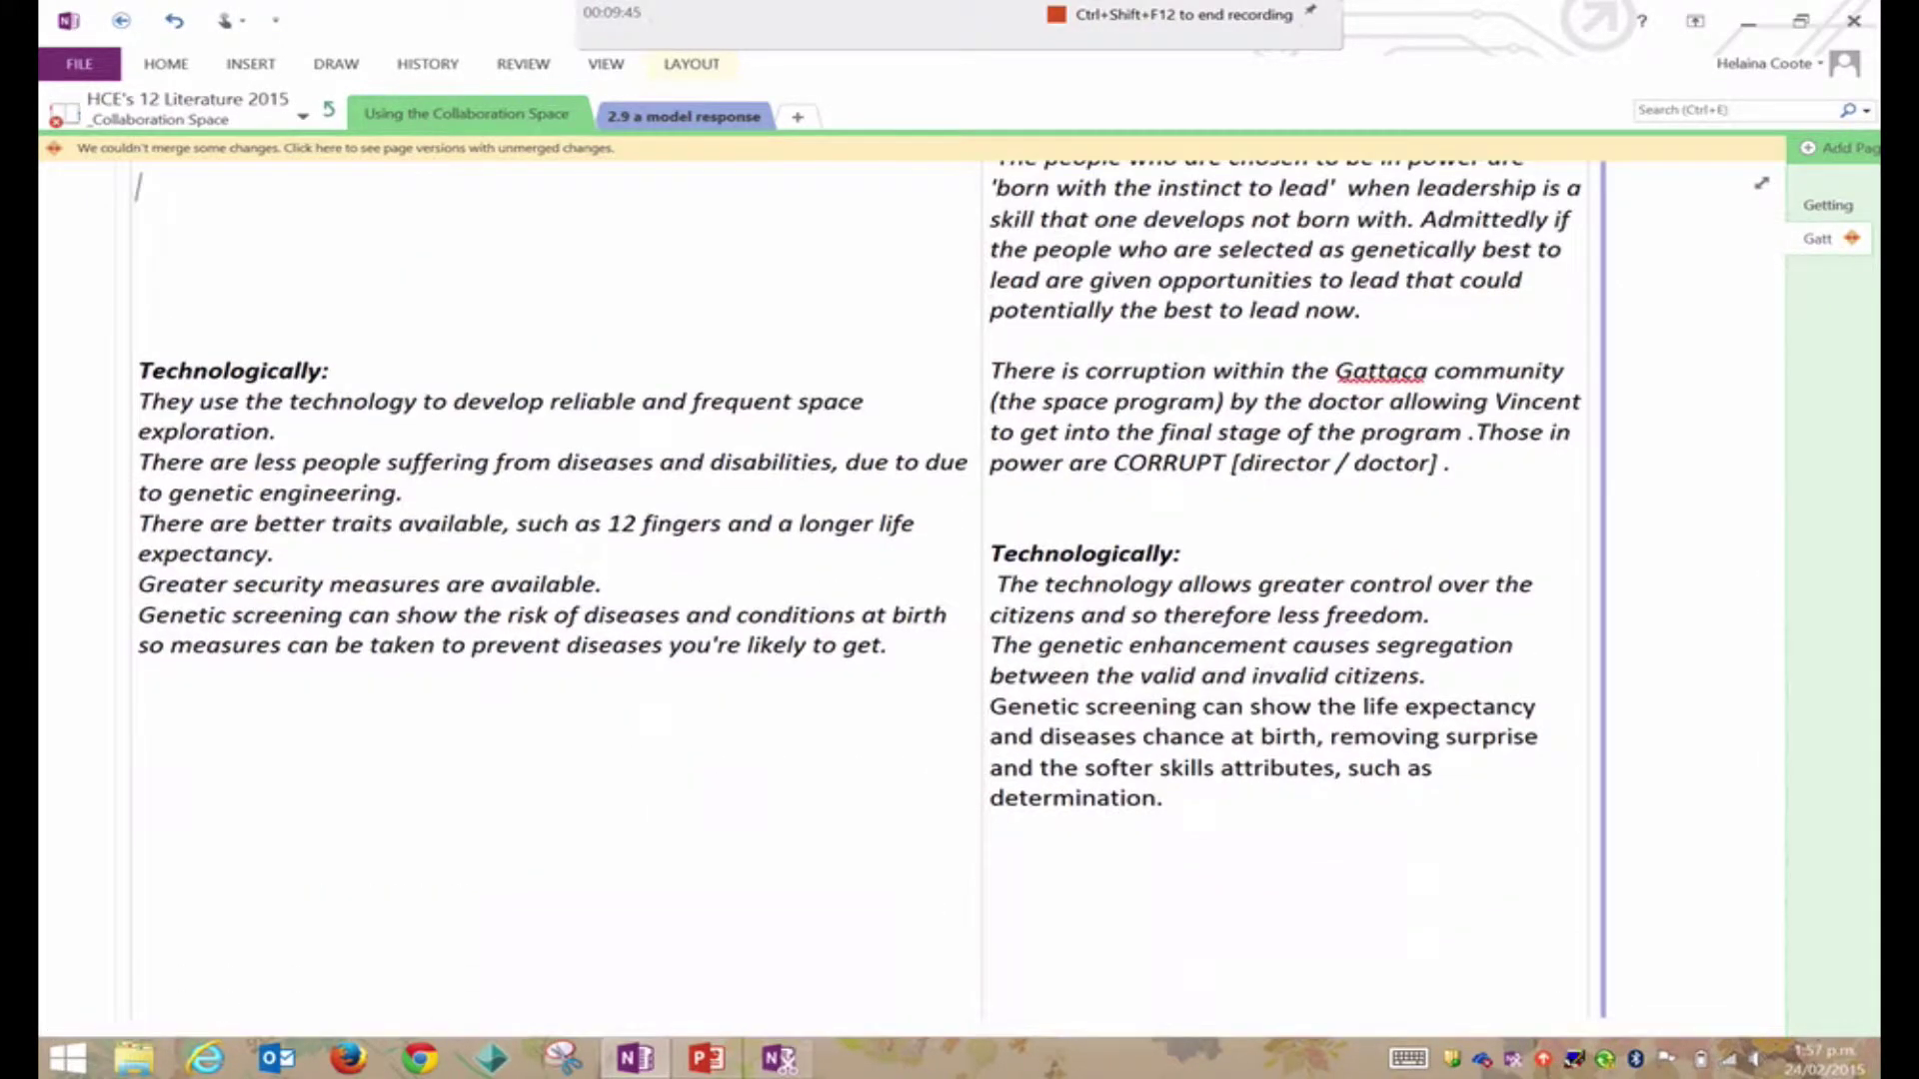
scroll(960, 600, up, 8)
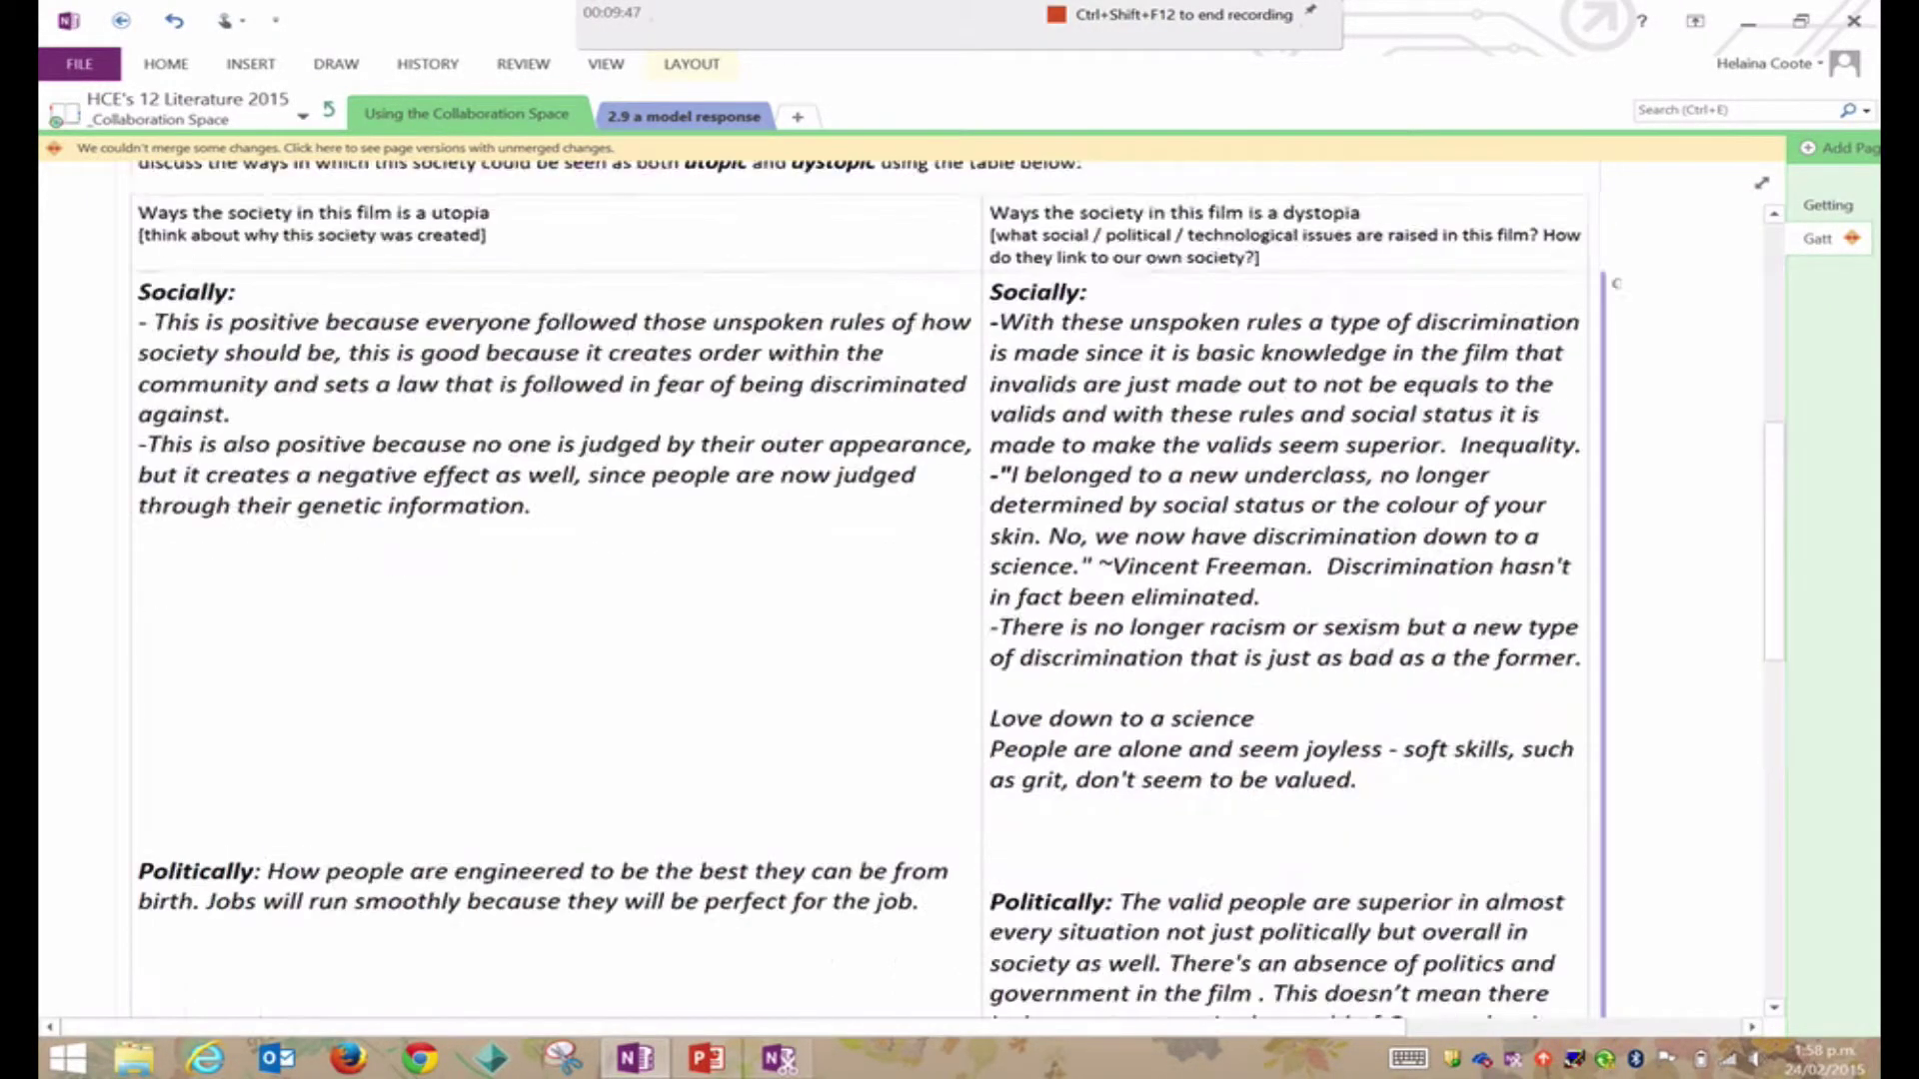
scroll(960, 600, up, 5)
scroll(959, 600, down, 3)
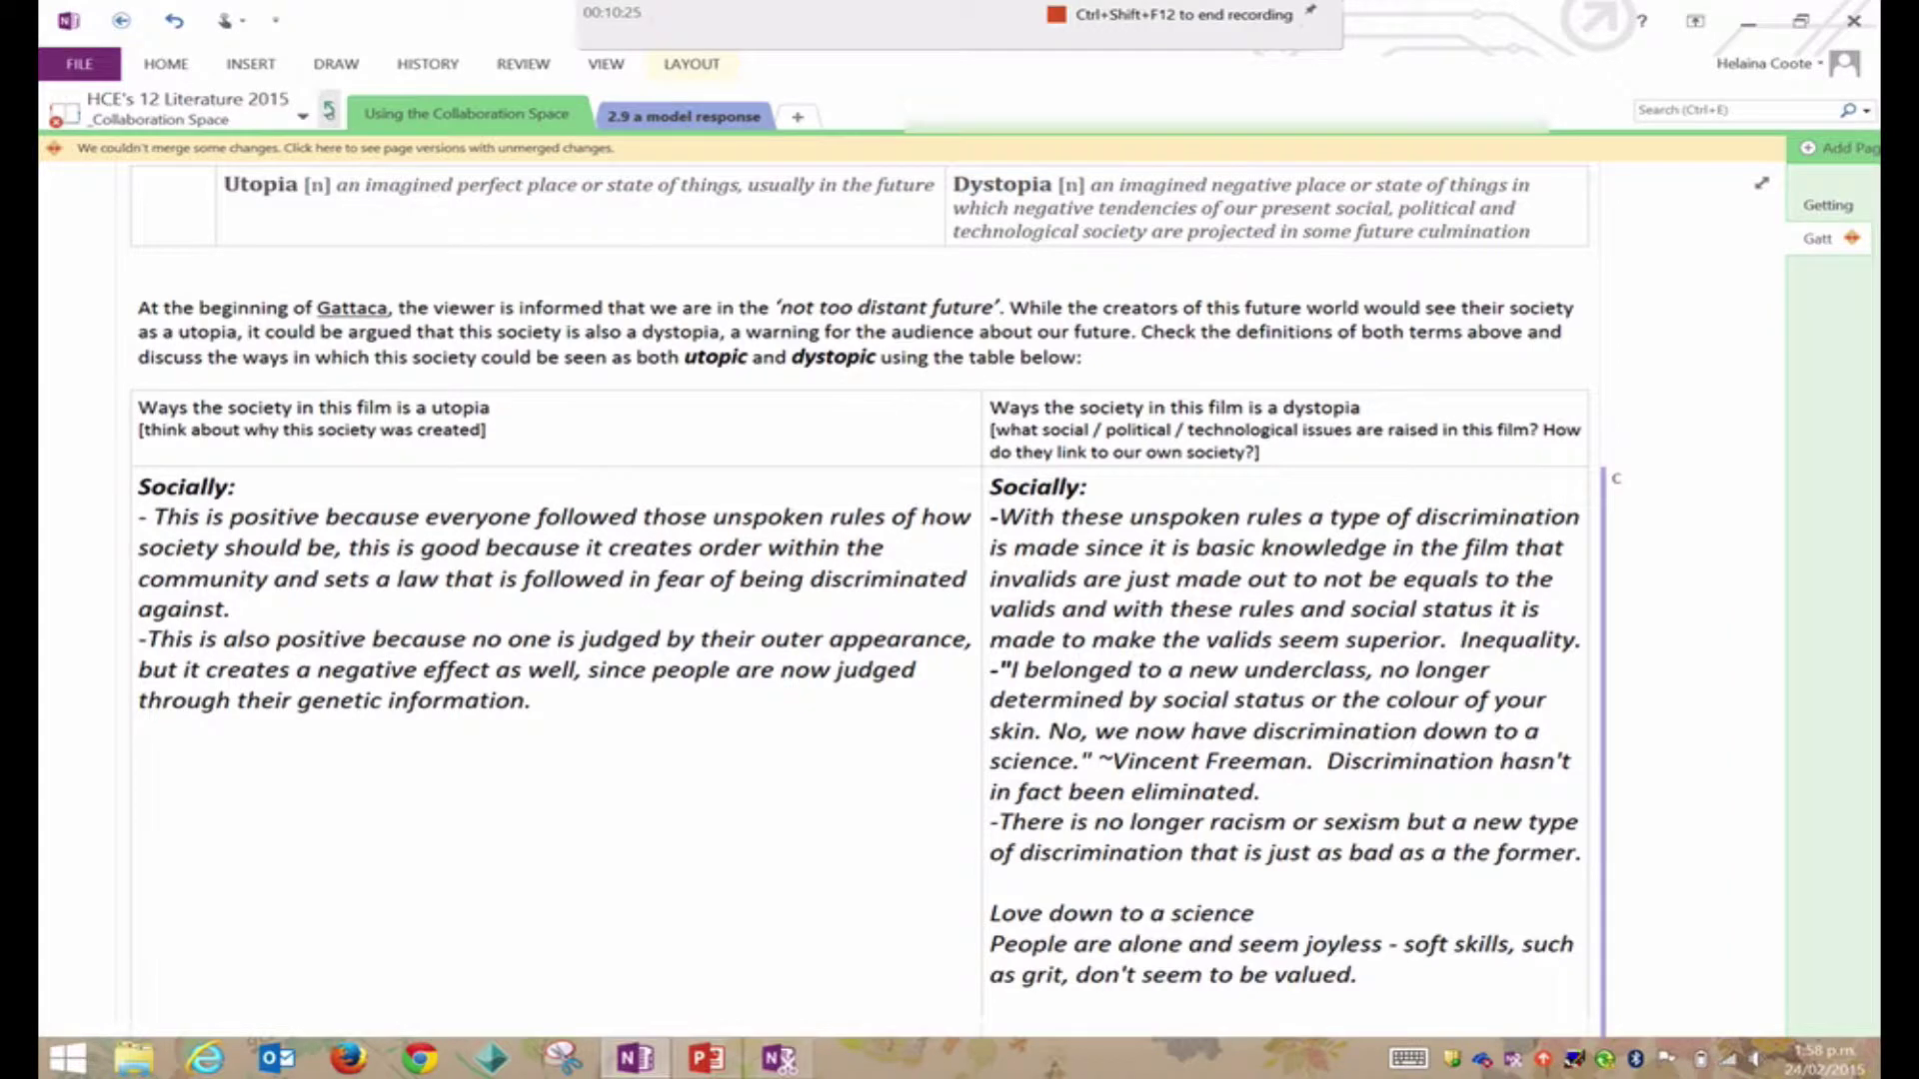
click(327, 111)
click(218, 111)
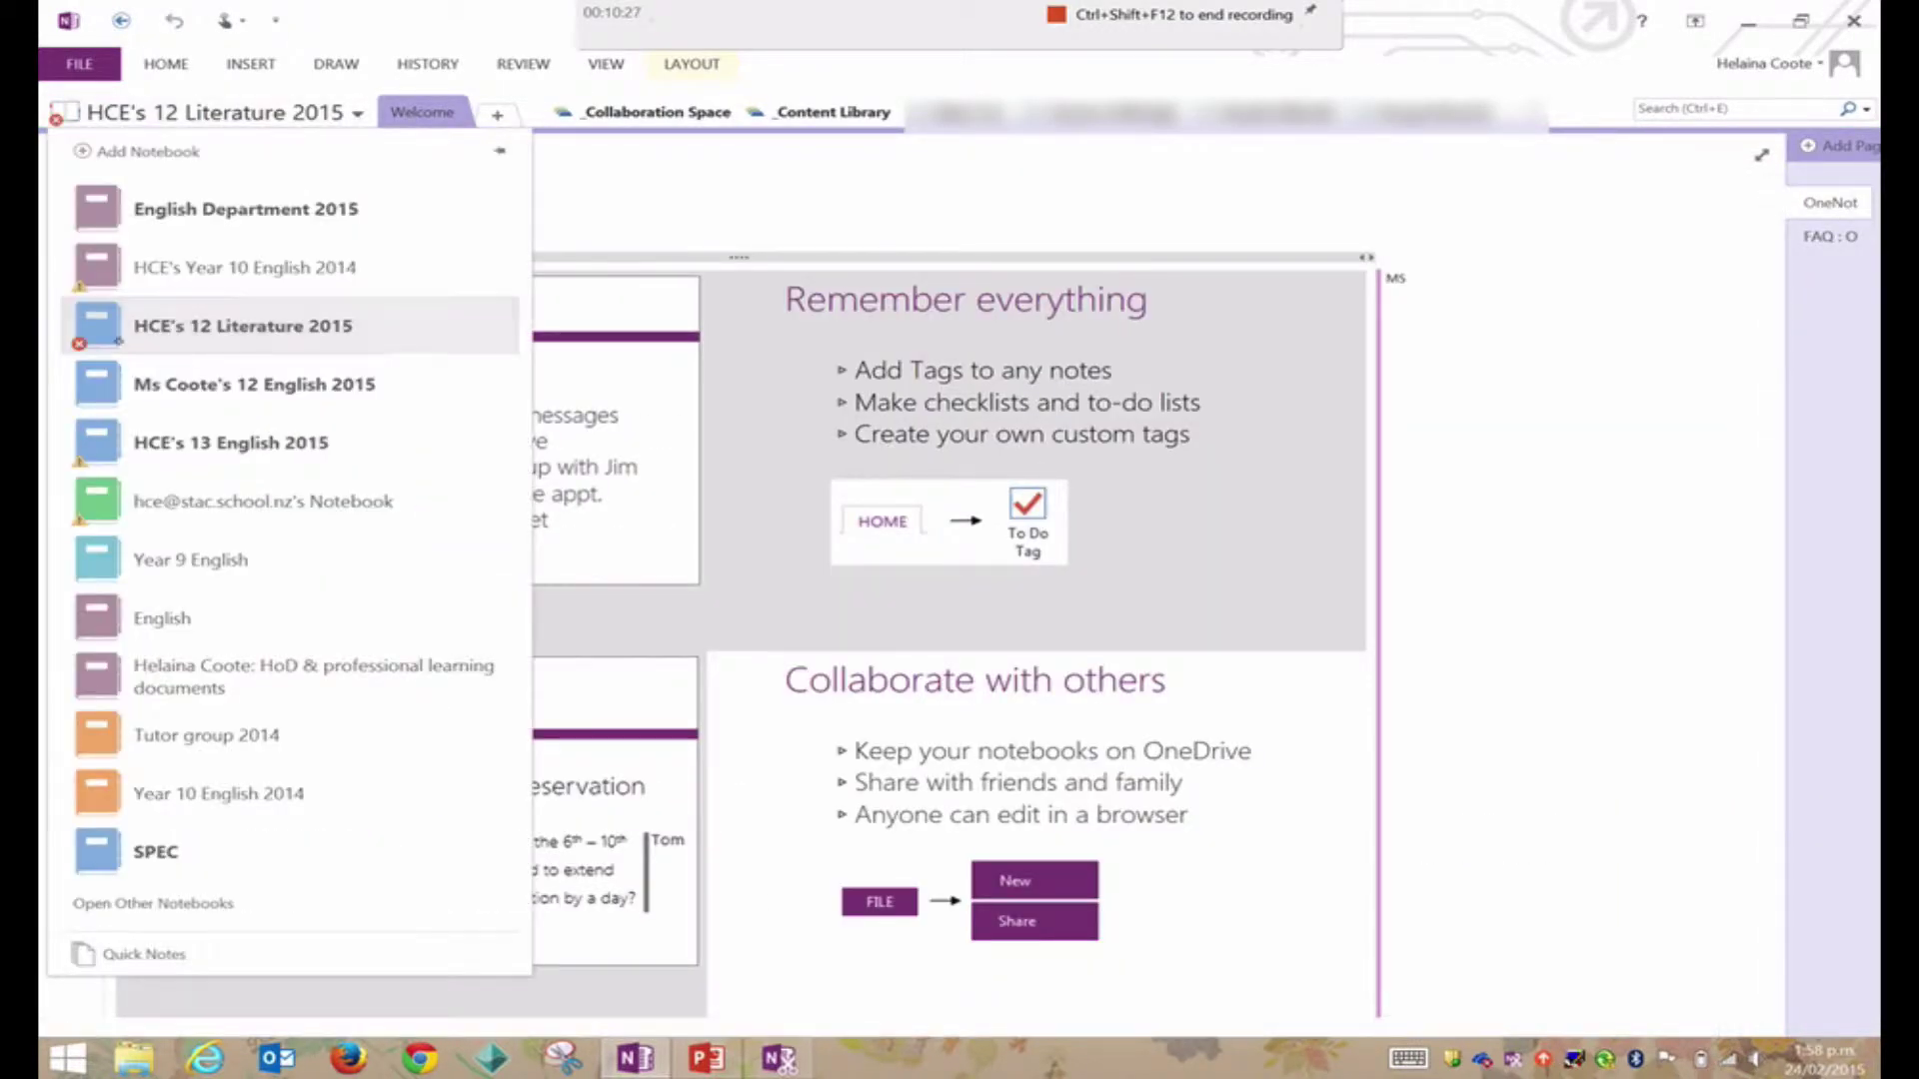
click(225, 383)
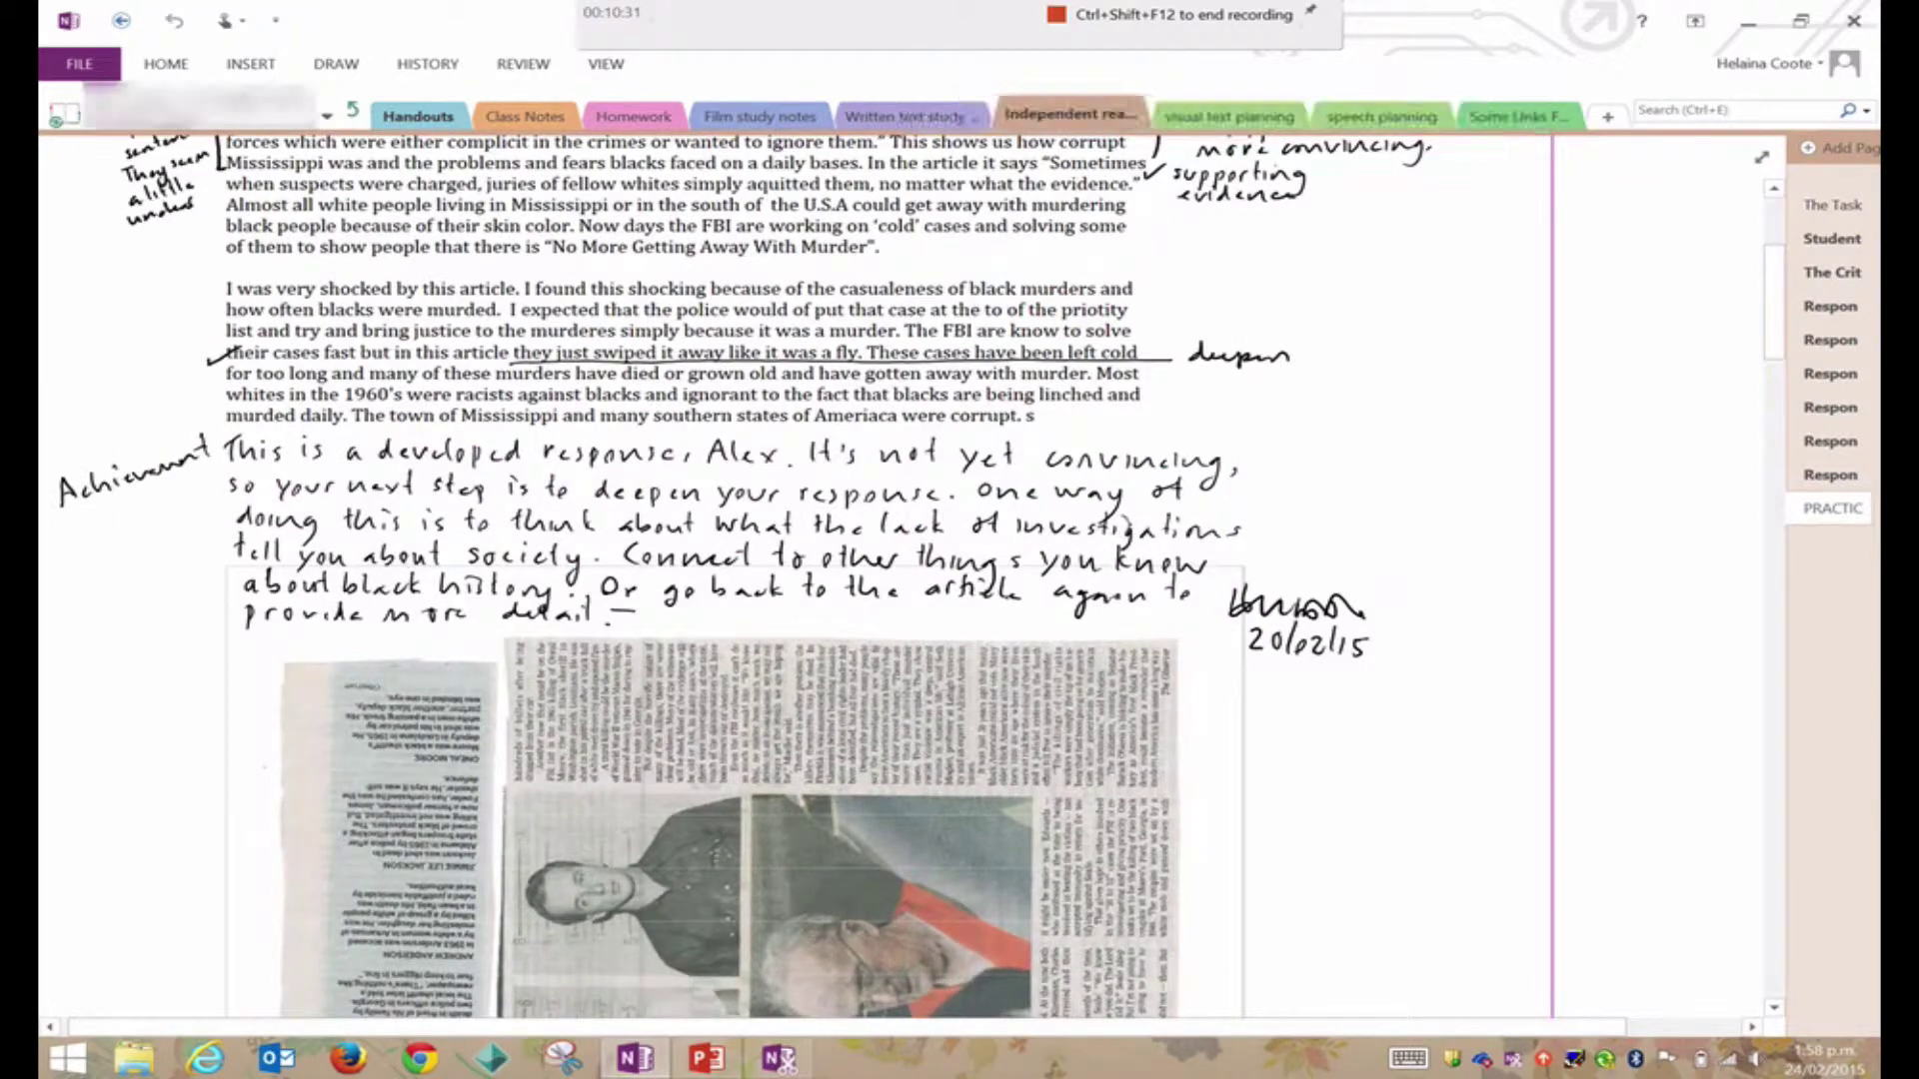
scroll(899, 599, up, 3)
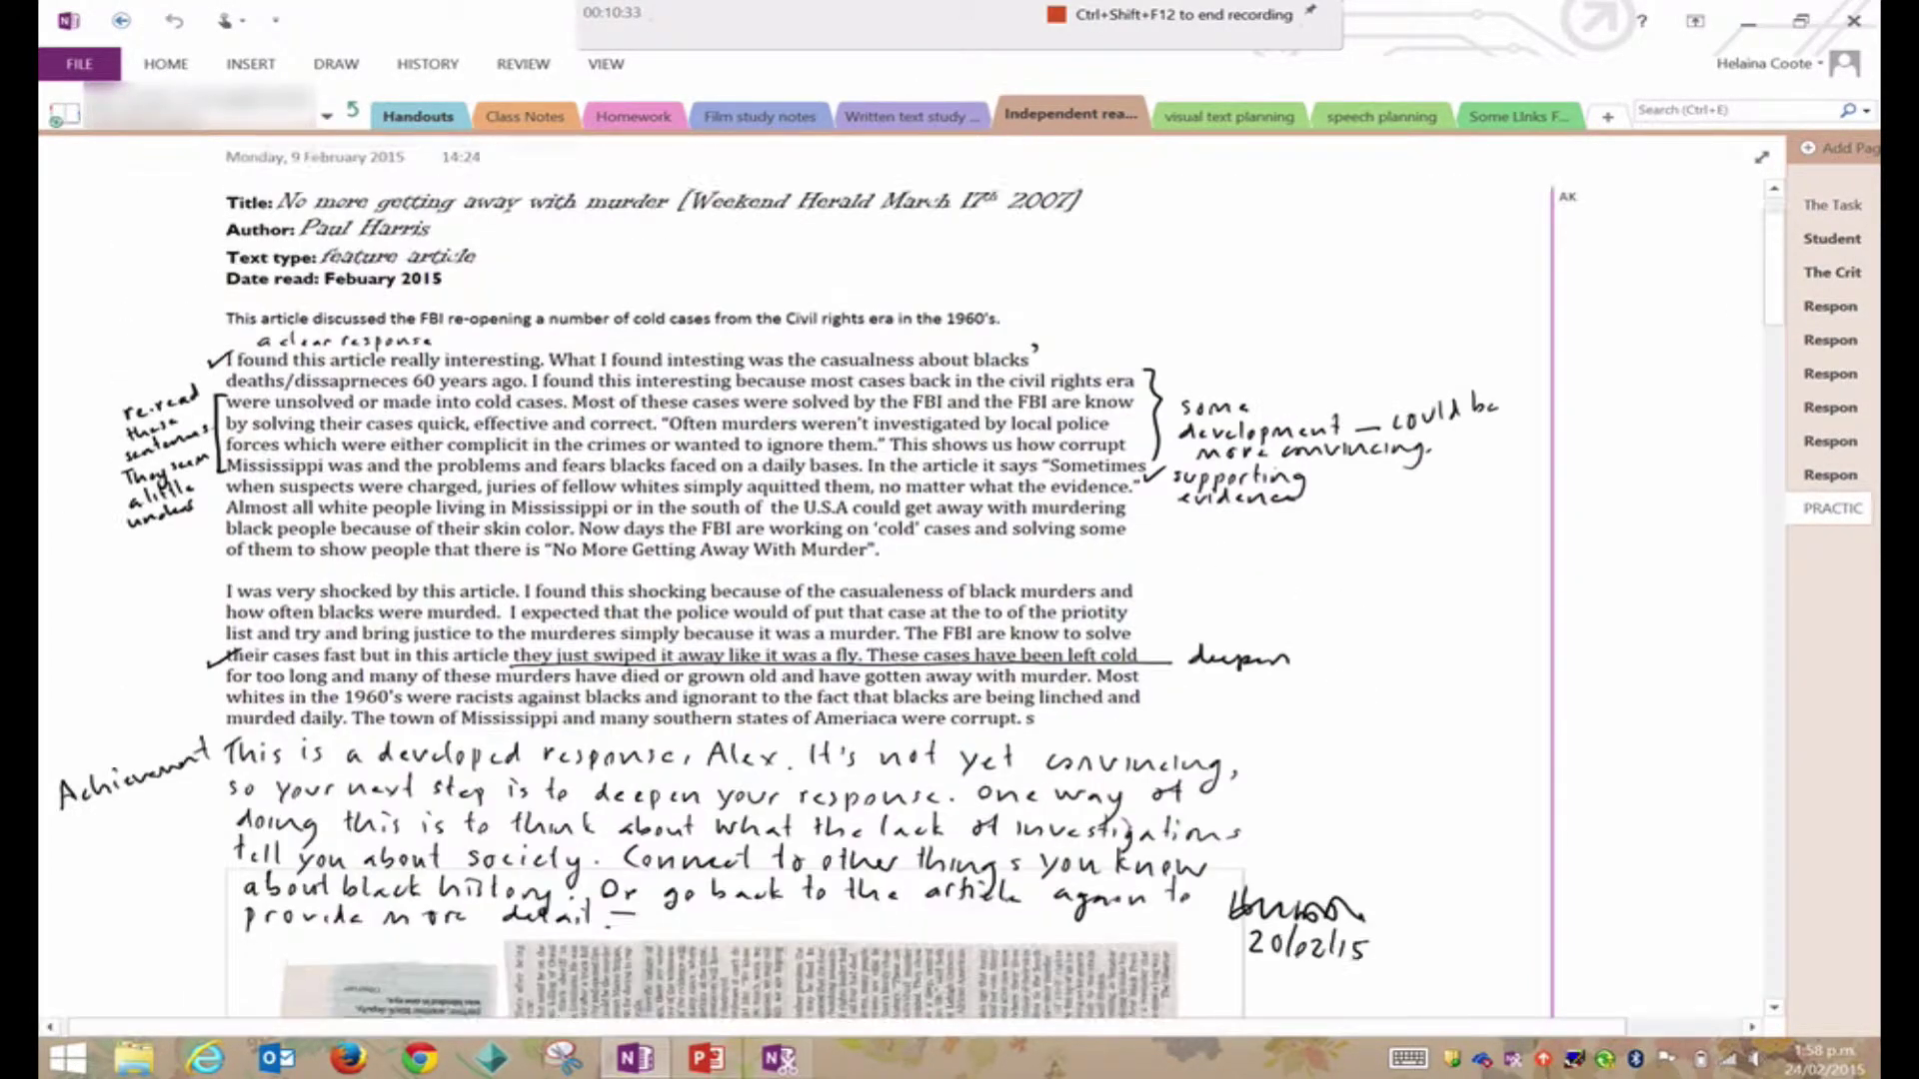
scroll(923, 585, up, 1)
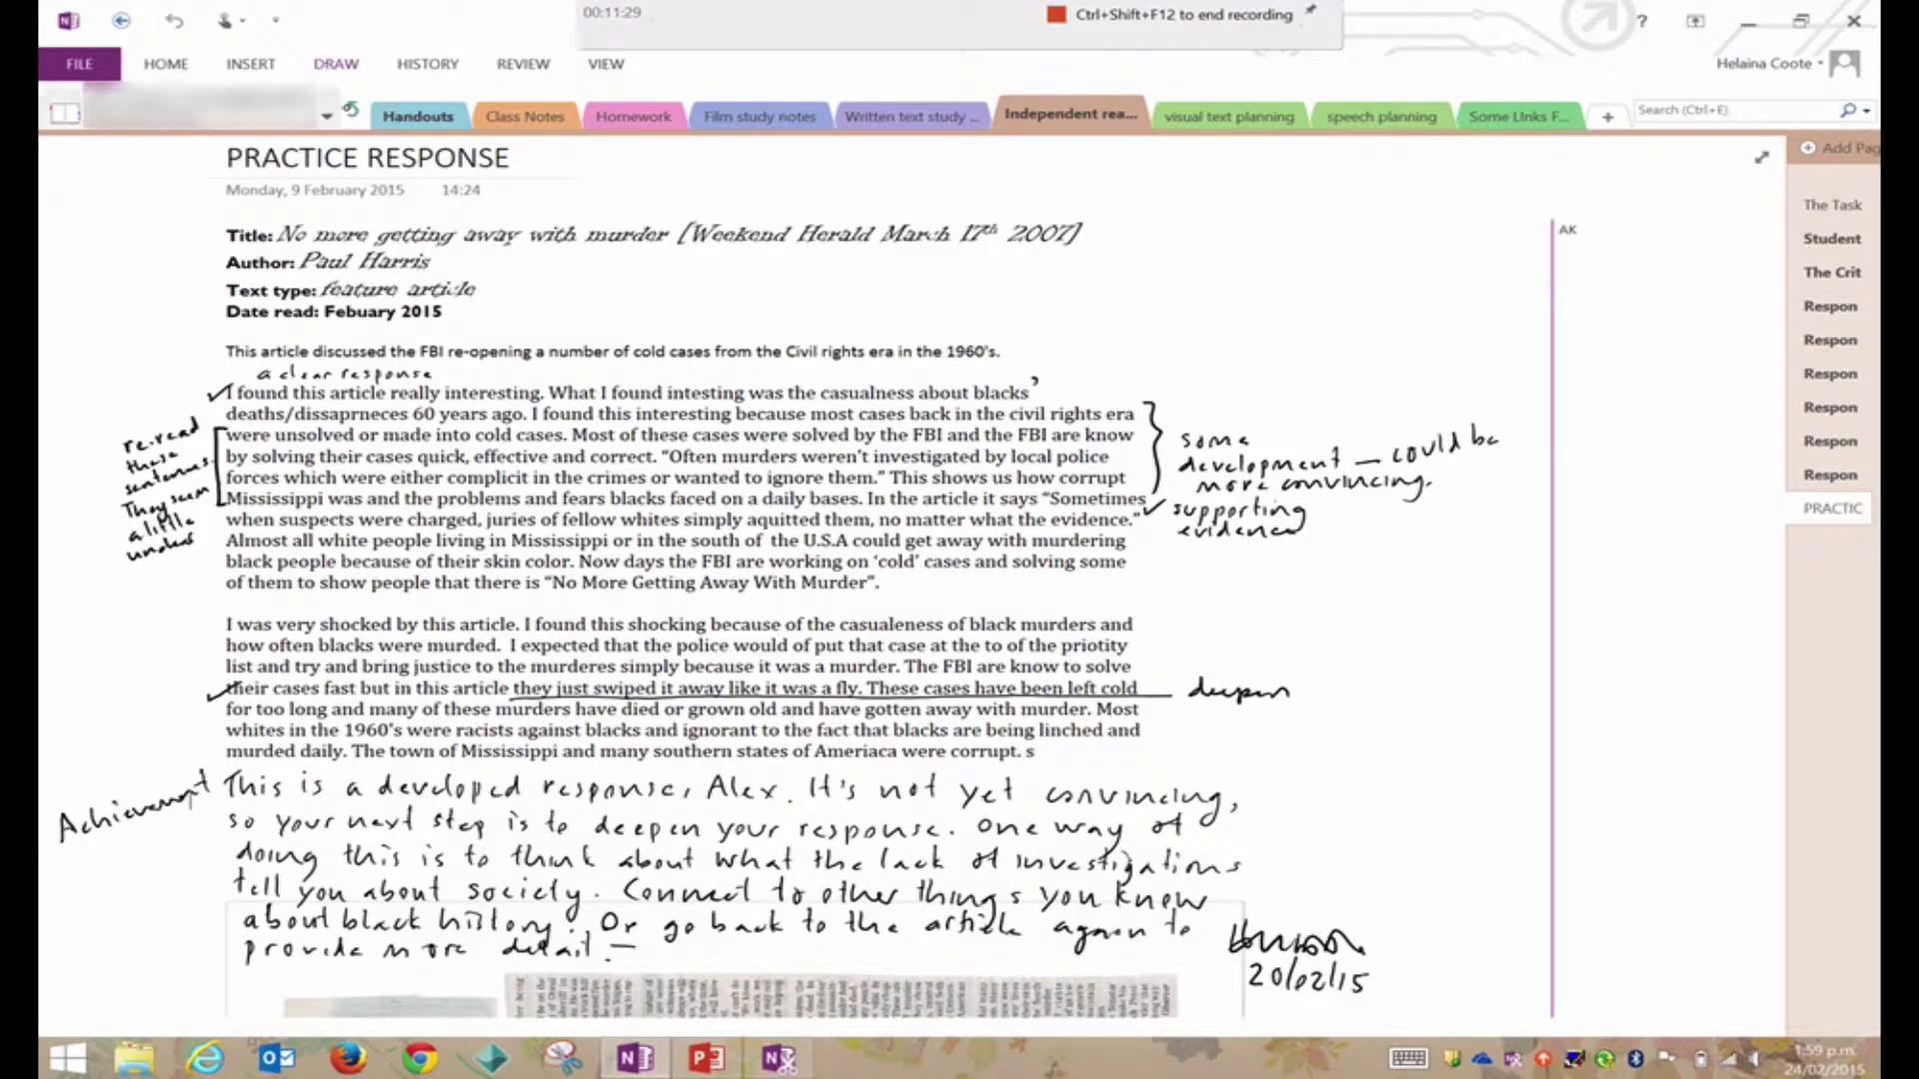
Visit the Welcome page, the _Content Library section and its The Task handout.
click(211, 112)
click(847, 111)
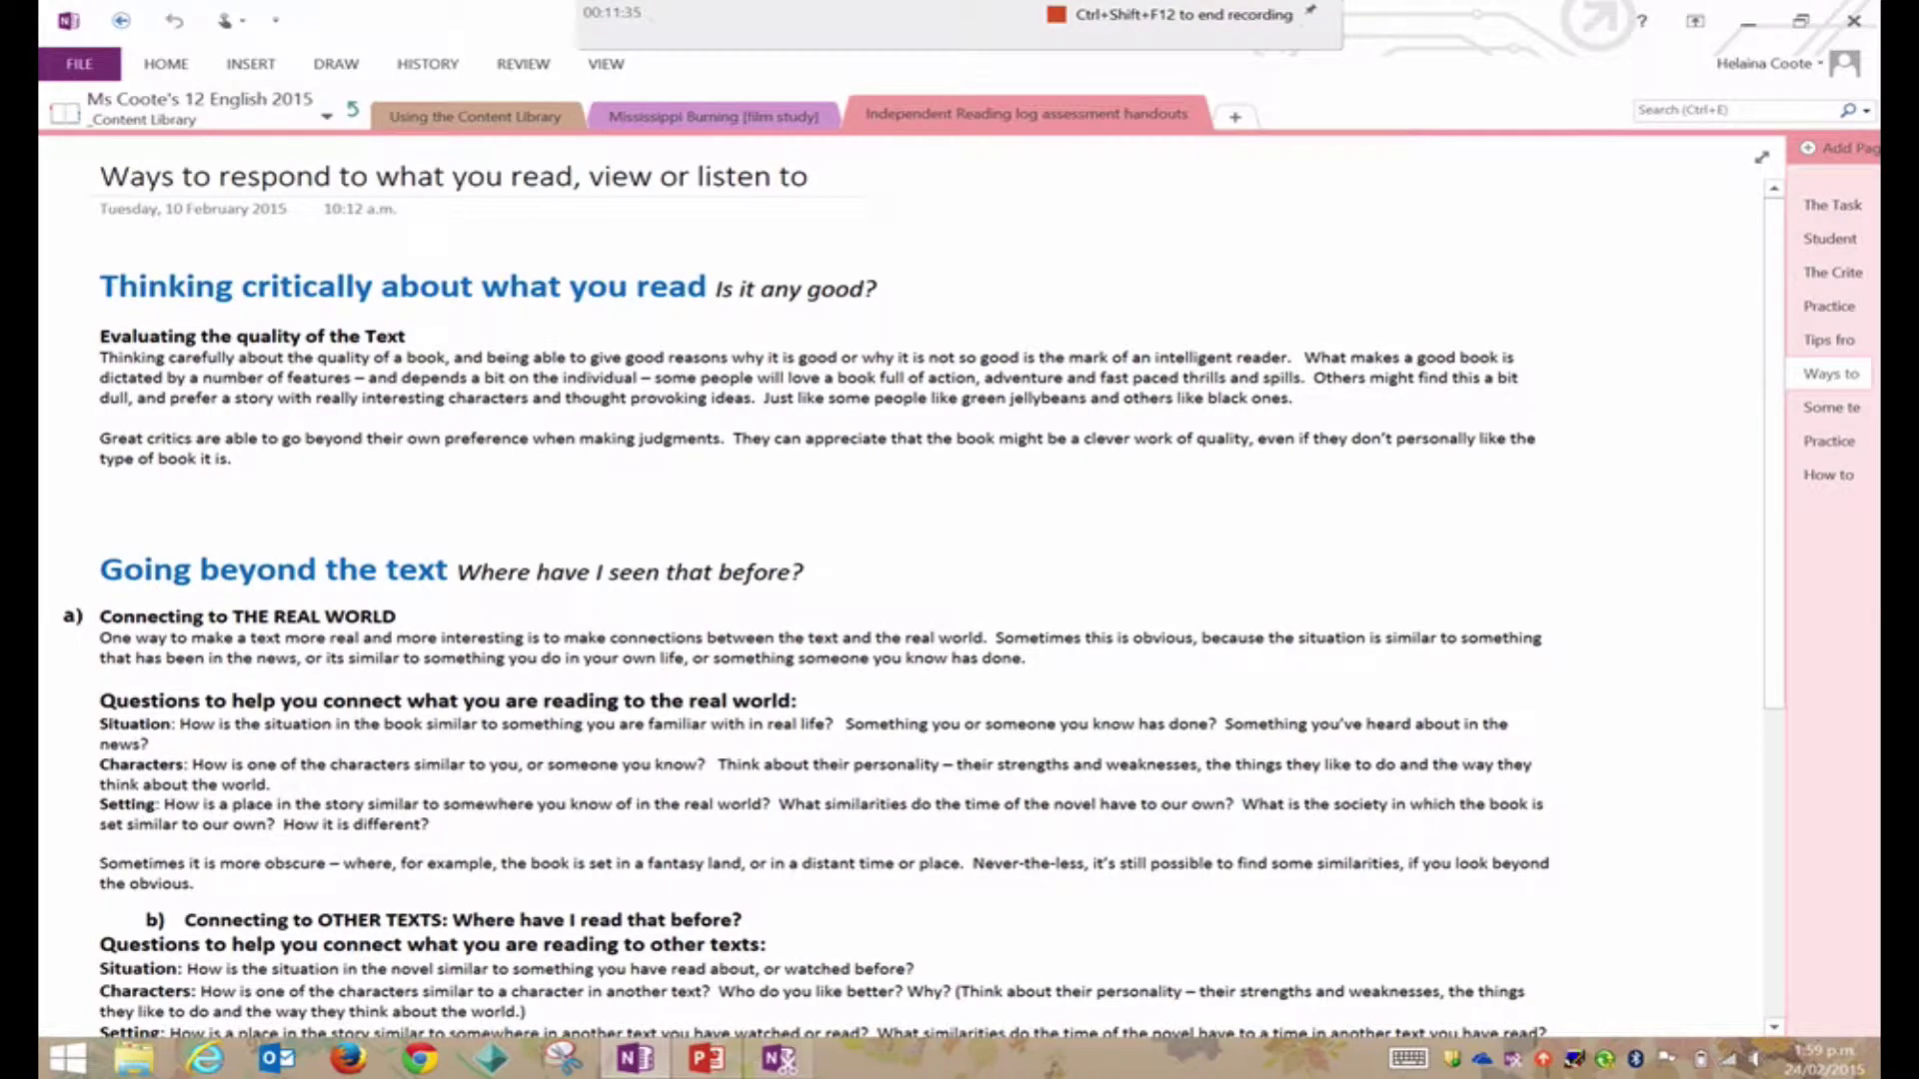
click(1833, 205)
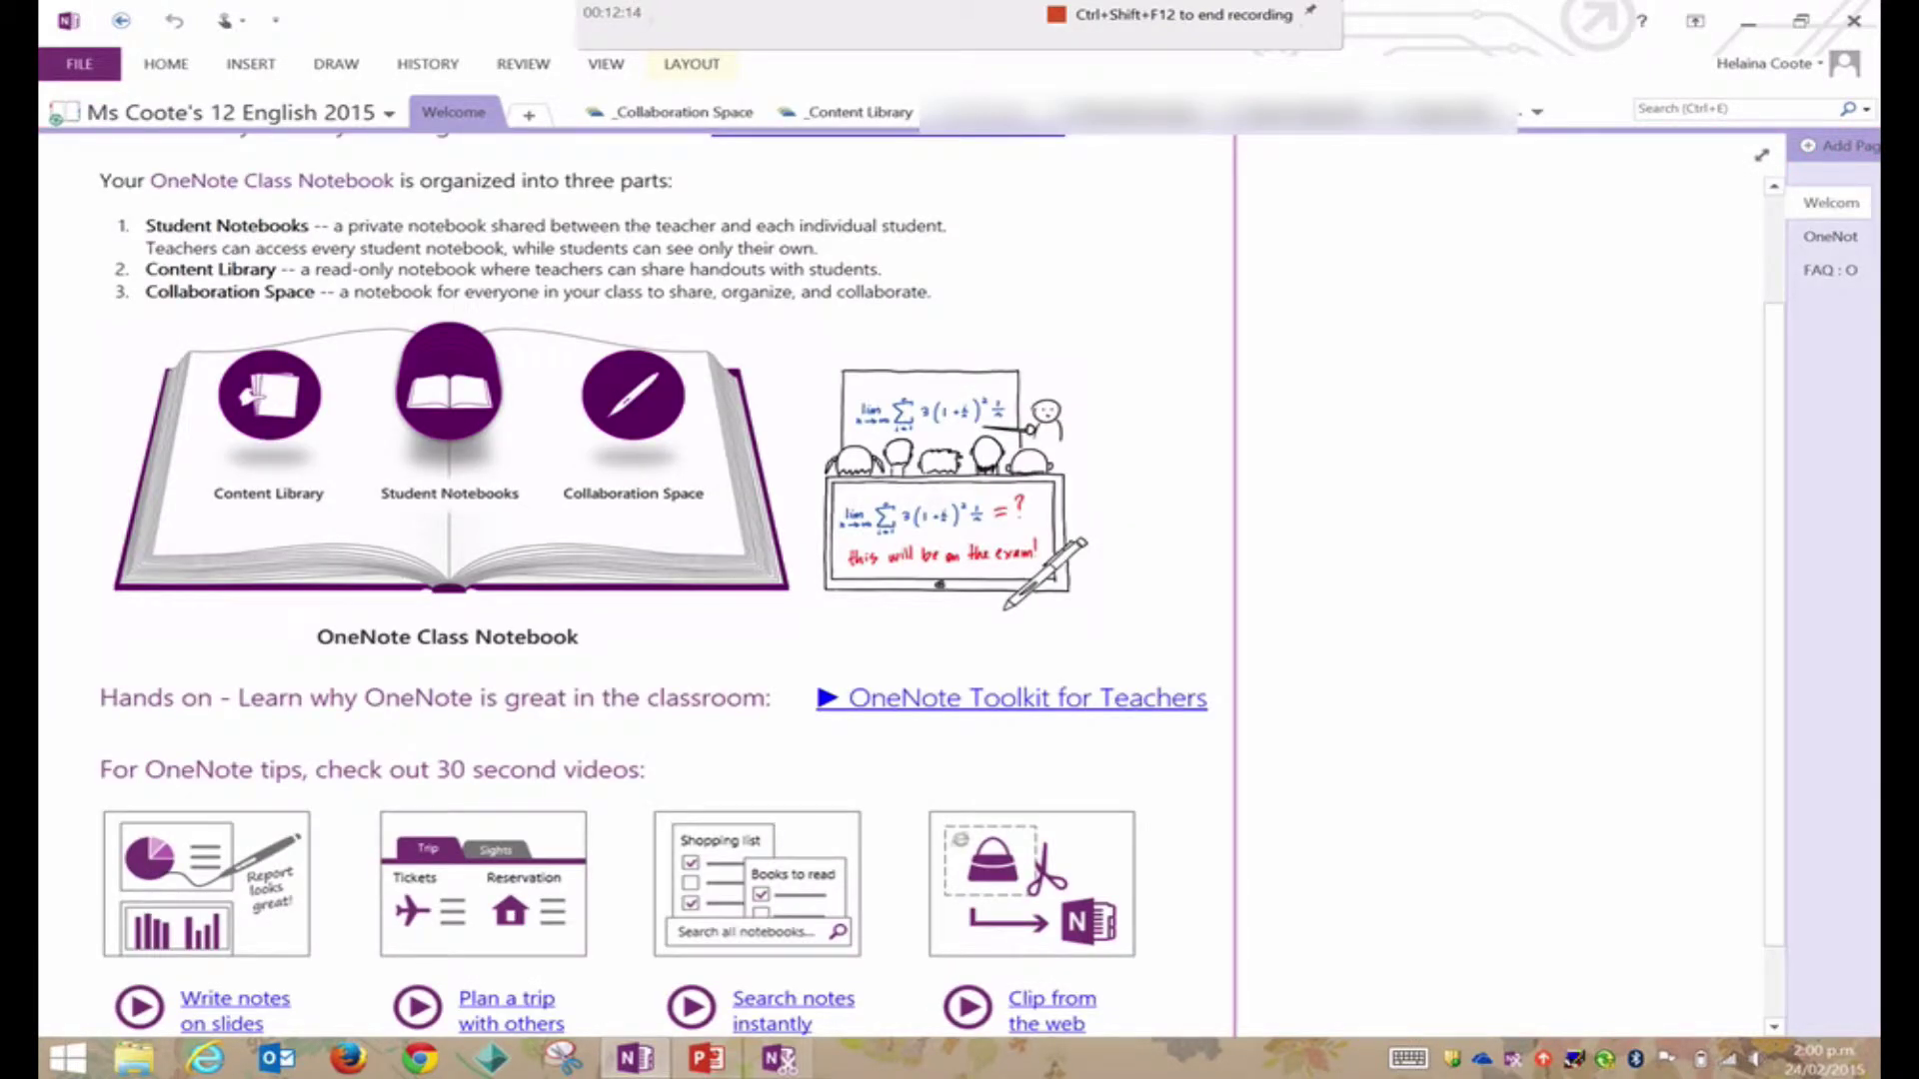
Switch to HCE's 12 Literature 2015 and open the student's Response 2: Gattaca page.
click(233, 112)
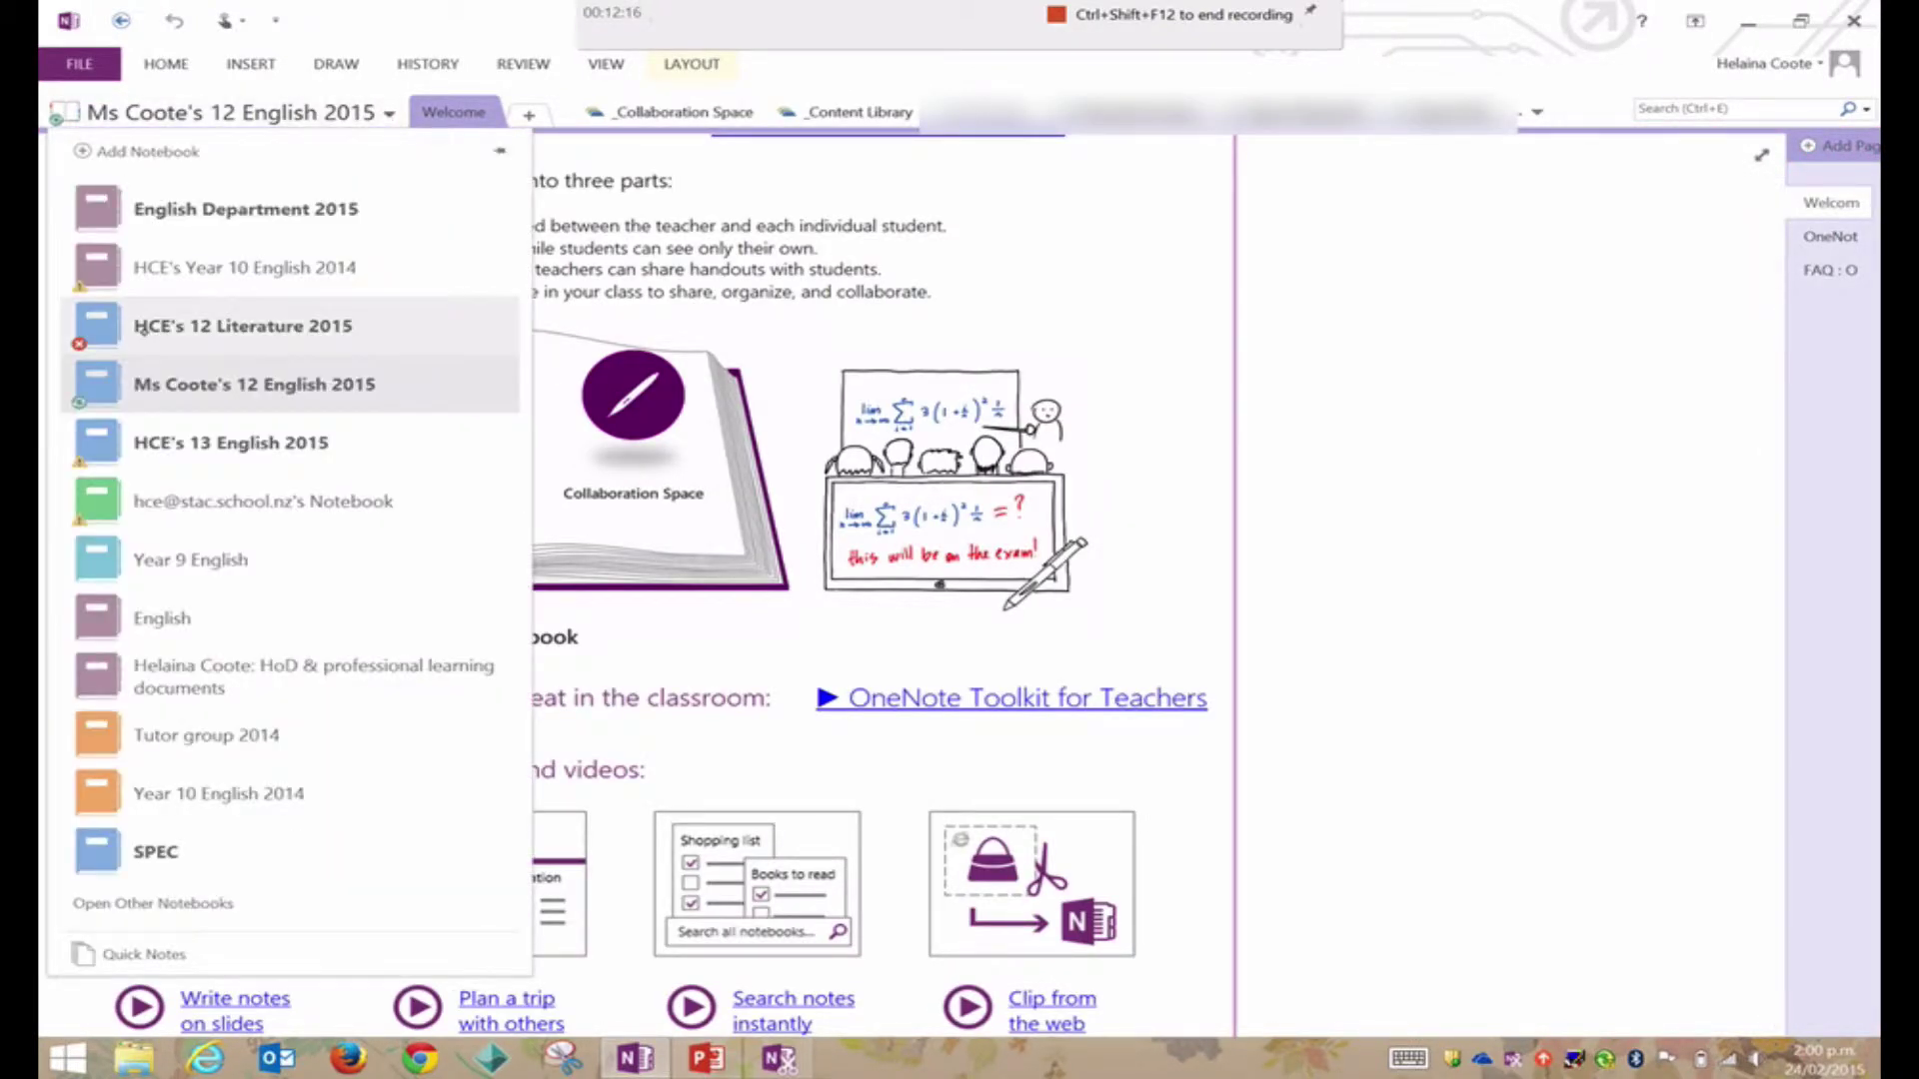
click(161, 326)
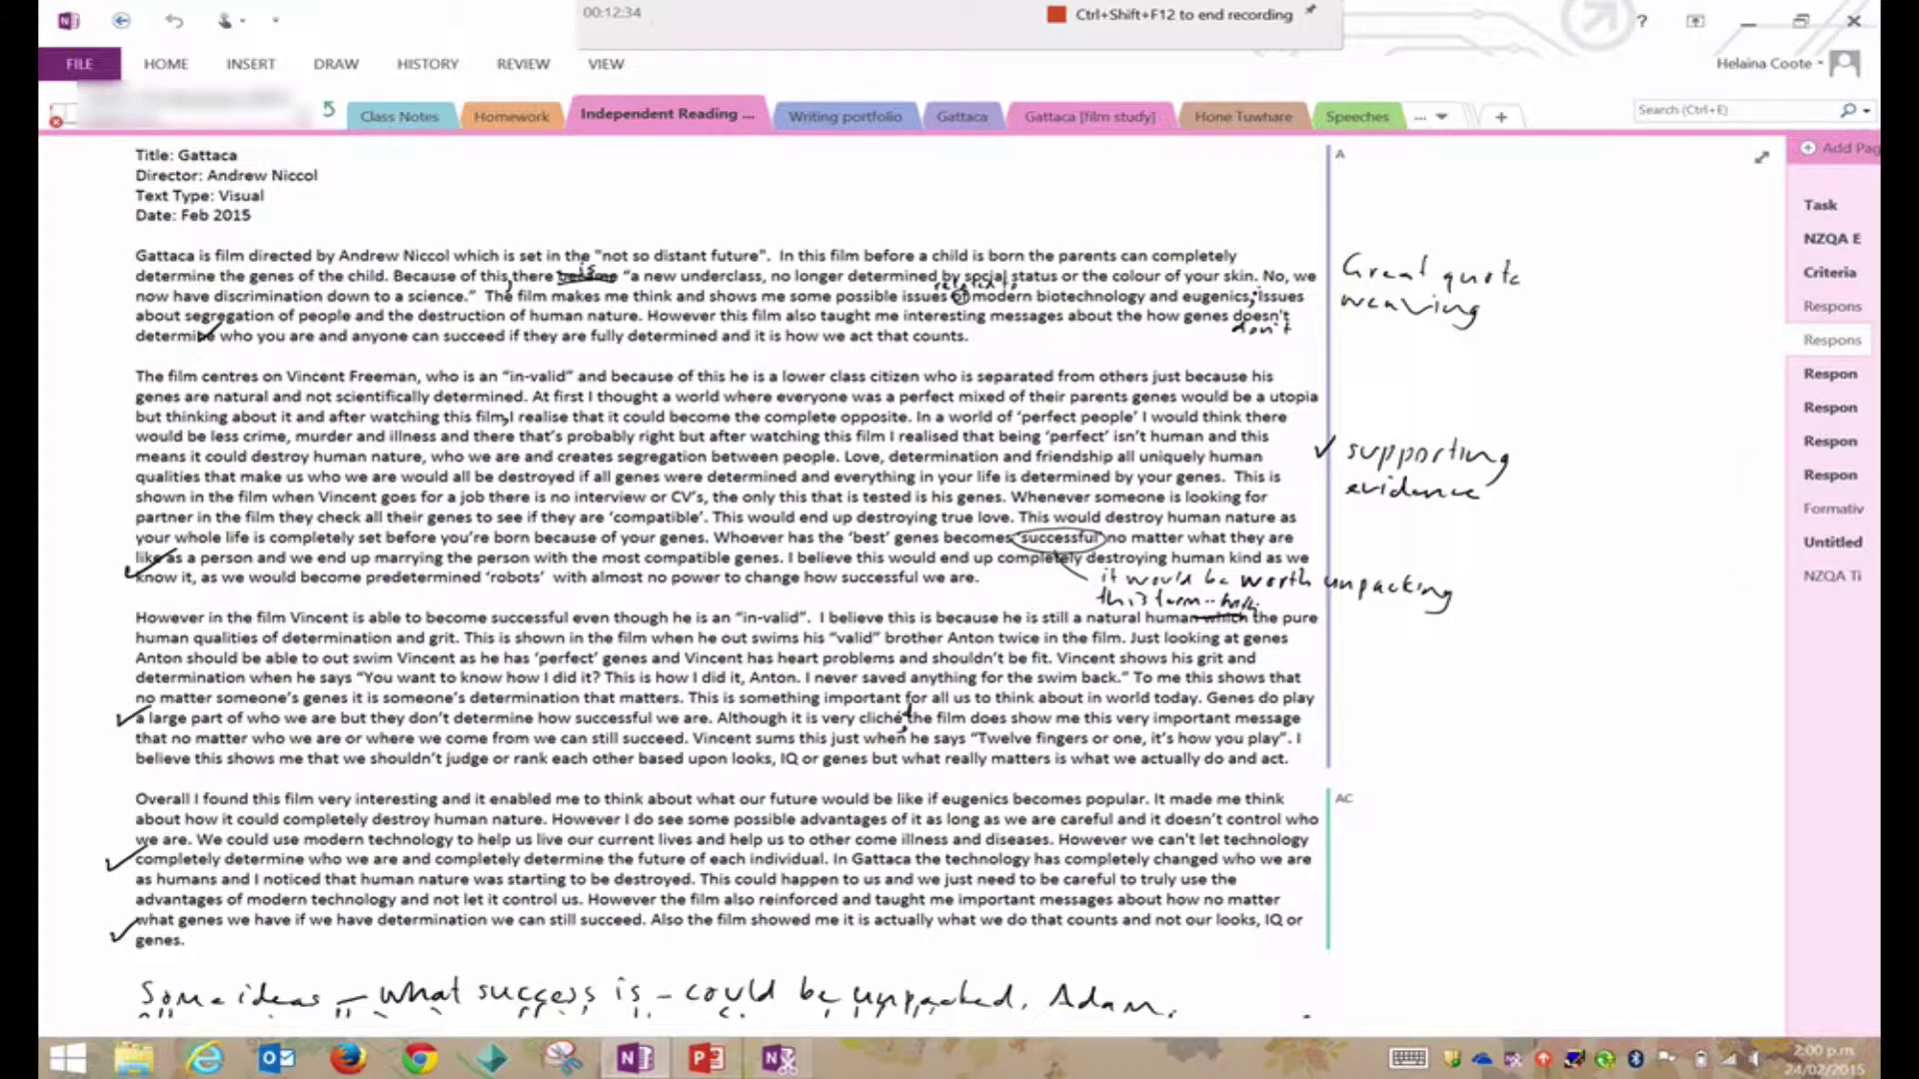
scroll(720, 585, down, 1)
scroll(719, 584, down, 1)
scroll(721, 586, down, 1)
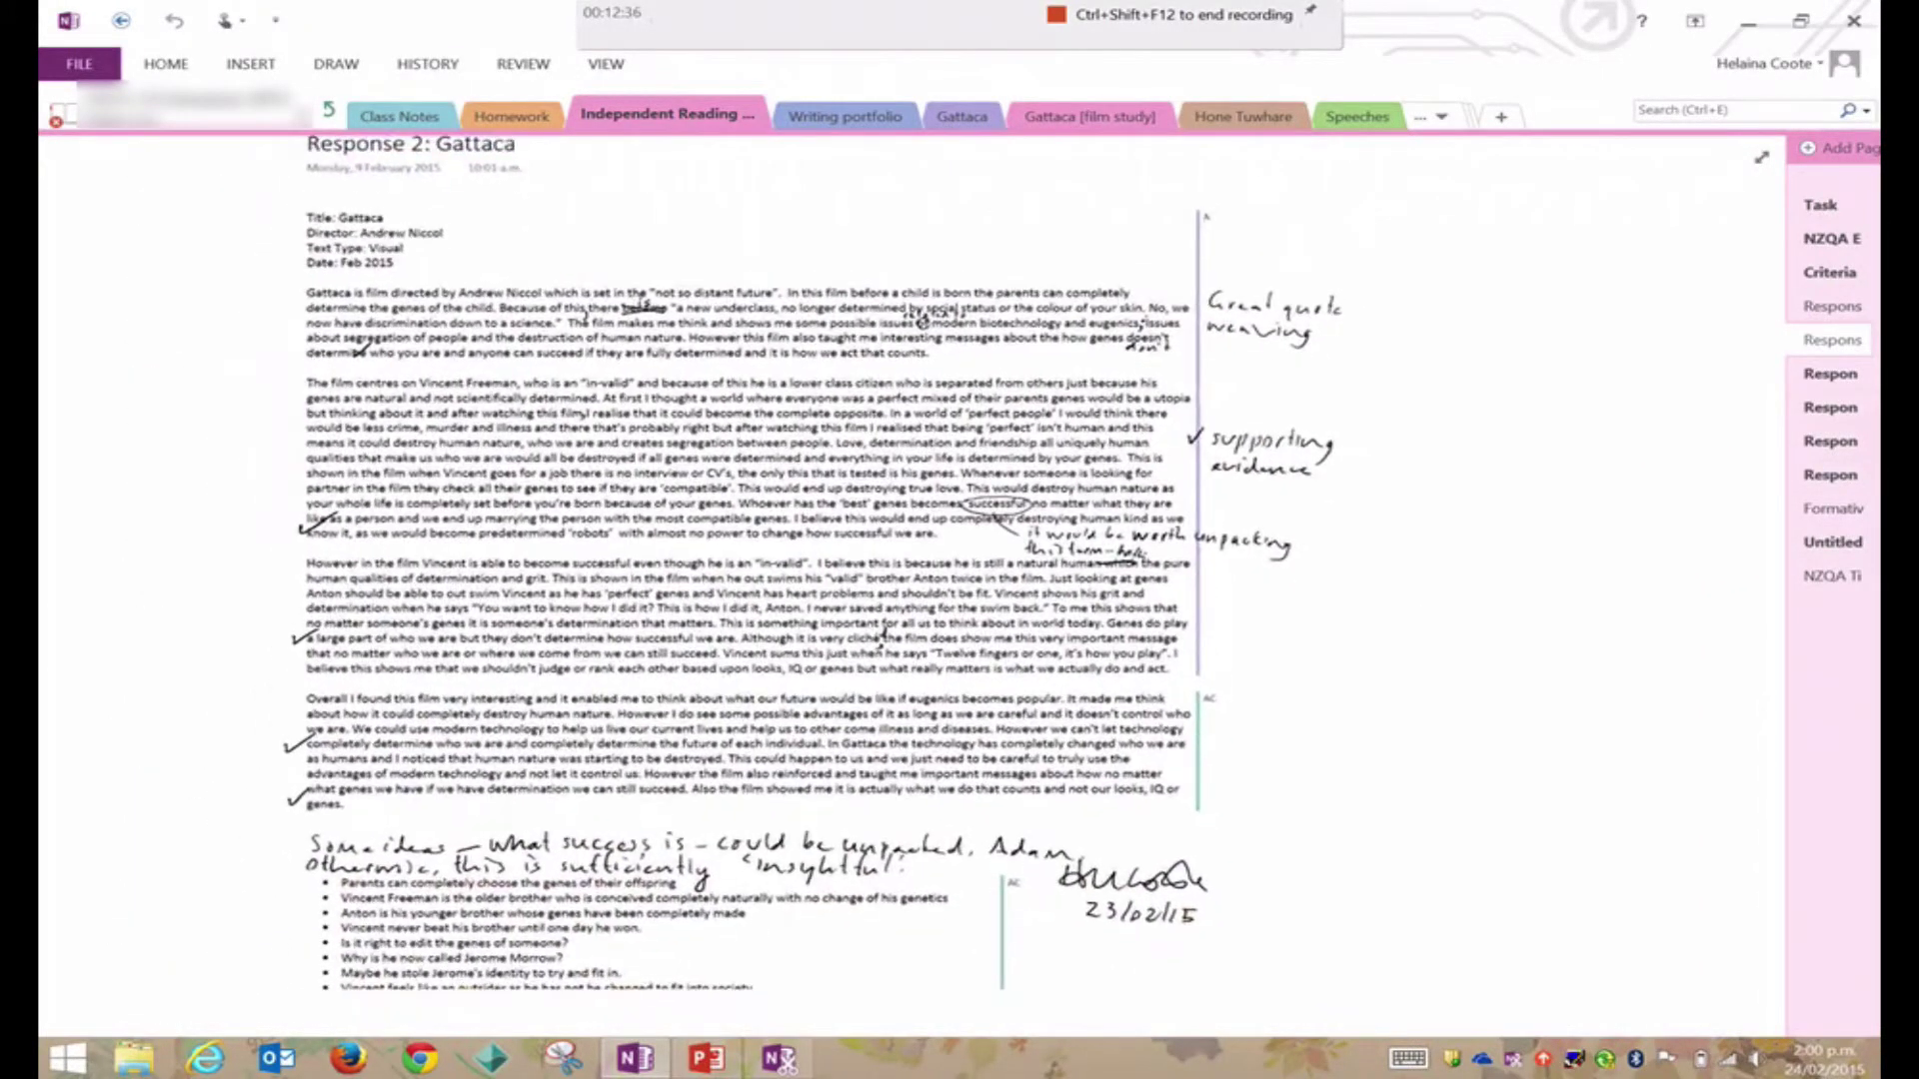
scroll(720, 585, down, 1)
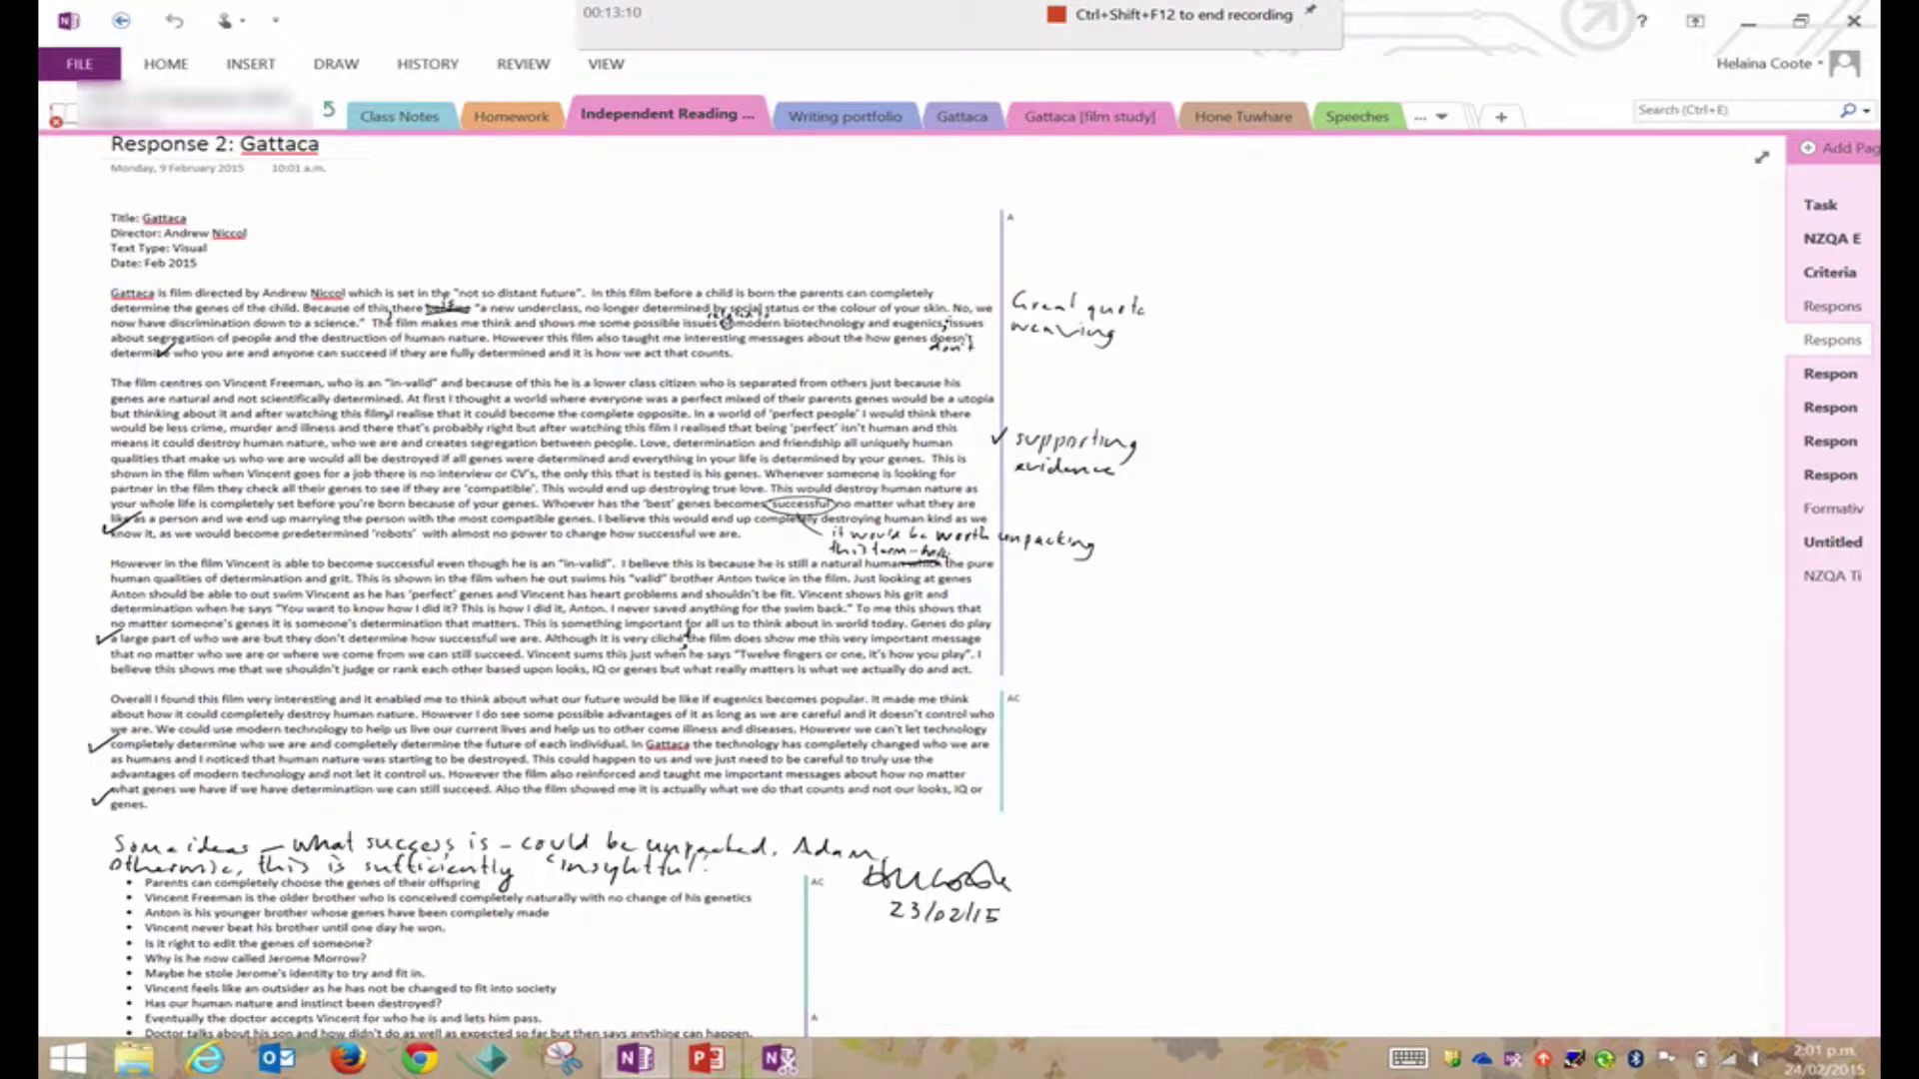
click(336, 63)
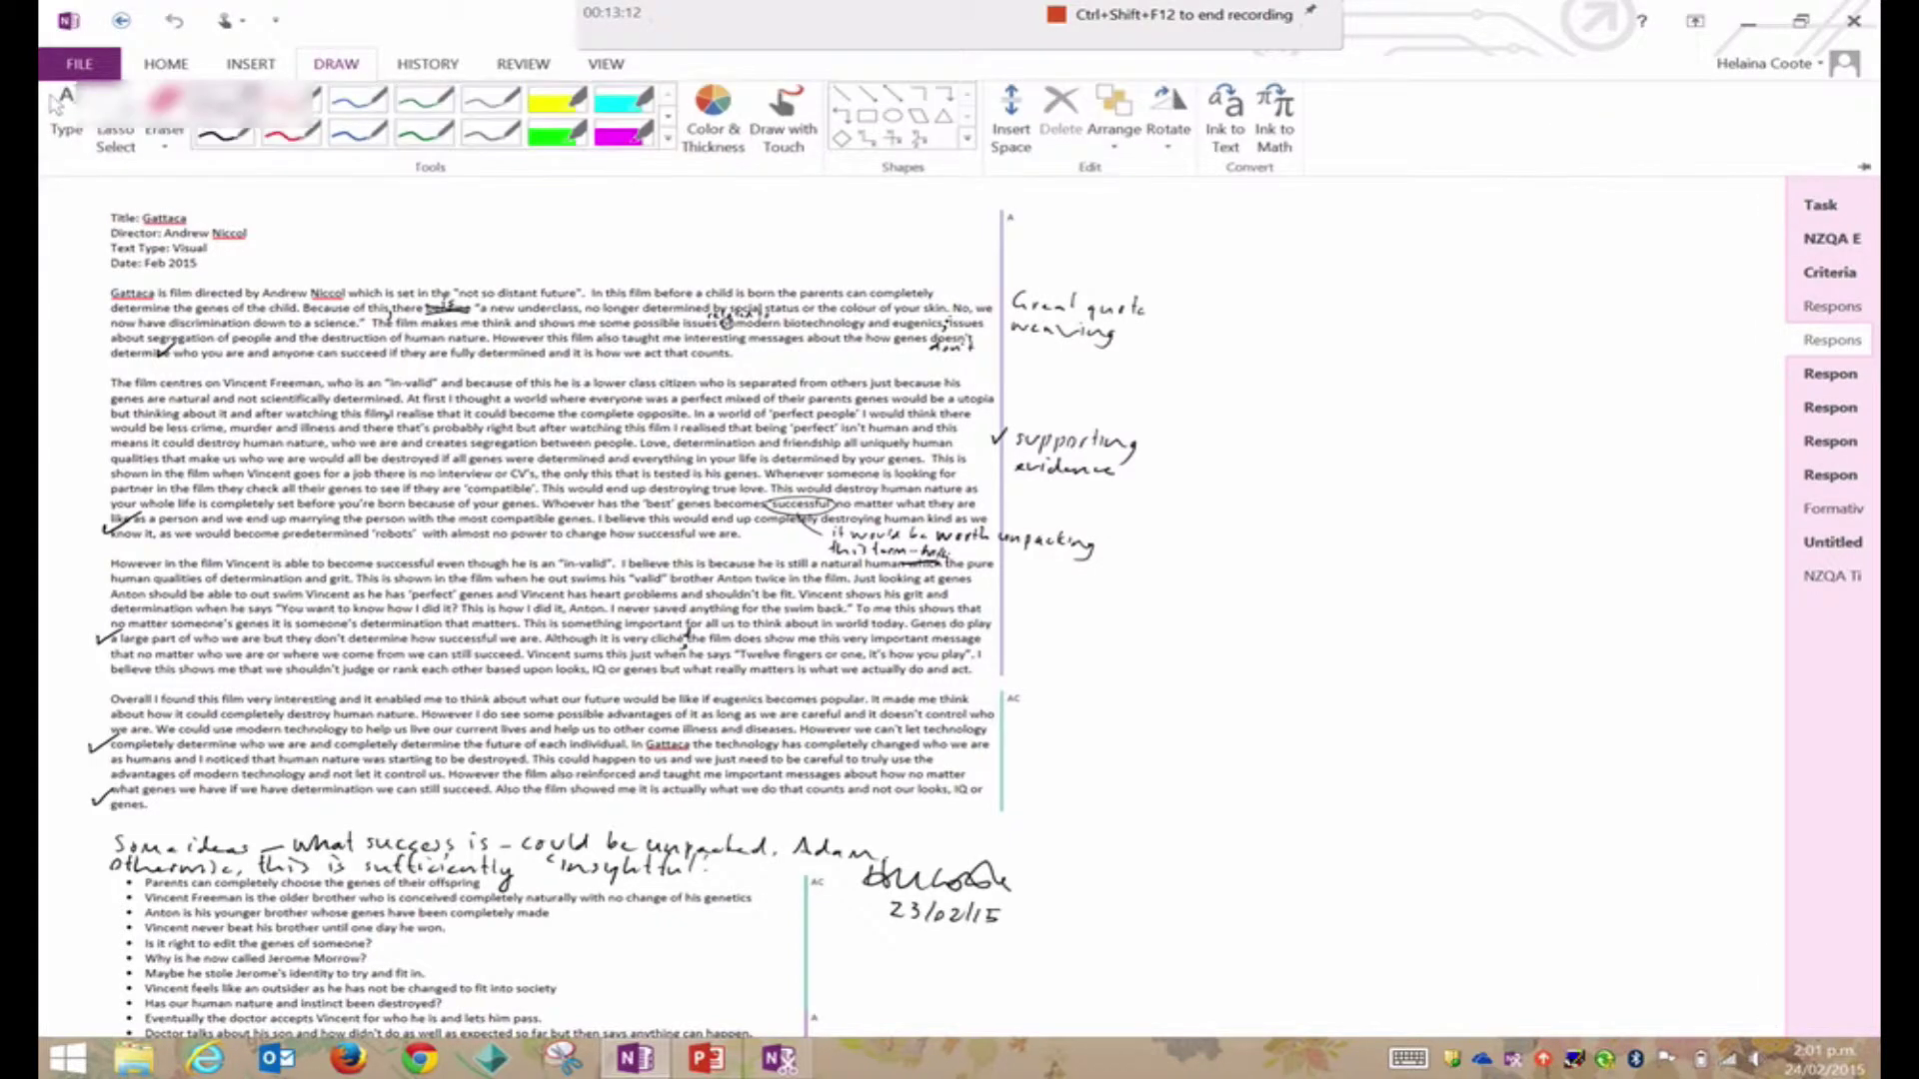
click(360, 127)
mouse_move(1076, 243)
mouse_down()
mouse_move(1118, 249)
mouse_move(1077, 317)
mouse_up()
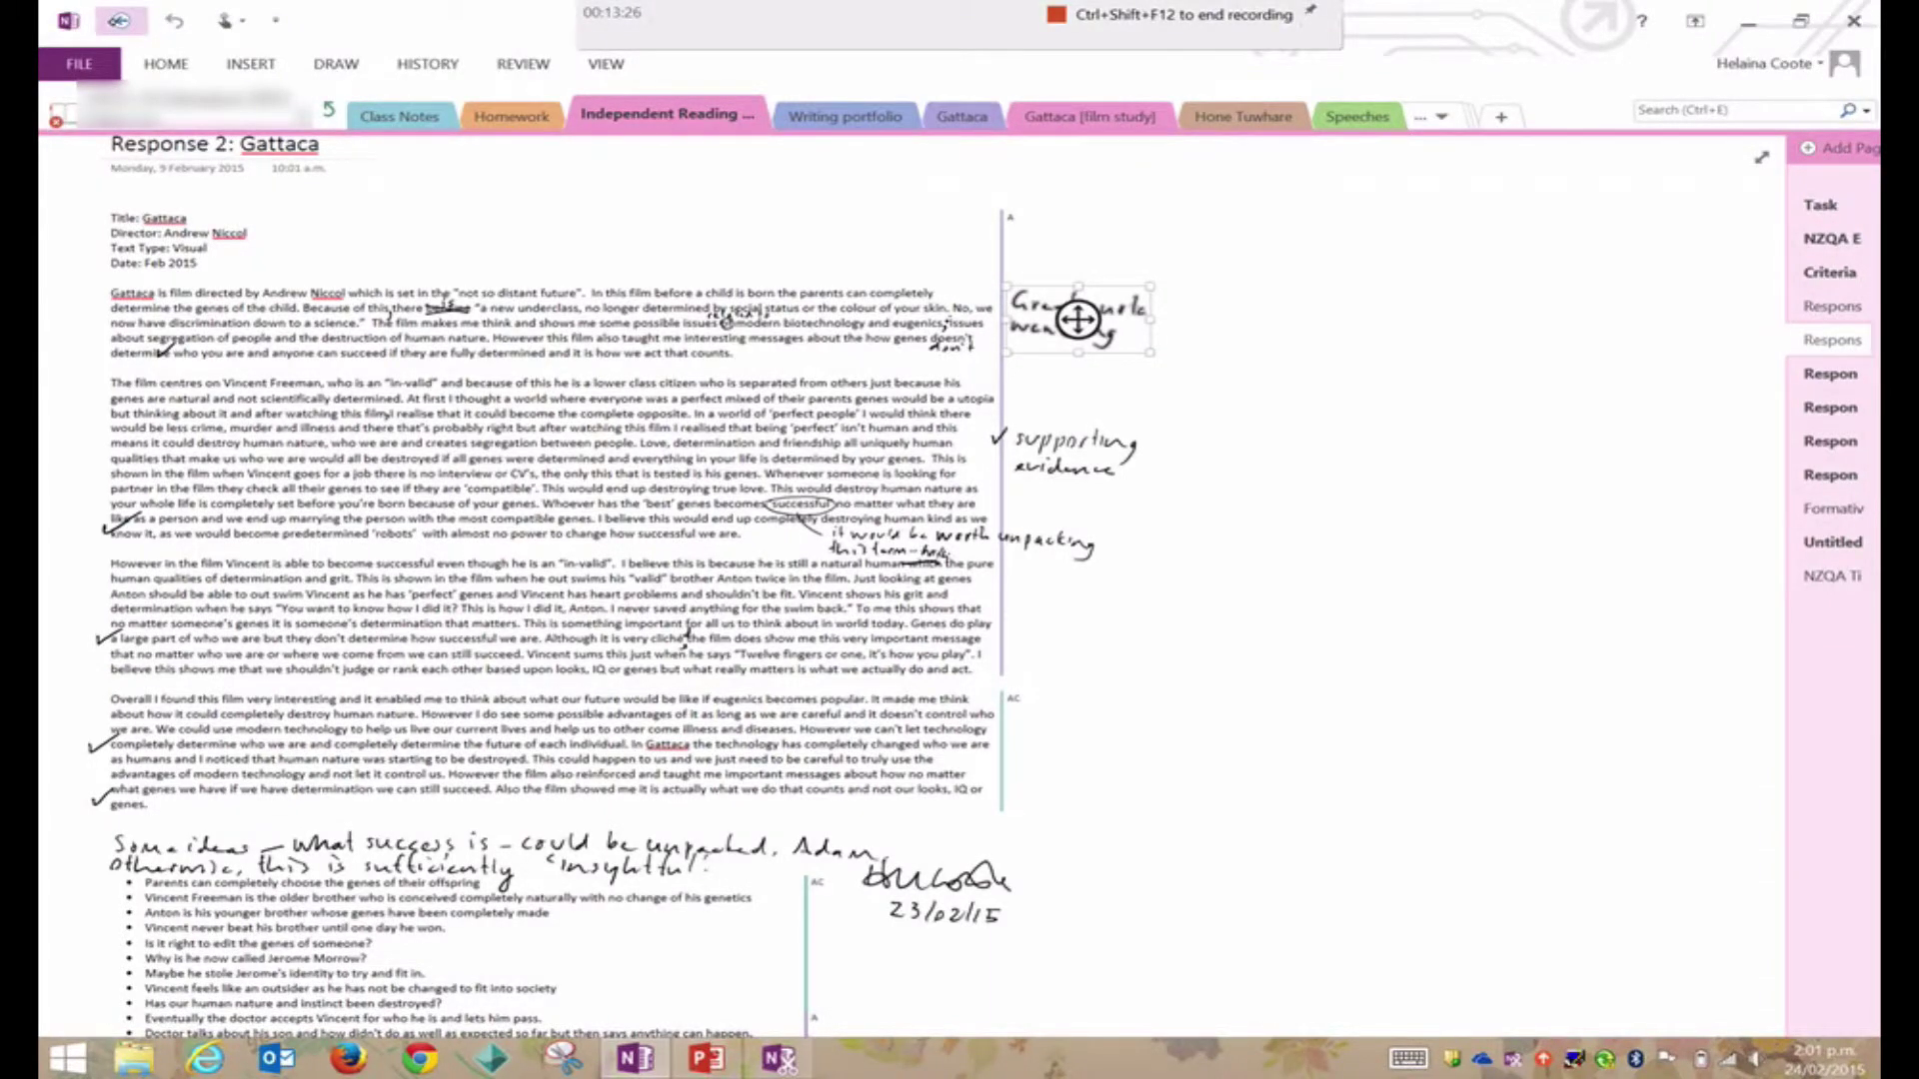
click(121, 20)
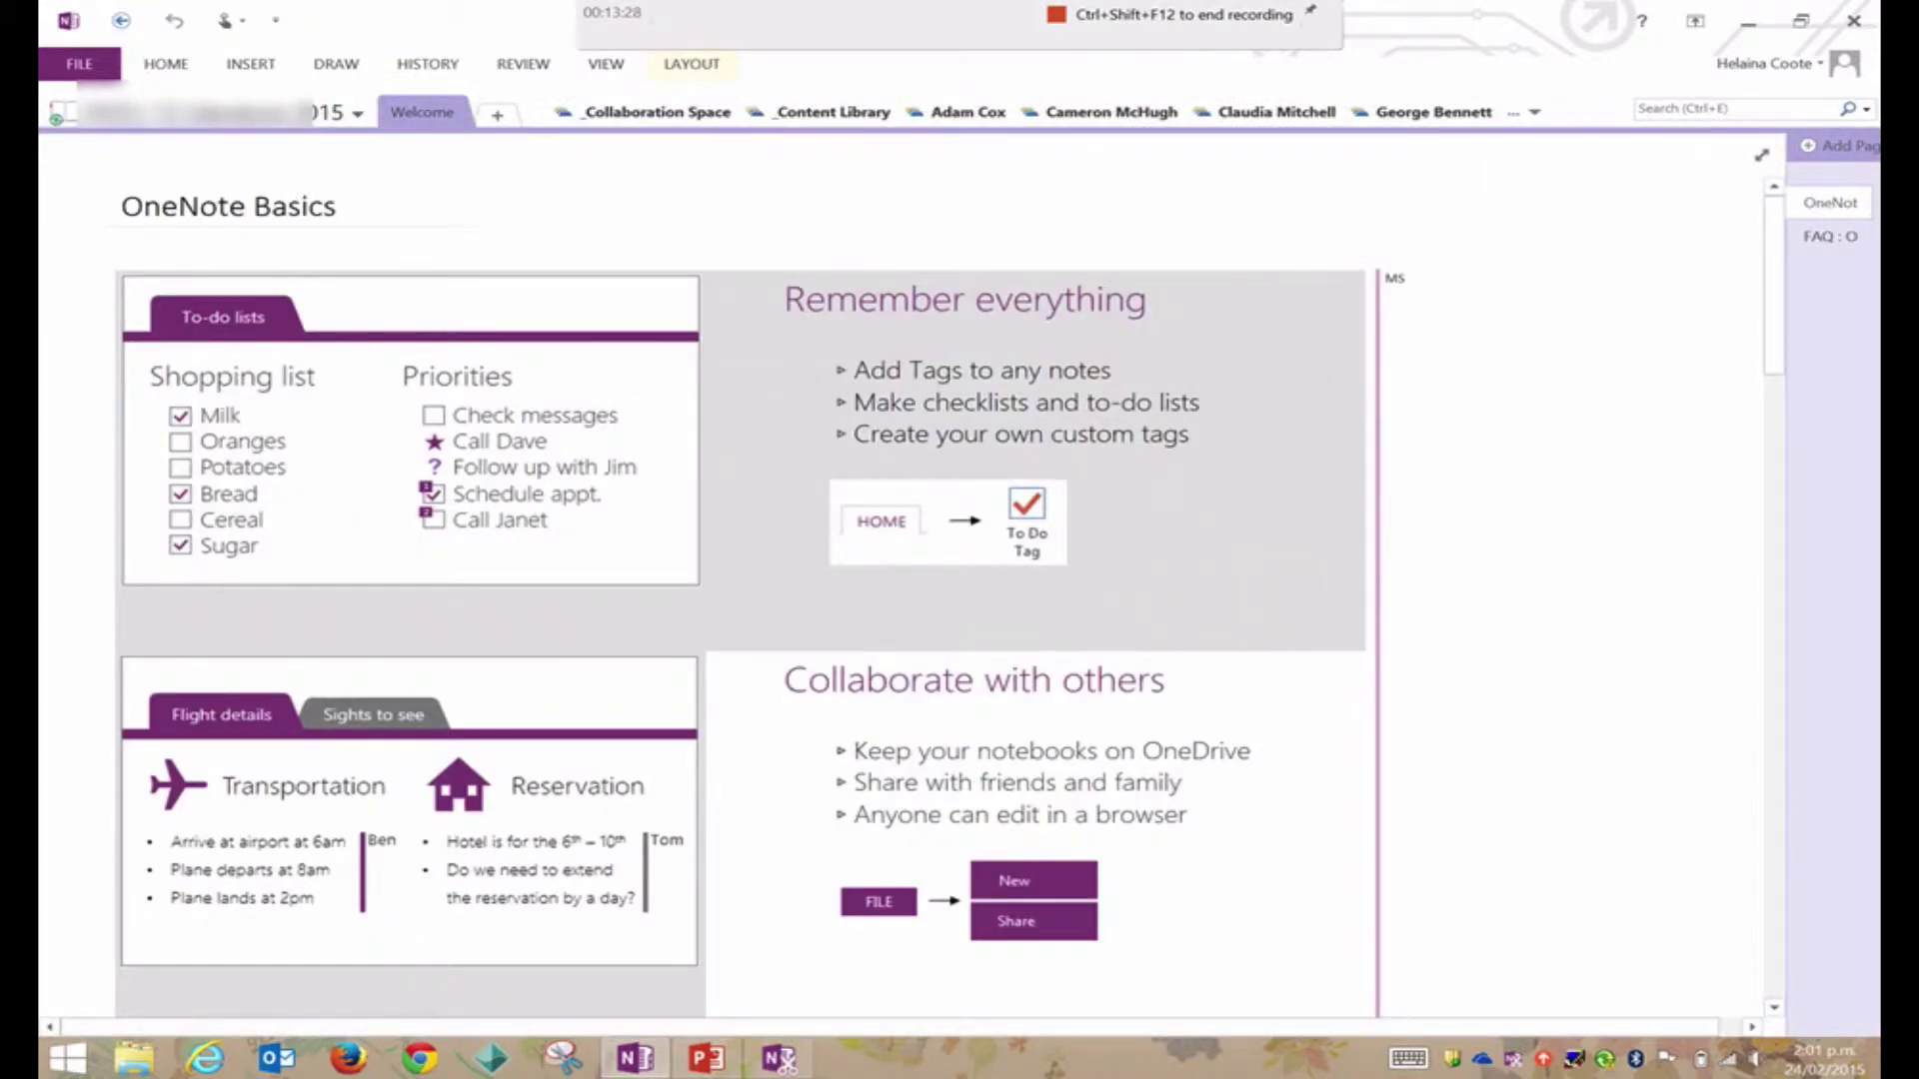
click(968, 111)
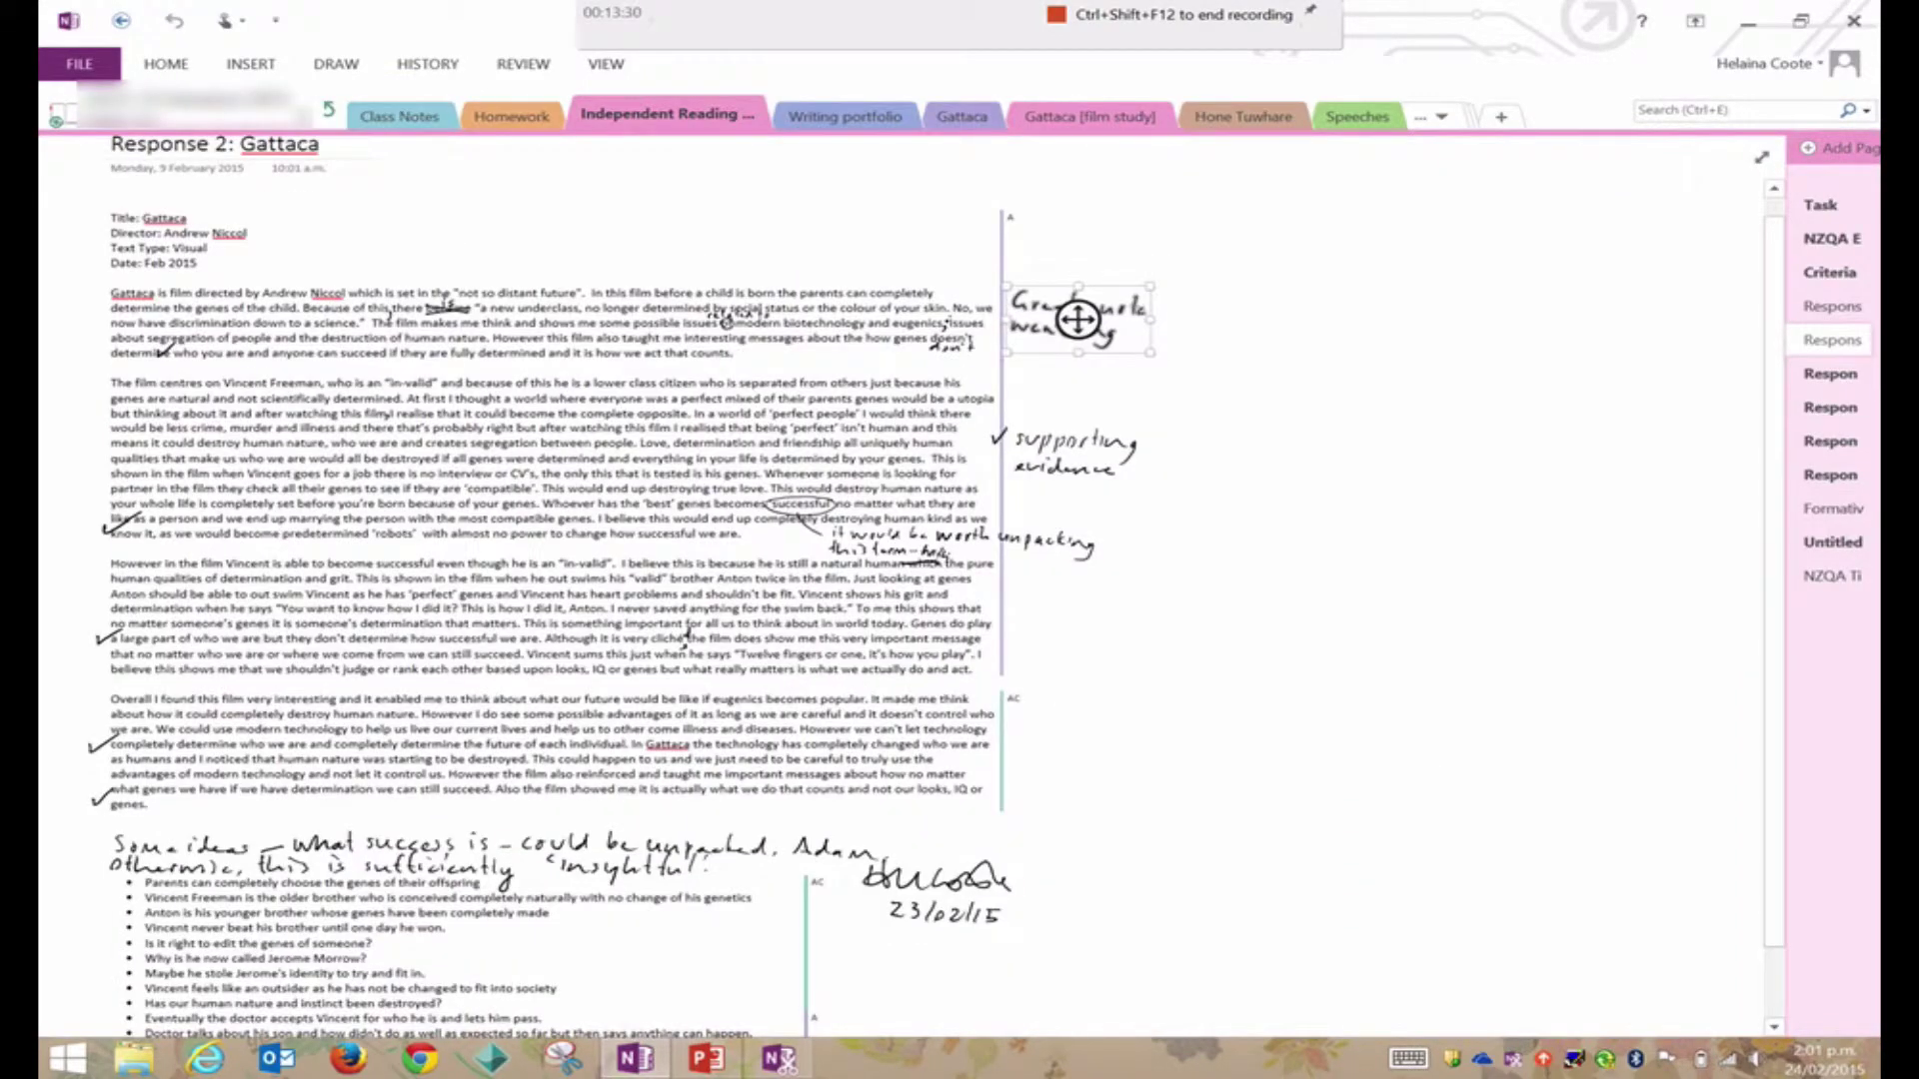